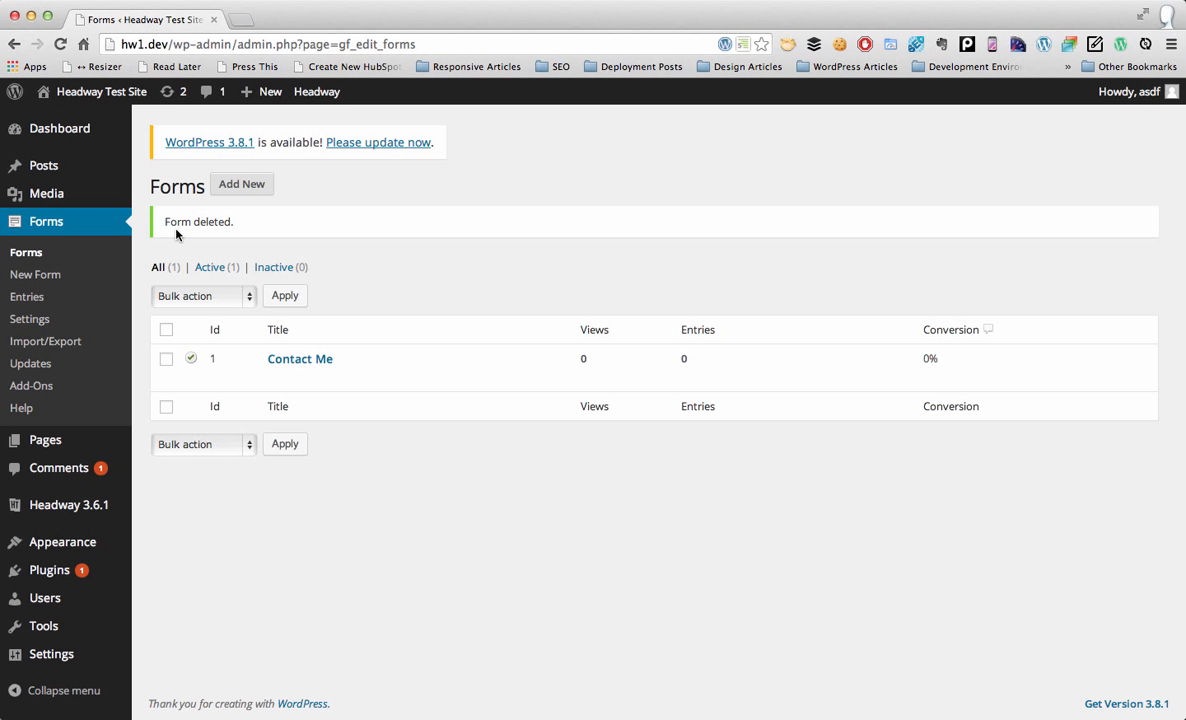
Step: Create a new Gravity Form titled 'Employee Refer' with the description 'Join our Team.'
click(251, 187)
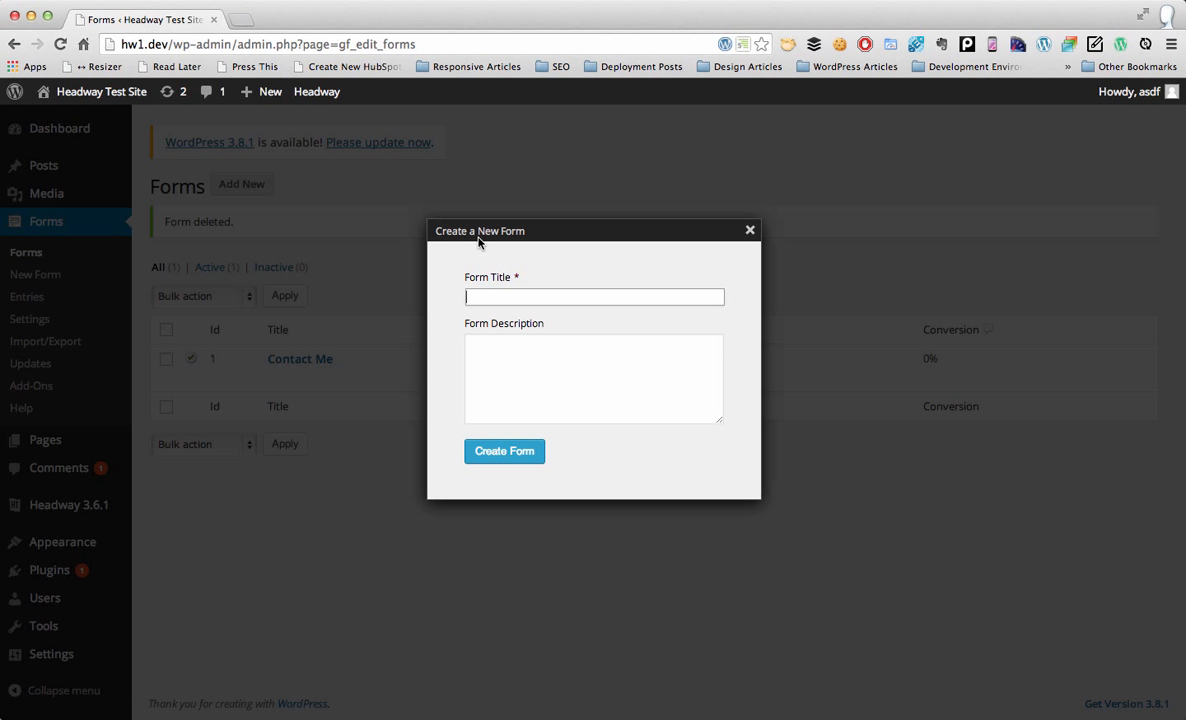
text(Employee Refer)
key(Tab)
text(Join our Team)
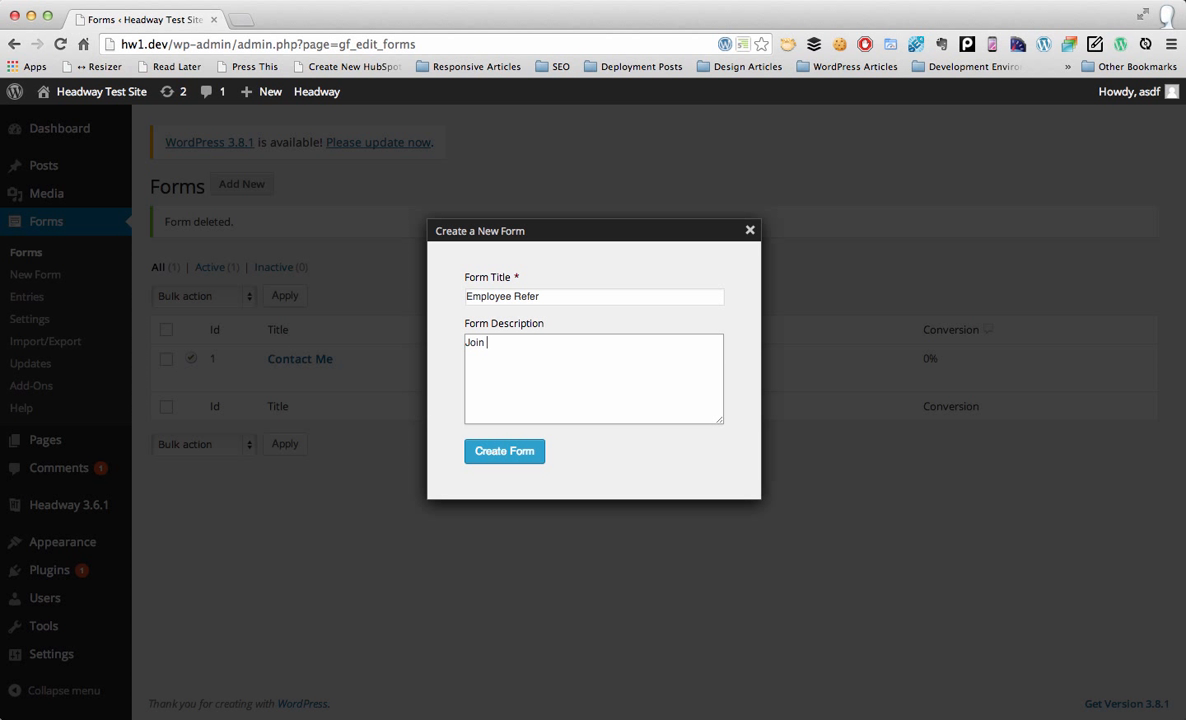
text(.)
click(505, 452)
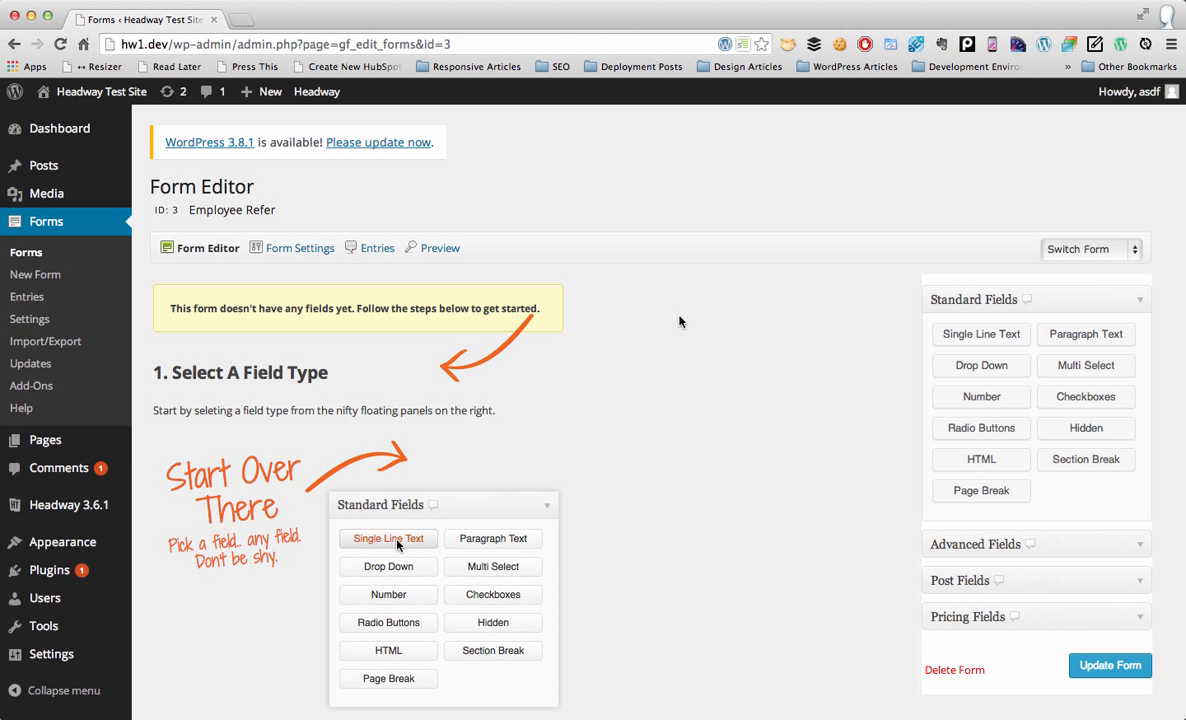
Step: Add Name, Phone, Email, Website and two File Upload fields from Advanced Fields
scroll(679, 321, down, 3)
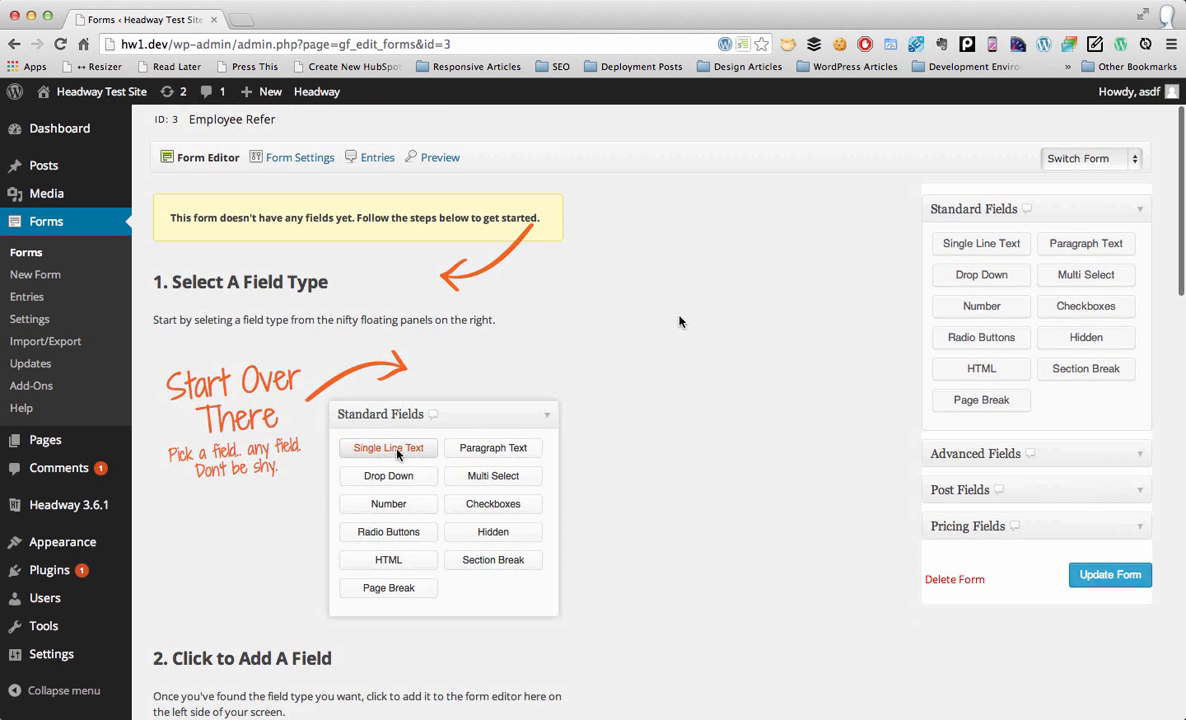
click(1073, 427)
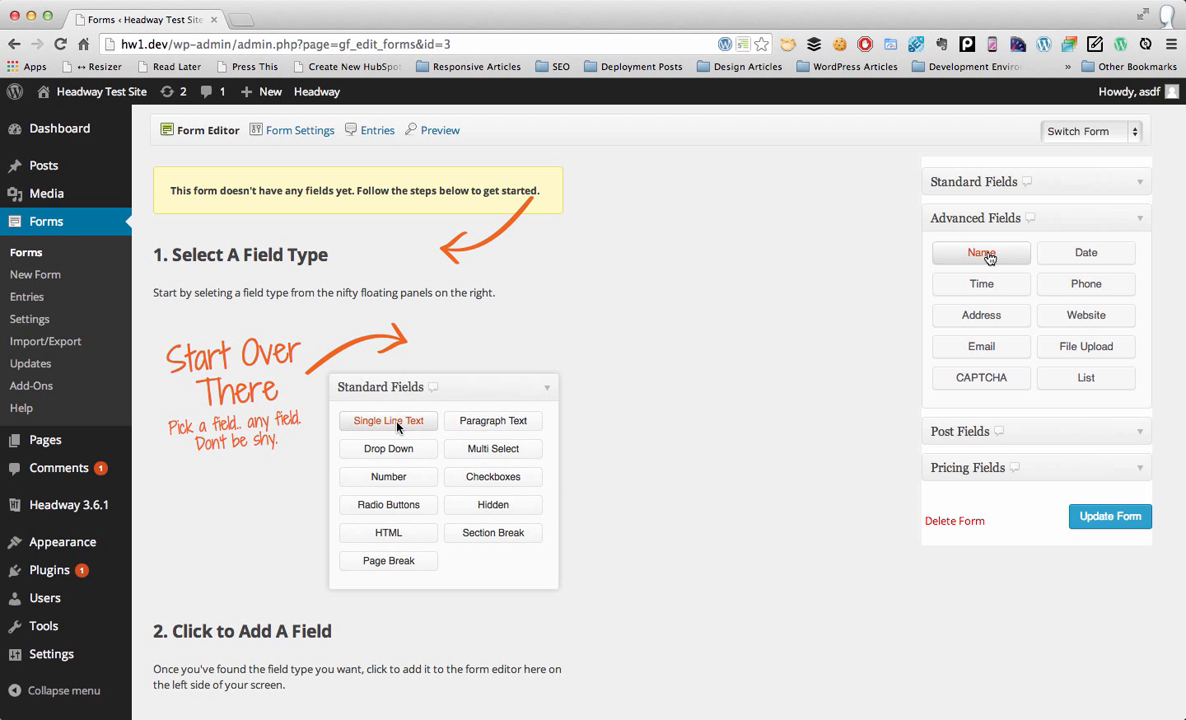
click(986, 254)
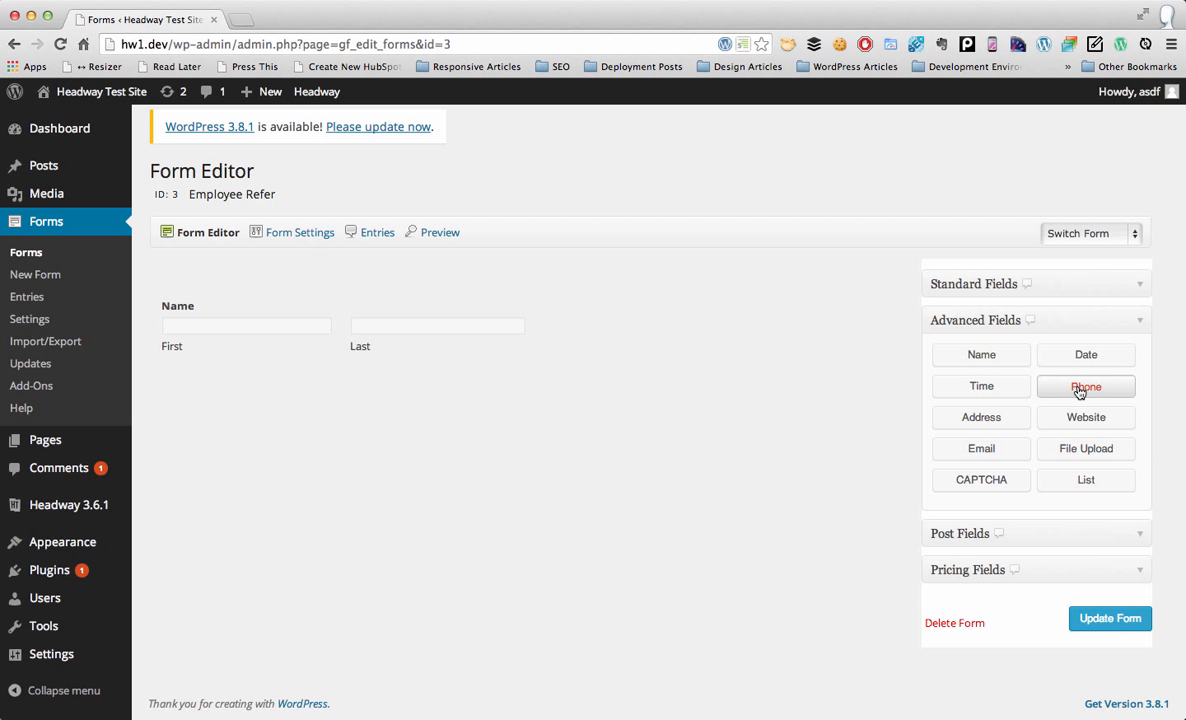
click(1050, 390)
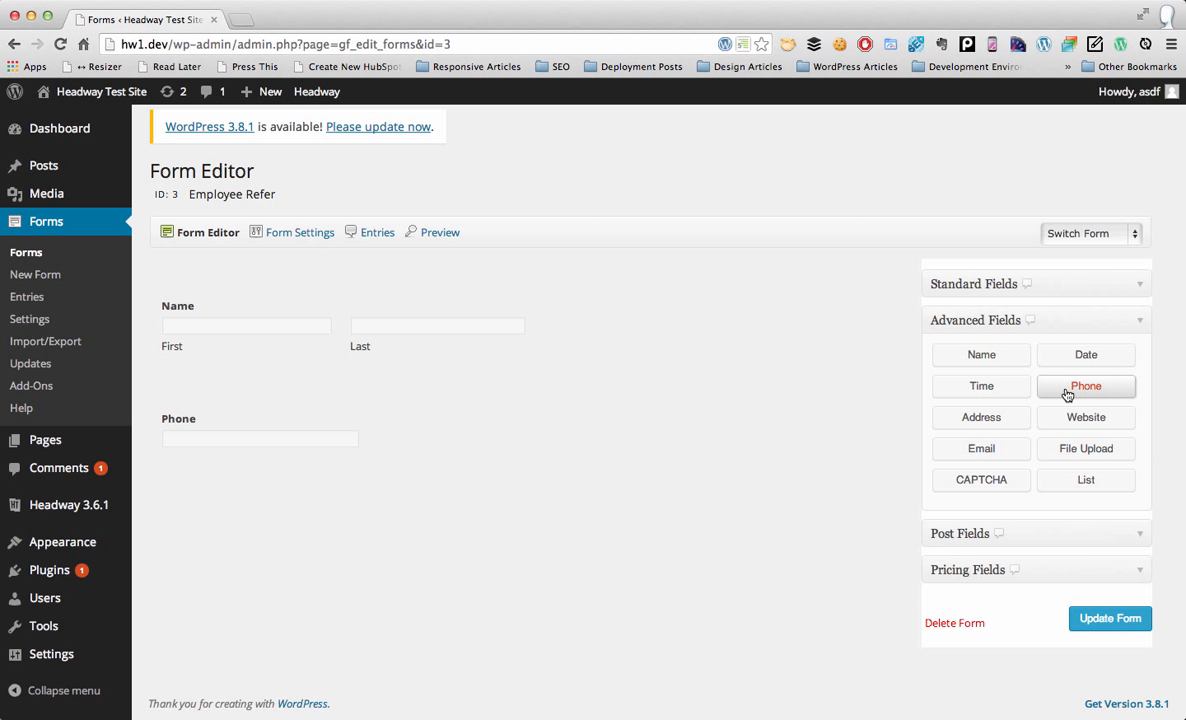
click(981, 450)
click(1068, 418)
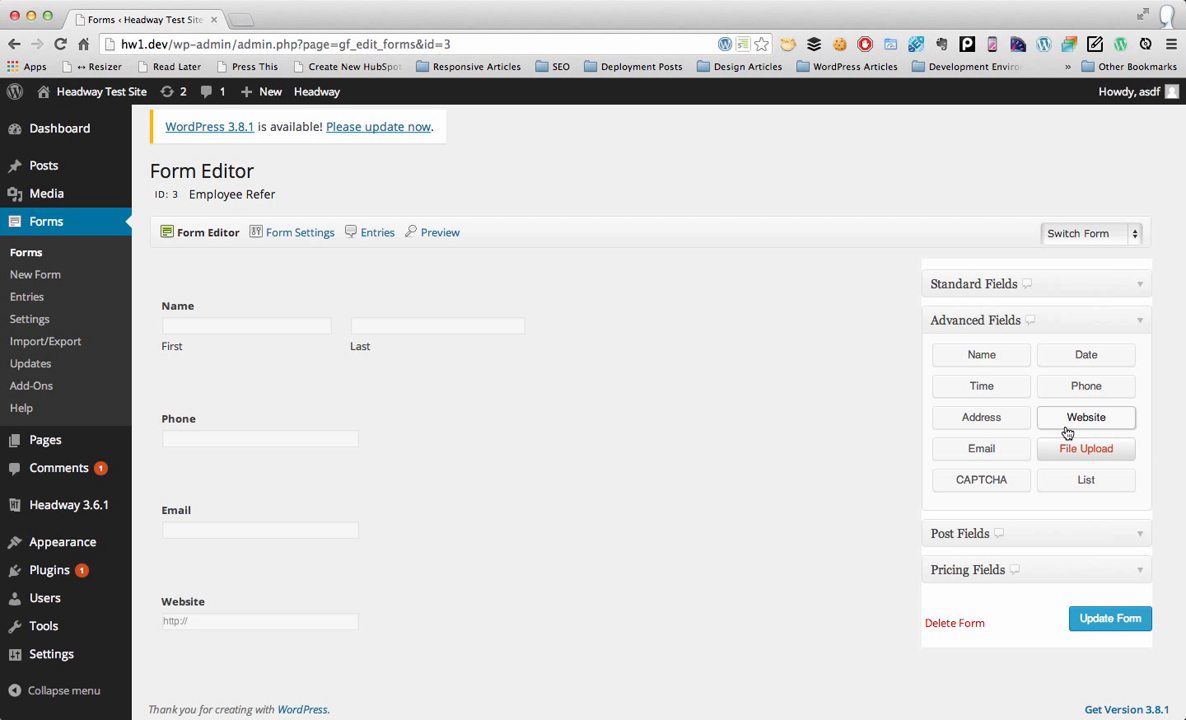
click(1065, 452)
click(1065, 452)
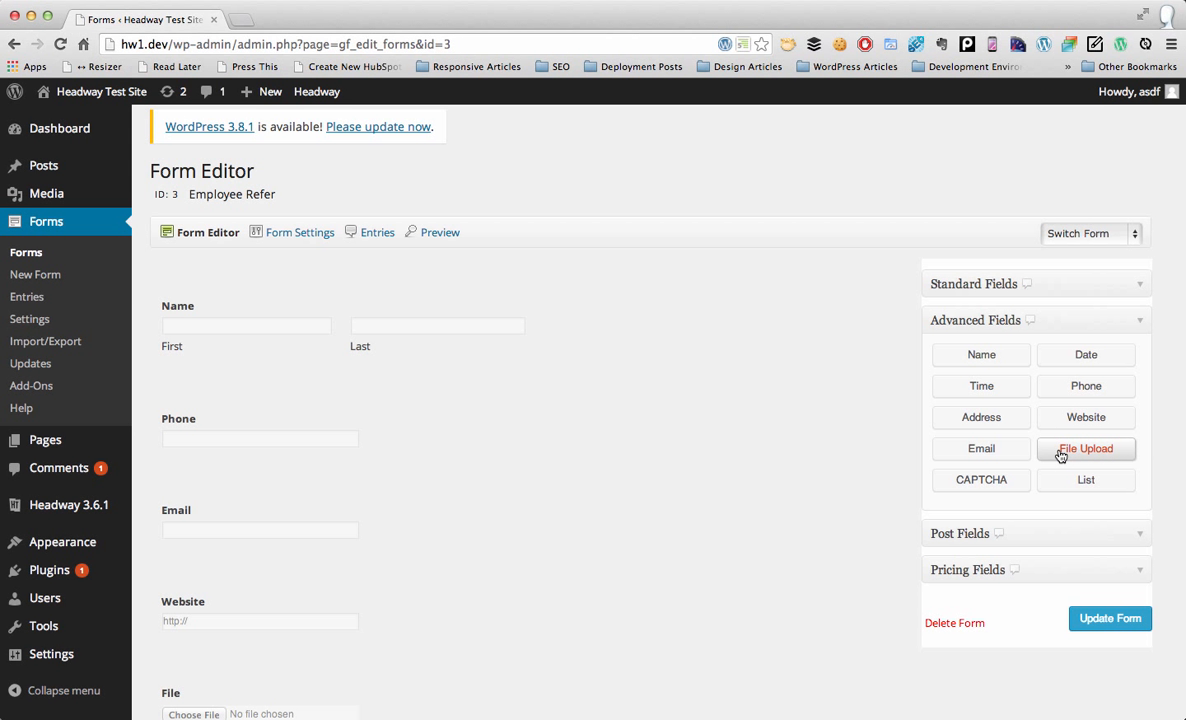
Step: Expand and collapse the first File Upload field's settings, then save the form
scroll(662, 466, down, 3)
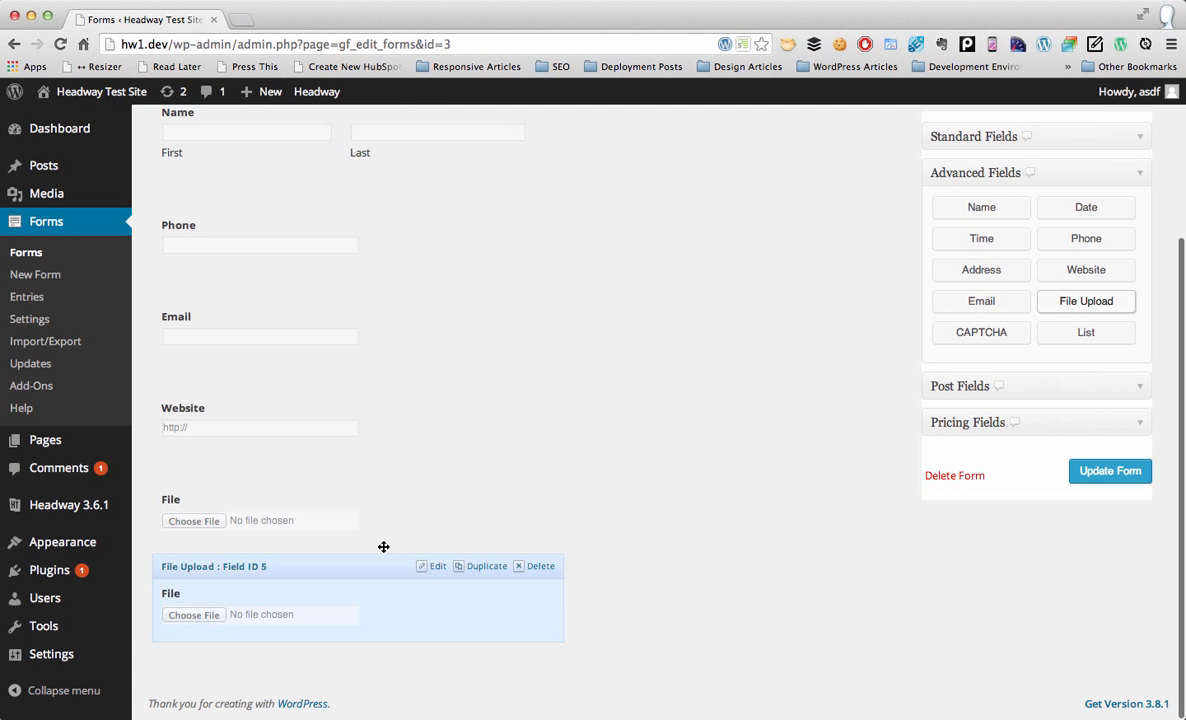
click(347, 513)
click(347, 513)
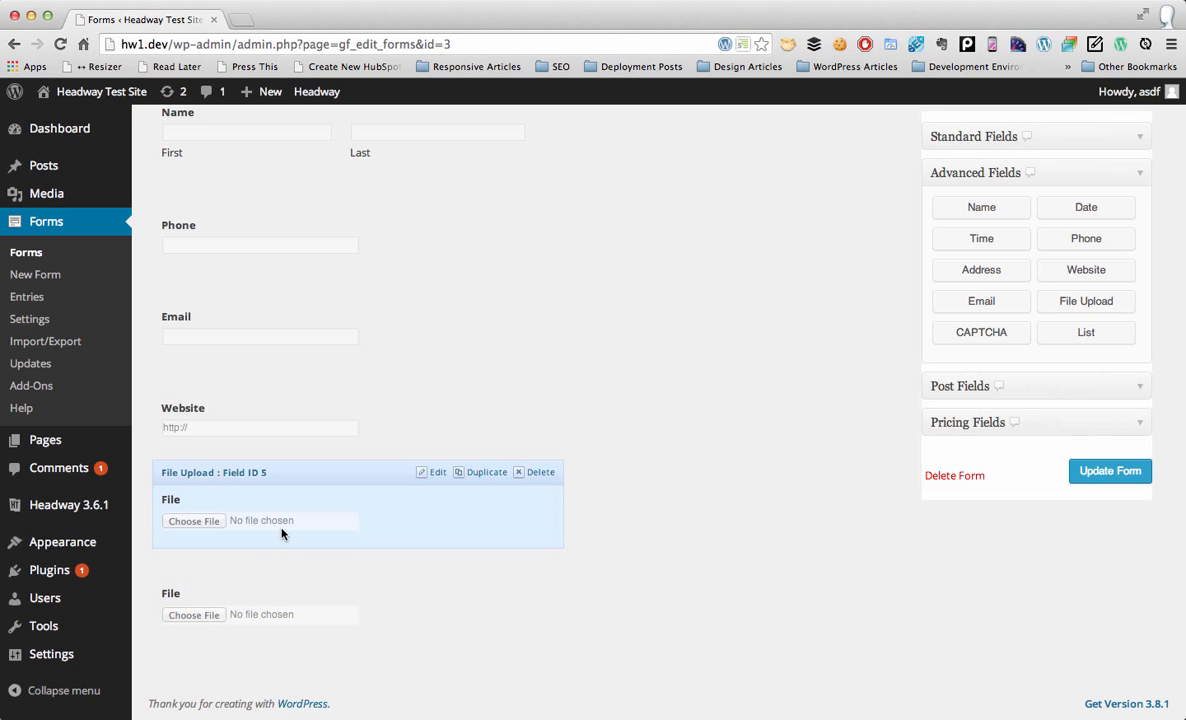
click(307, 498)
click(333, 593)
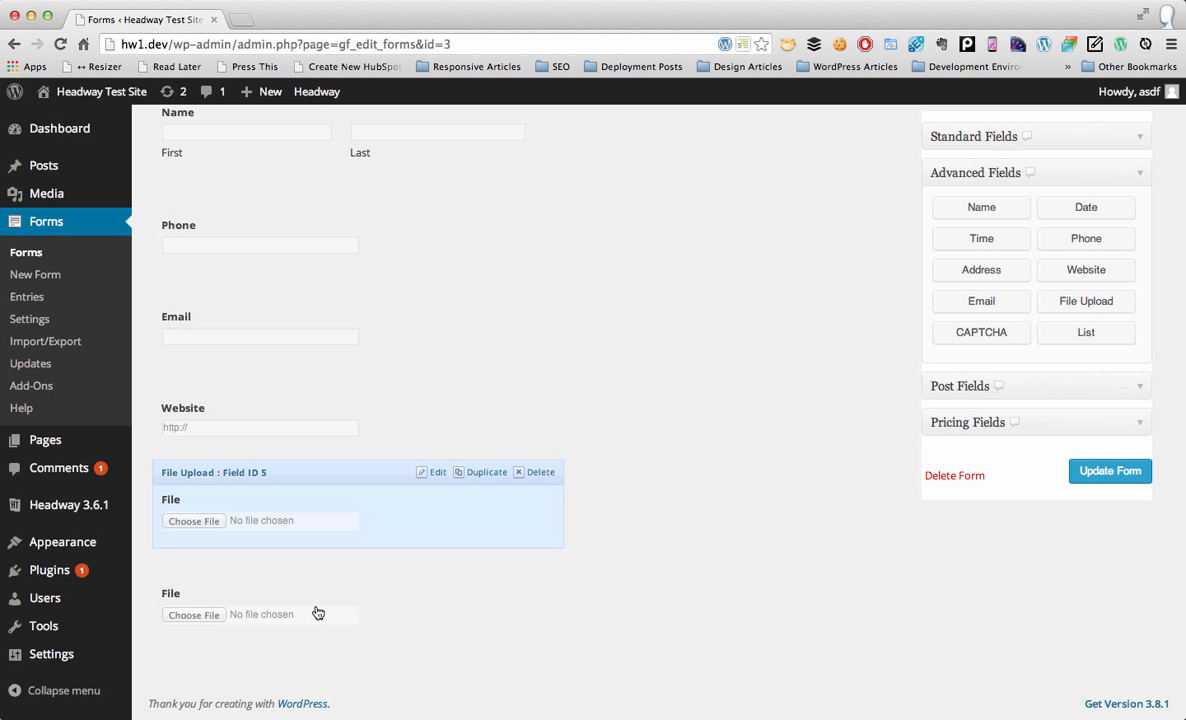
click(430, 472)
click(431, 473)
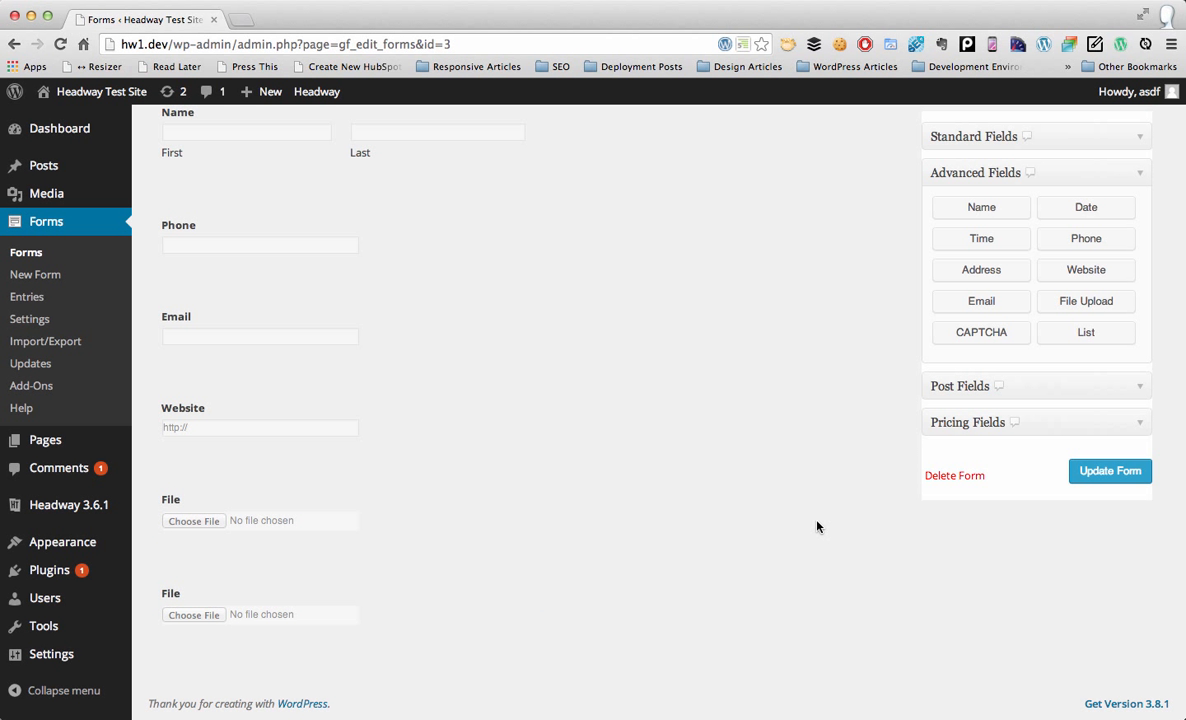
click(1097, 471)
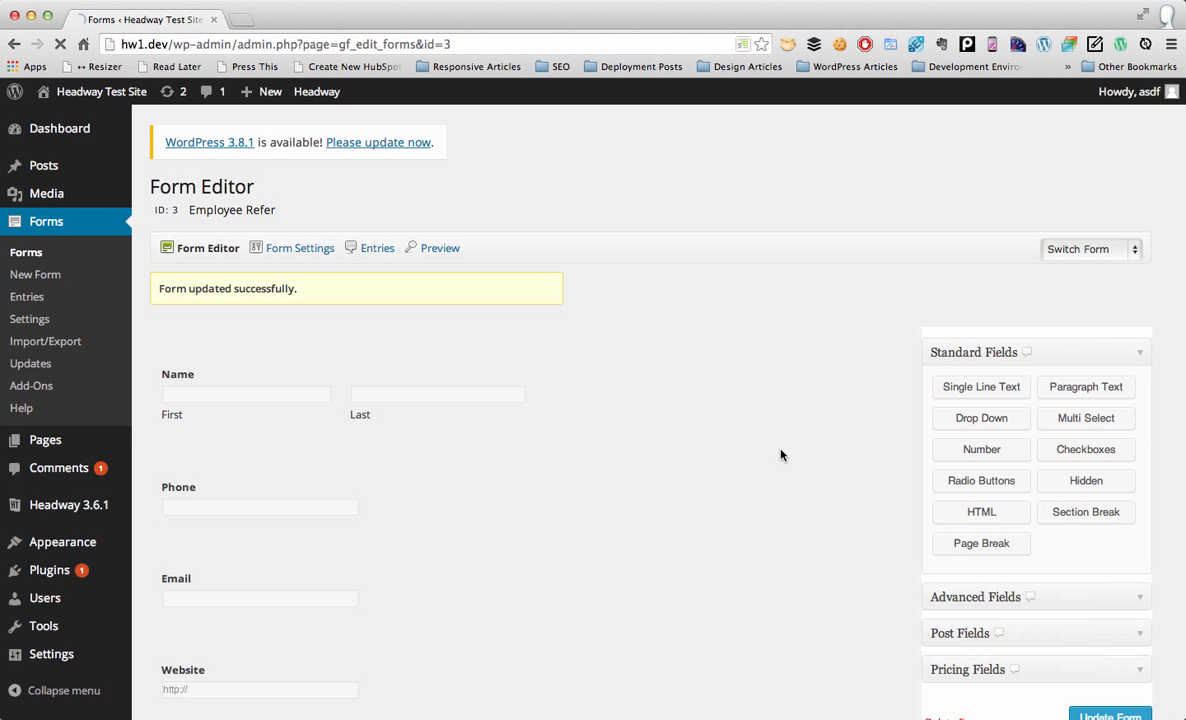
Step: Relabel the first File Upload field as 'Cover Letter'
scroll(781, 455, down, 5)
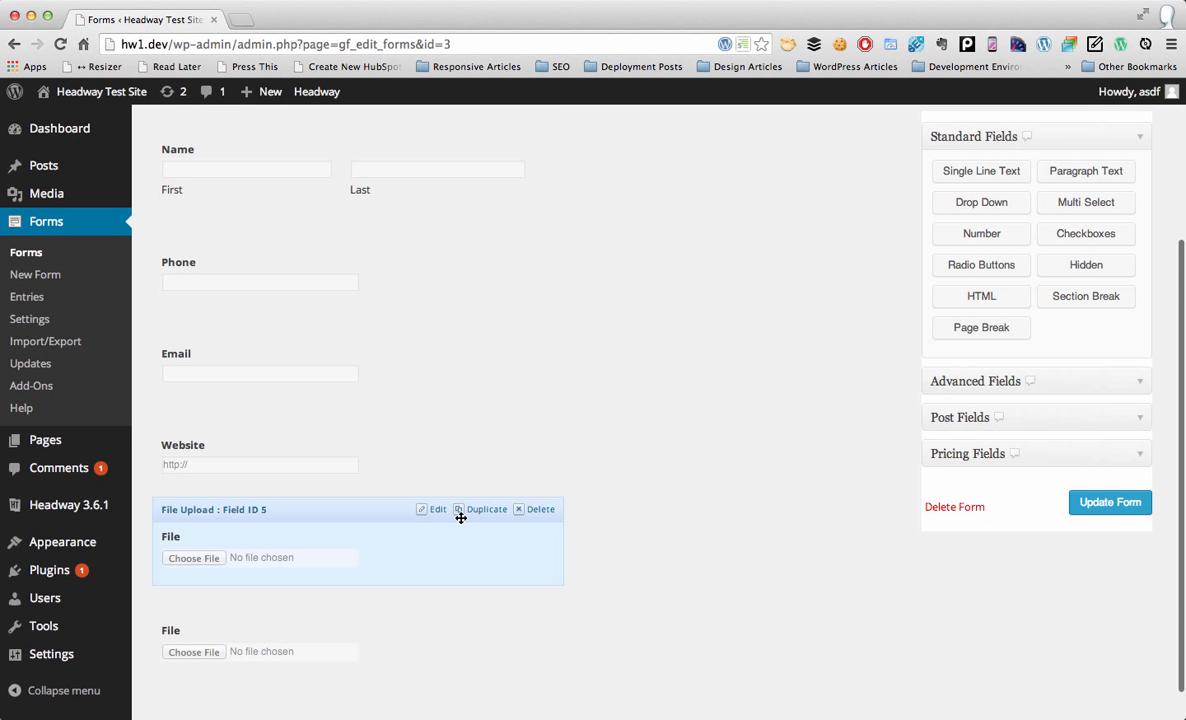
click(438, 515)
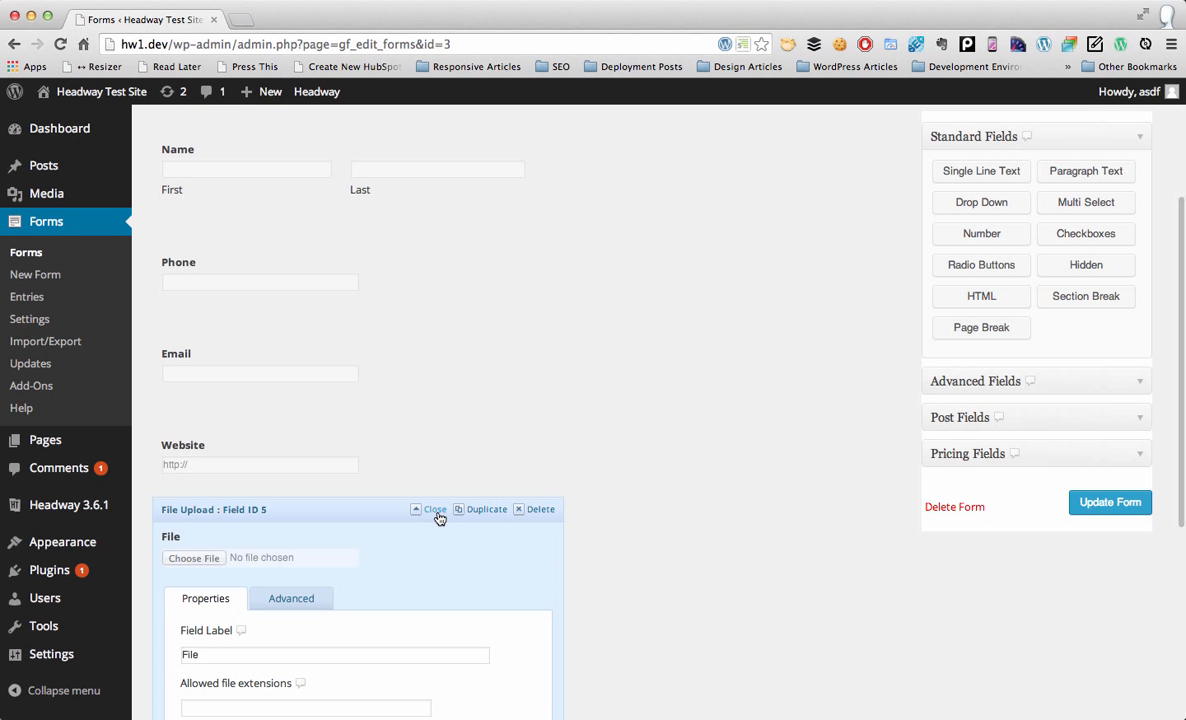
double_click(389, 654)
scroll(389, 654, down, 1)
text(Co)
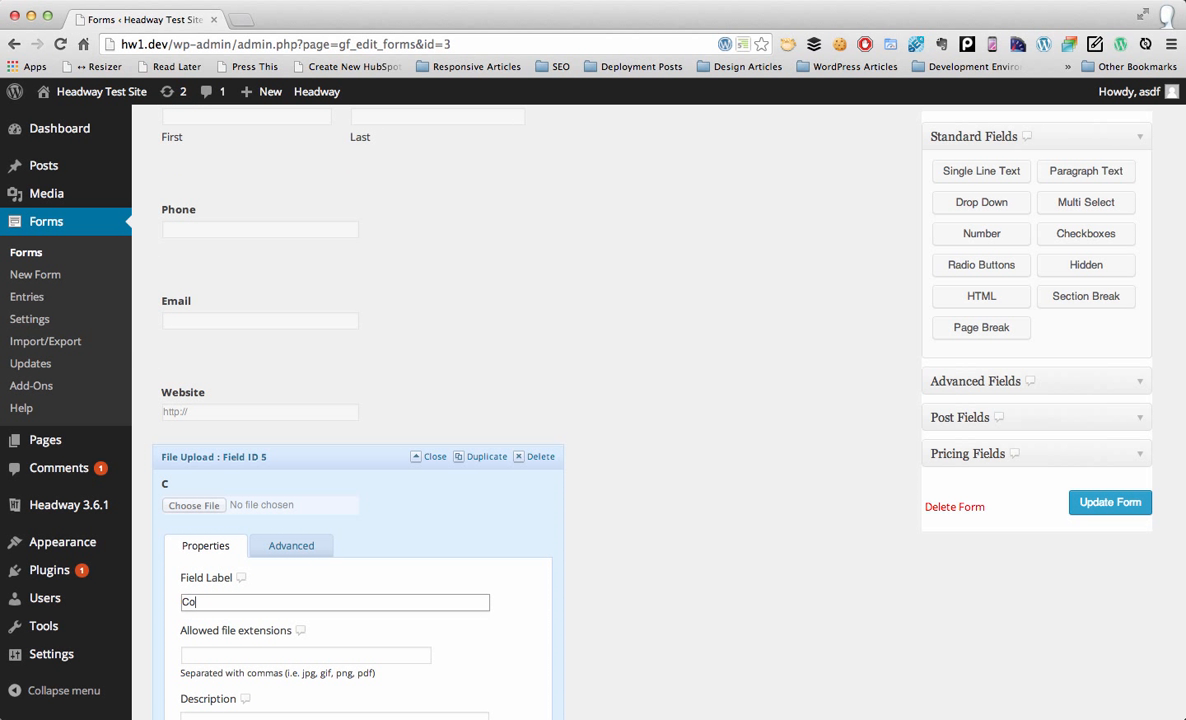
text(ver Letter)
click(436, 456)
Step: Relabel the second File Upload field as 'Resume' and update the form
click(438, 566)
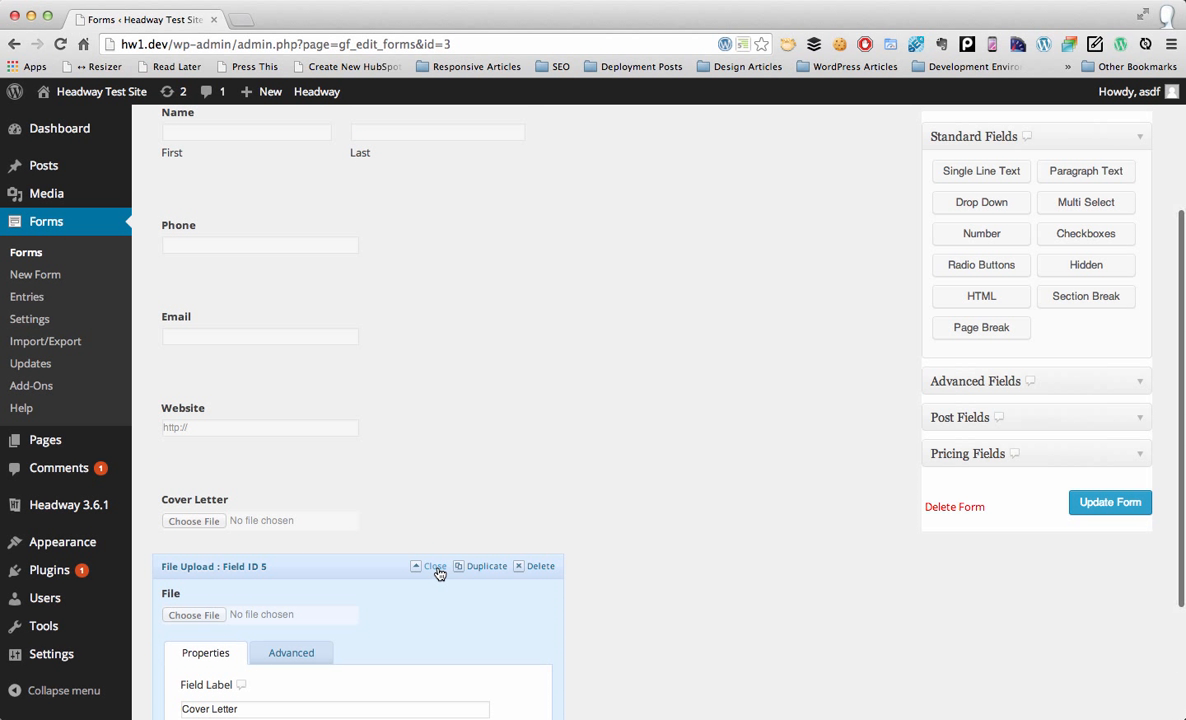
scroll(430, 633, down, 1)
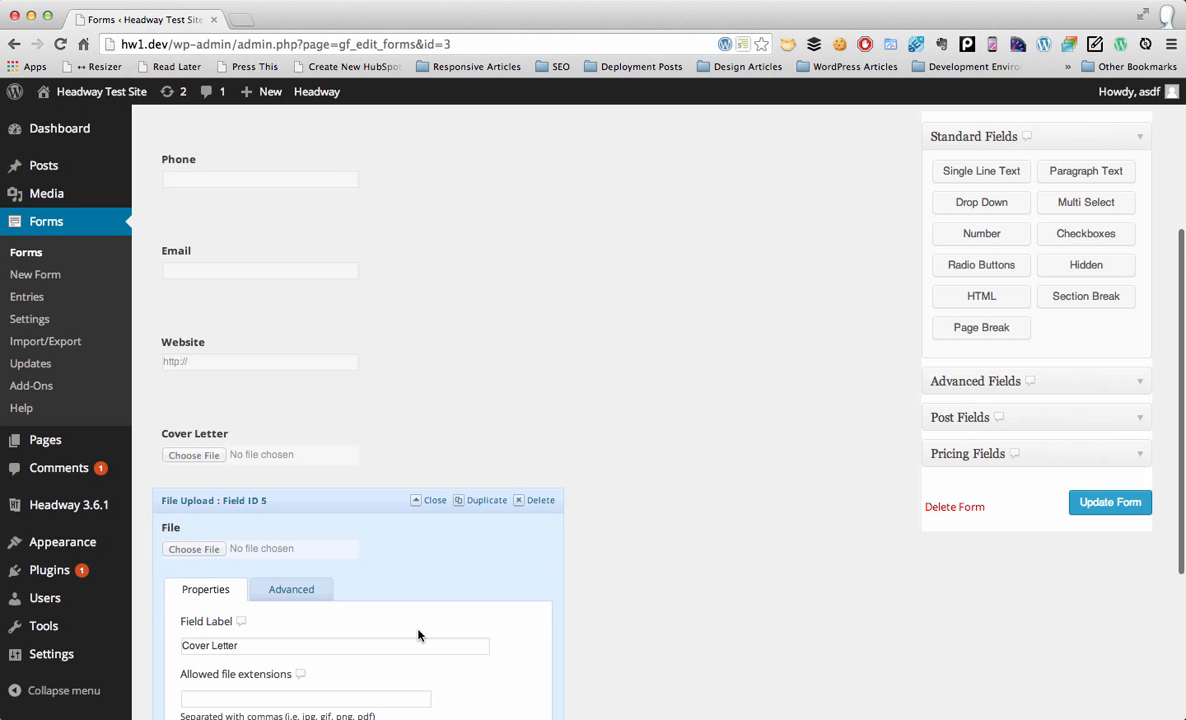
scroll(418, 634, down, 2)
click(409, 557)
key(super+a)
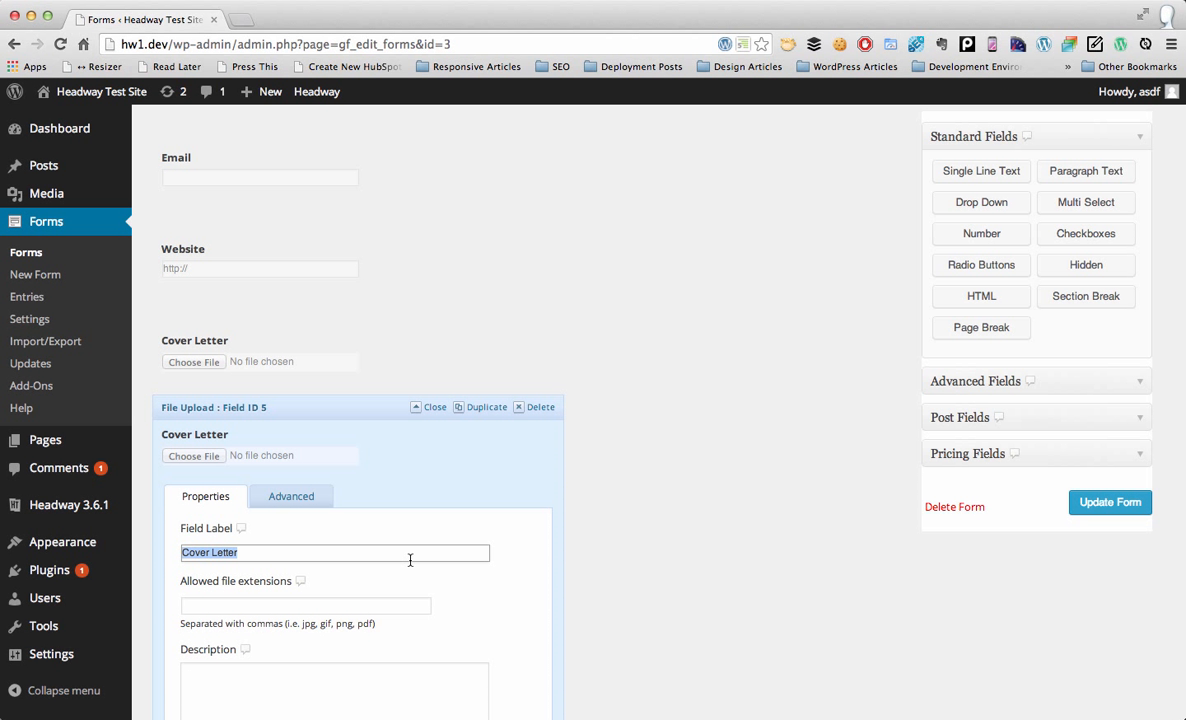
text(Resume)
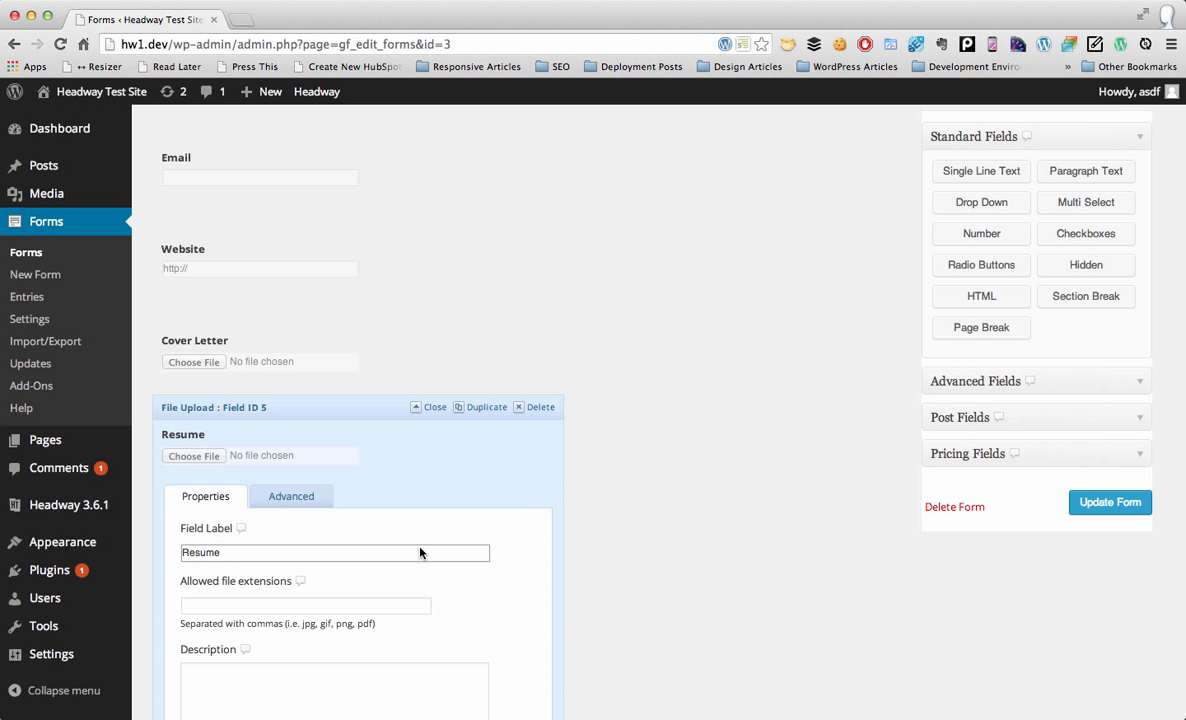
click(428, 413)
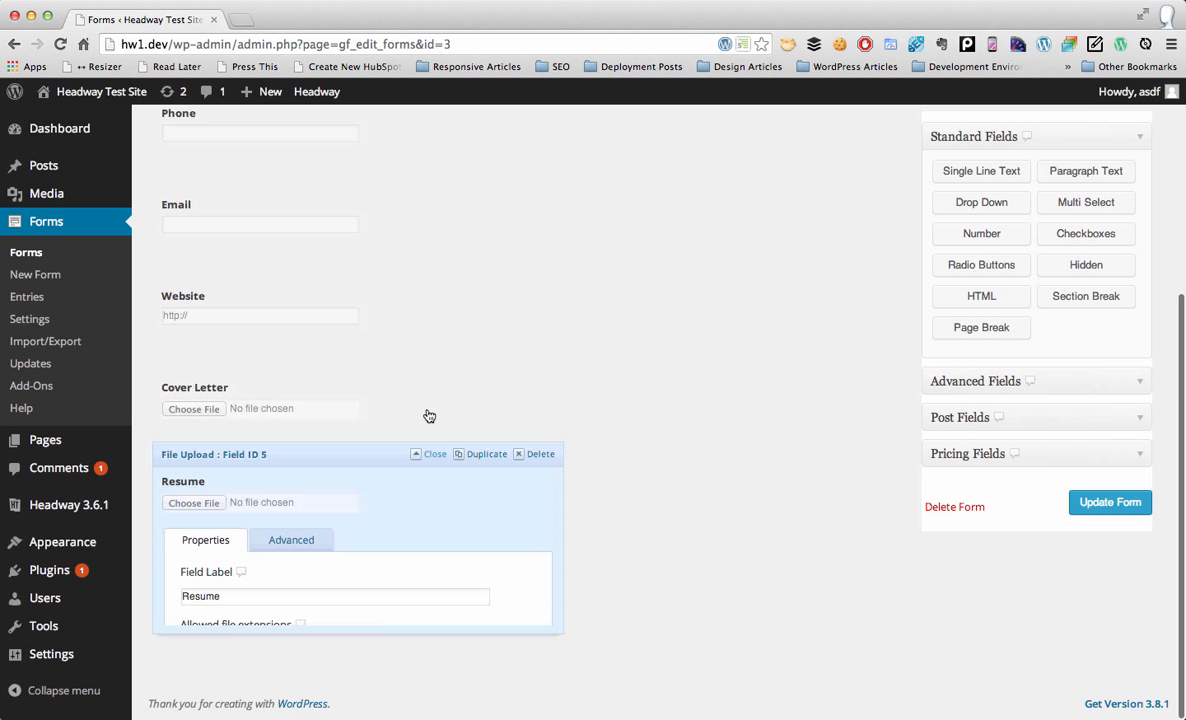
click(1088, 510)
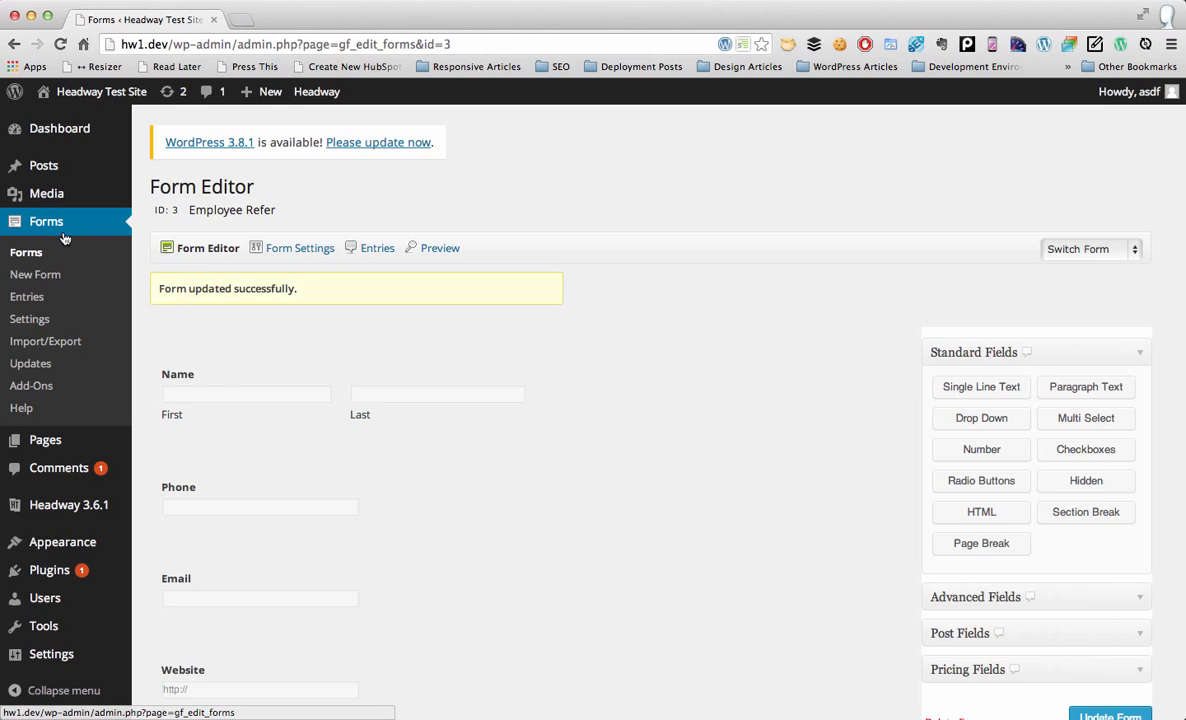
Step: Create a new page in a new tab titled 'Join our Team'
mouse_move(43, 165)
mouse_move(69, 442)
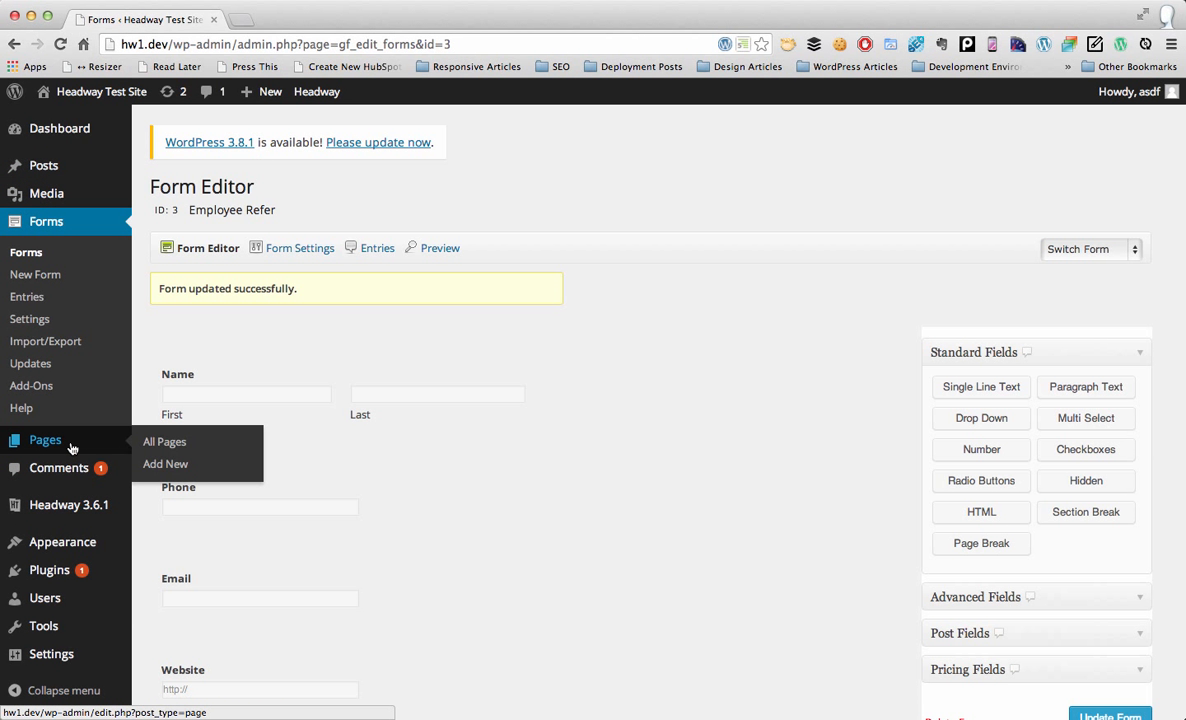
super+click(172, 463)
key(ctrl+Tab)
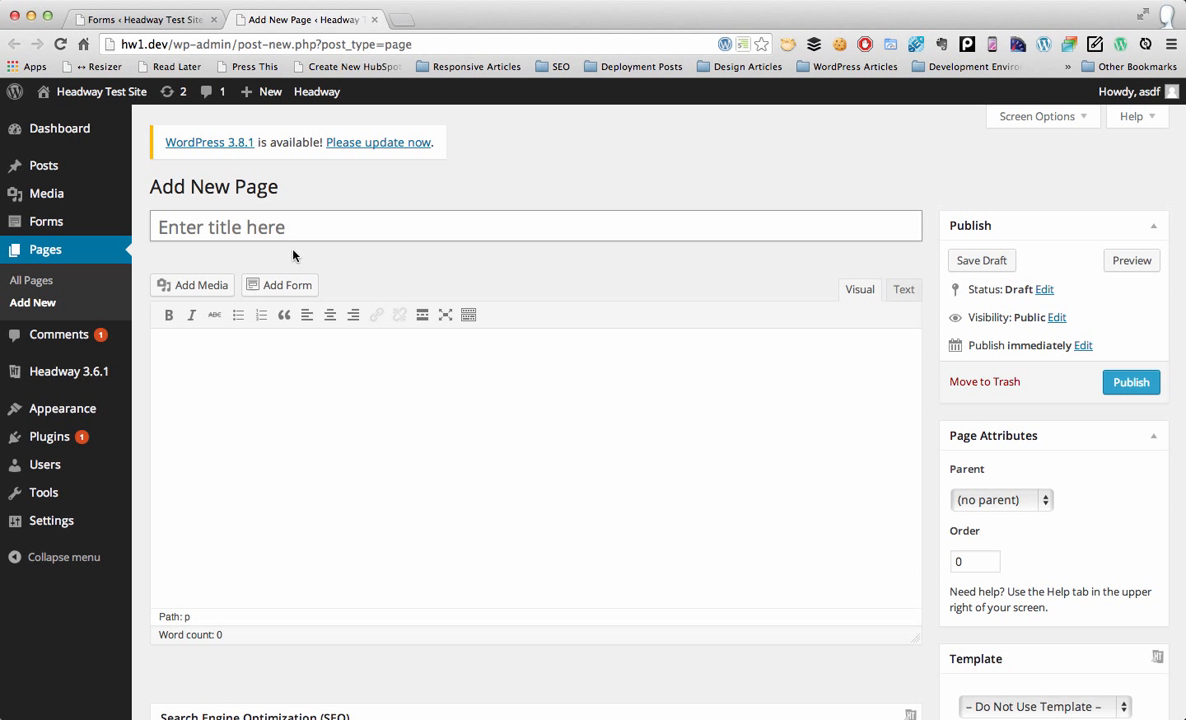
text(Join our )
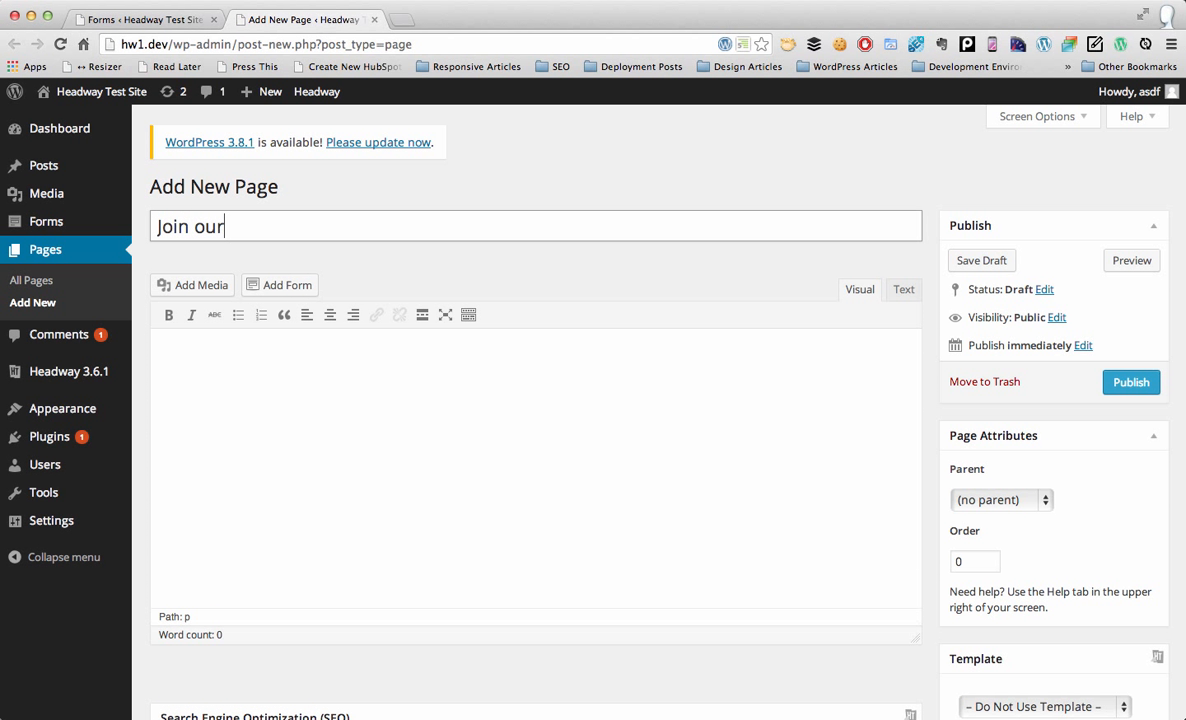
text(Team)
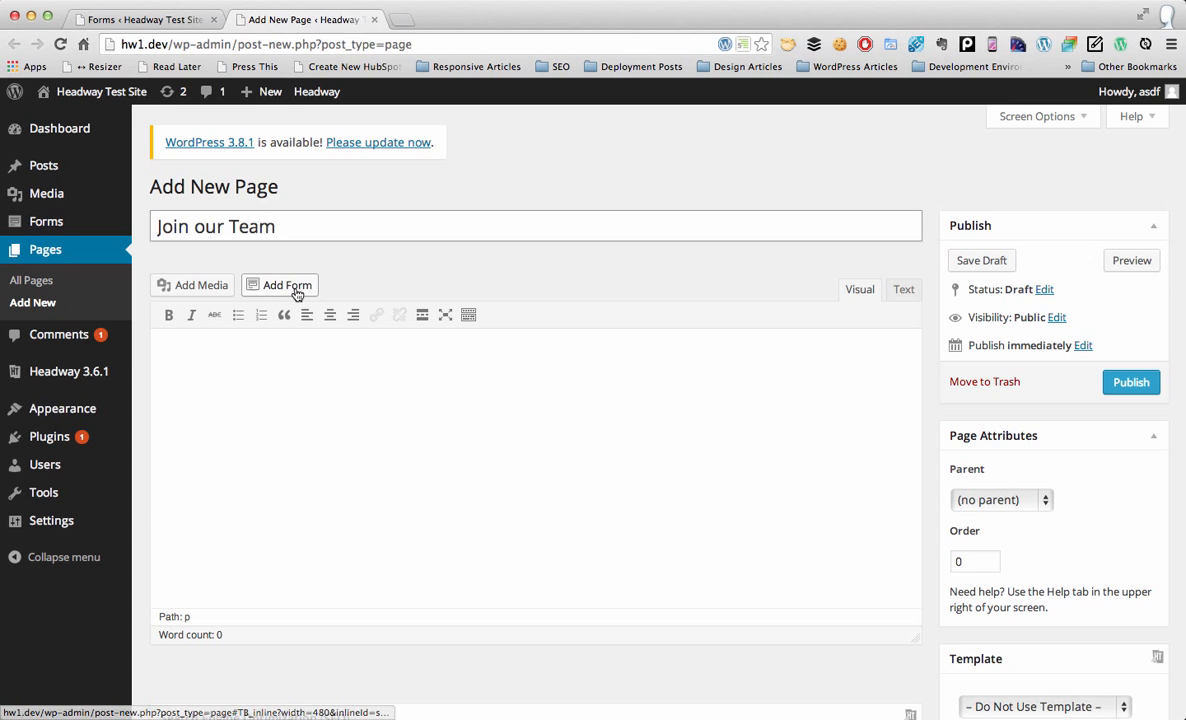
Step: Insert the Employee Refer form into the page with AJAX enabled
click(294, 290)
click(352, 240)
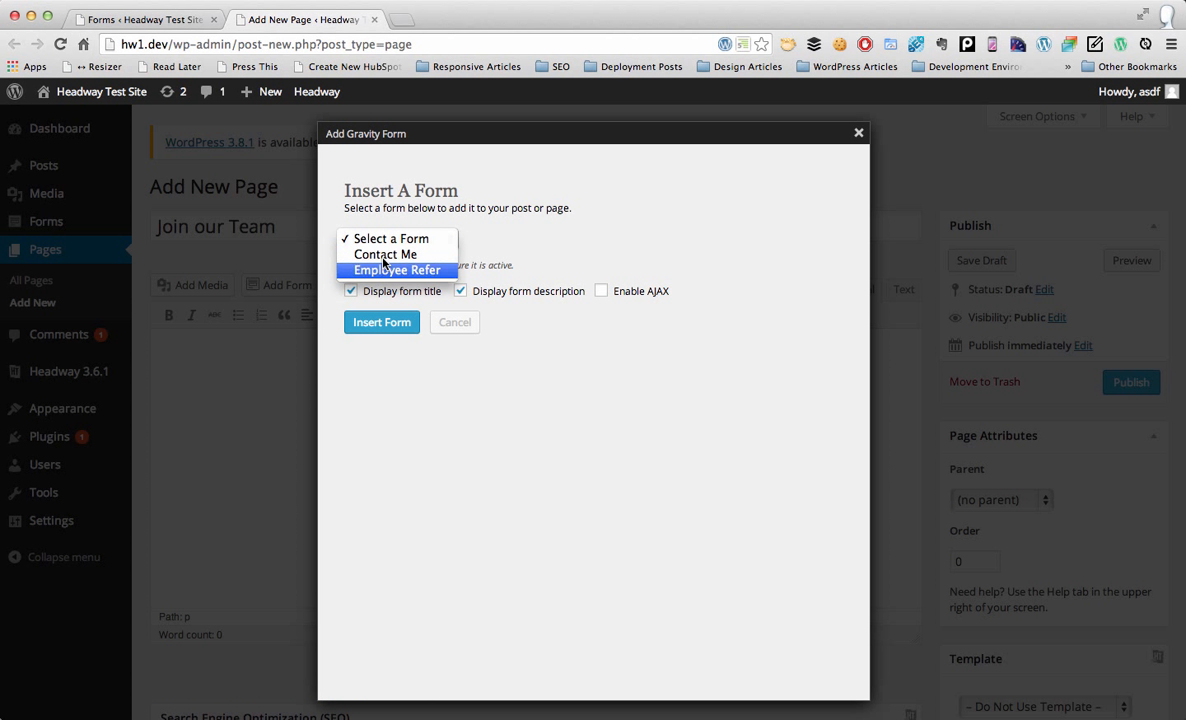
click(392, 270)
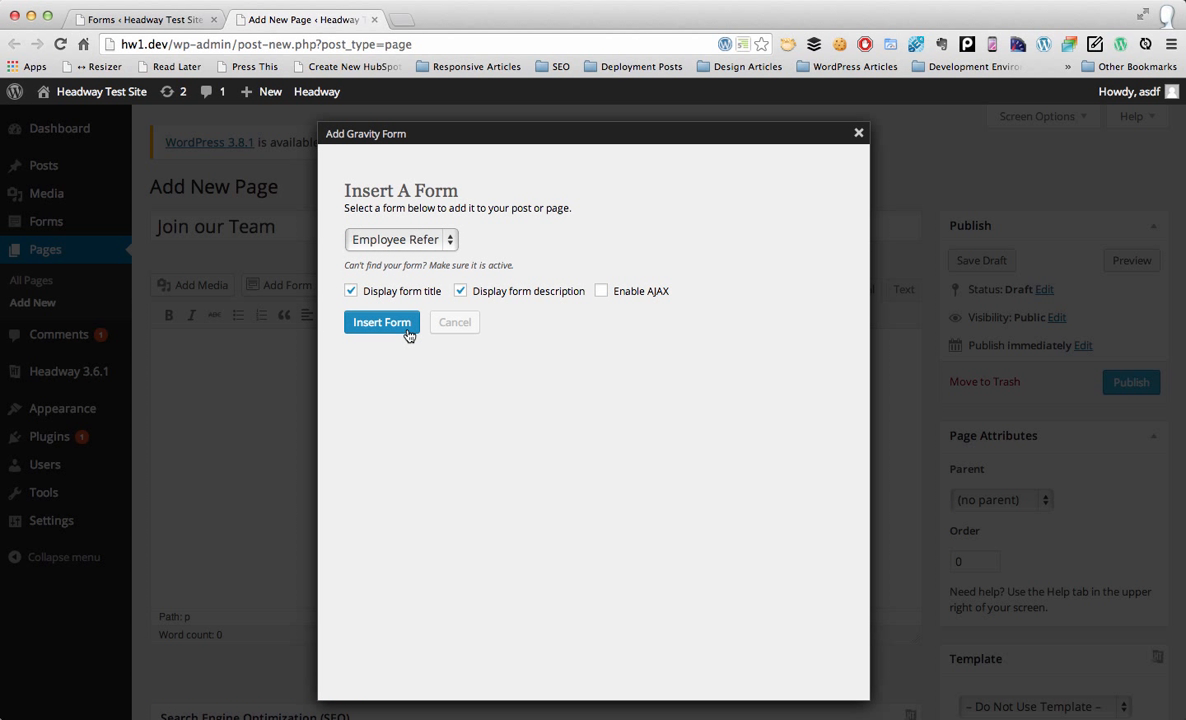
click(640, 291)
click(378, 322)
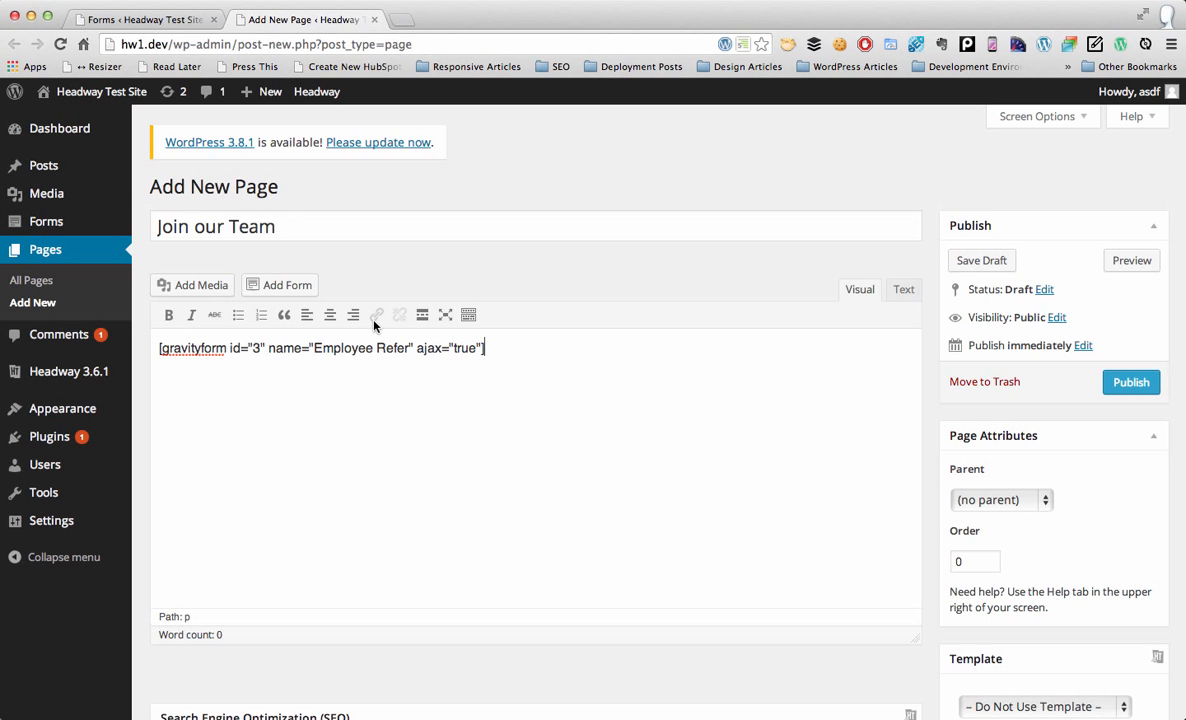
Step: Set the page template to Single Page and publish the page
scroll(1100, 500, down, 5)
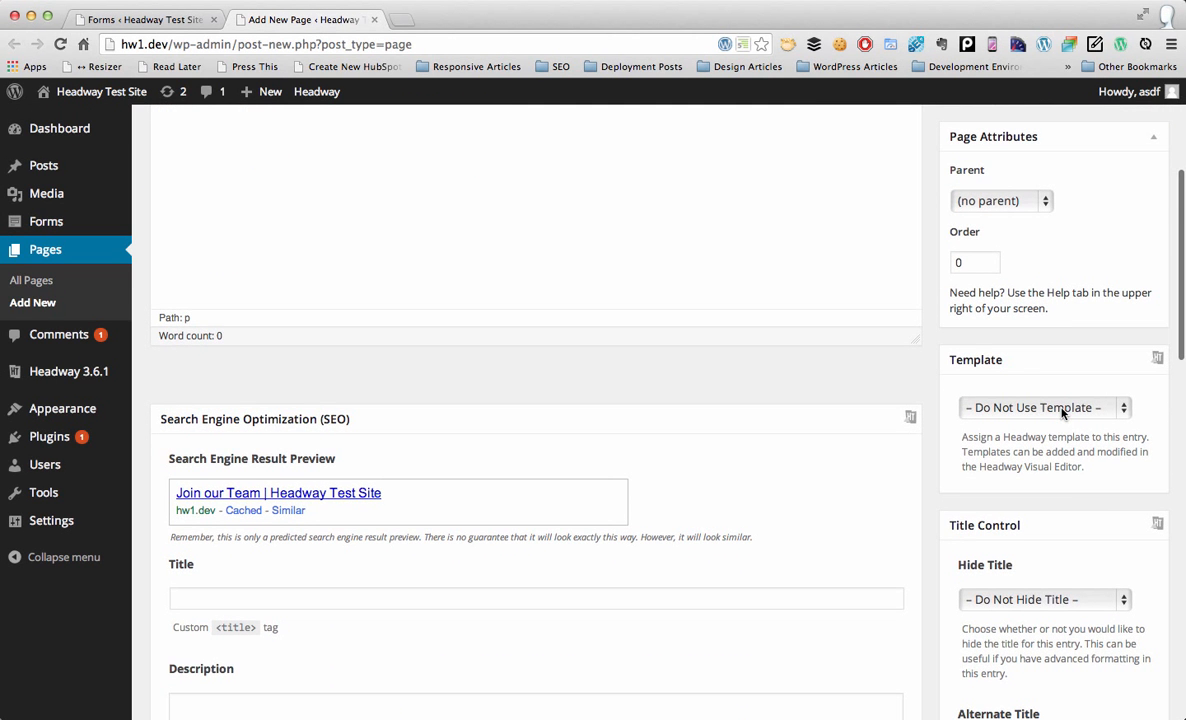
click(1064, 408)
click(1050, 440)
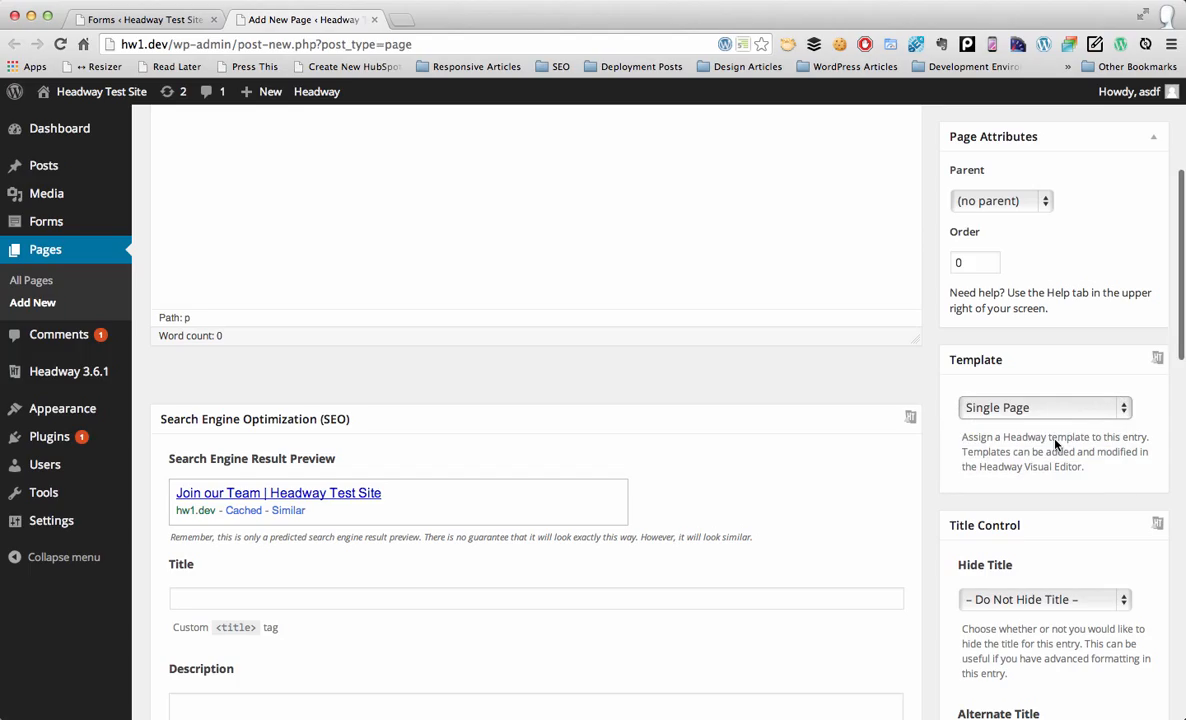
scroll(1086, 383, up, 5)
click(1130, 385)
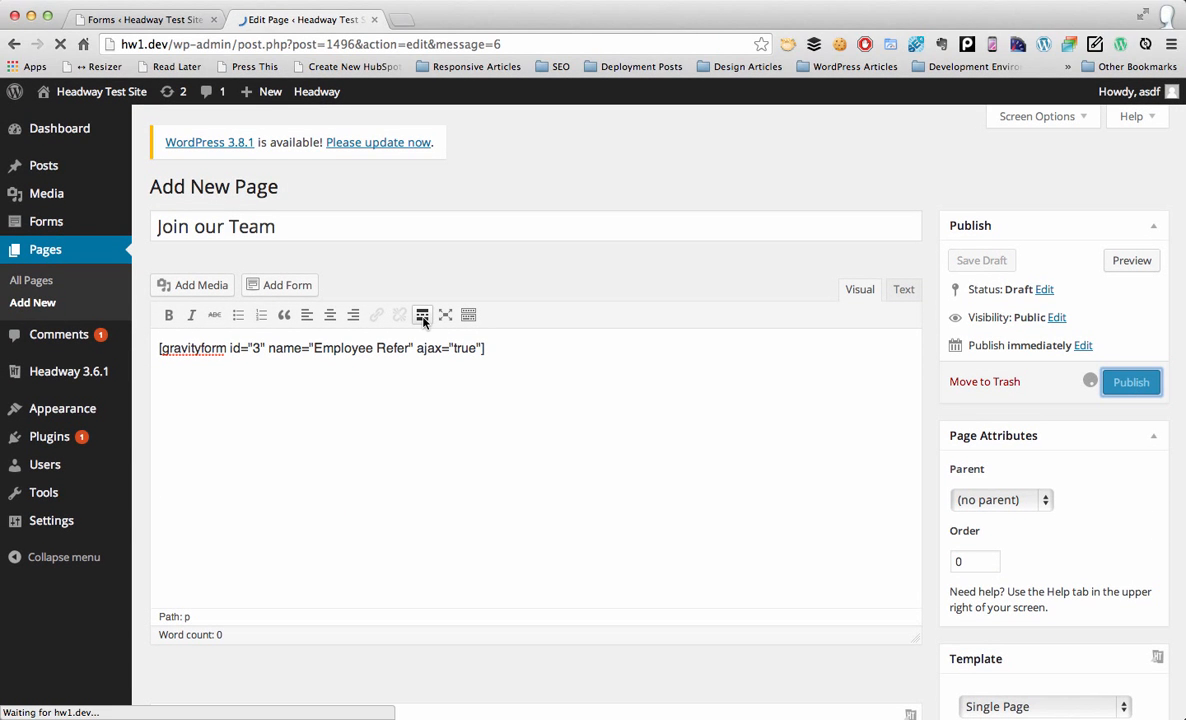
Step: View the published Join our Team page and scroll through the form down to Submit
click(420, 305)
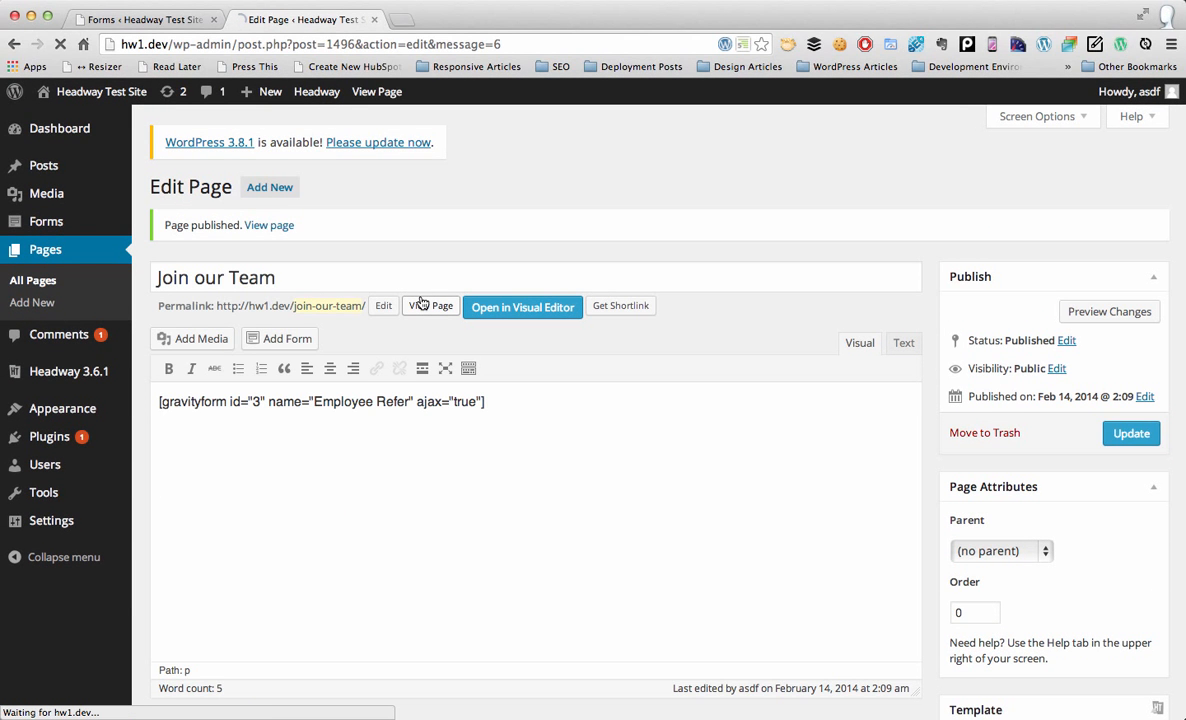
scroll(568, 495, down, 5)
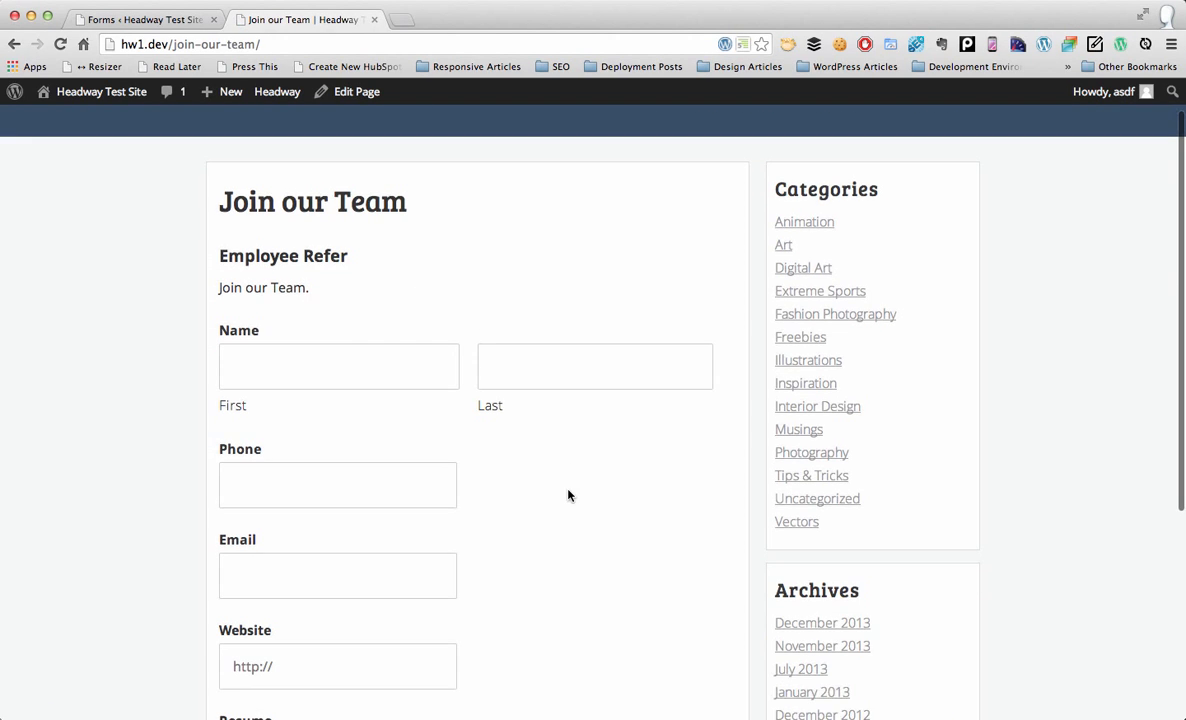
scroll(568, 495, down, 1)
scroll(568, 495, up, 5)
scroll(568, 495, down, 6)
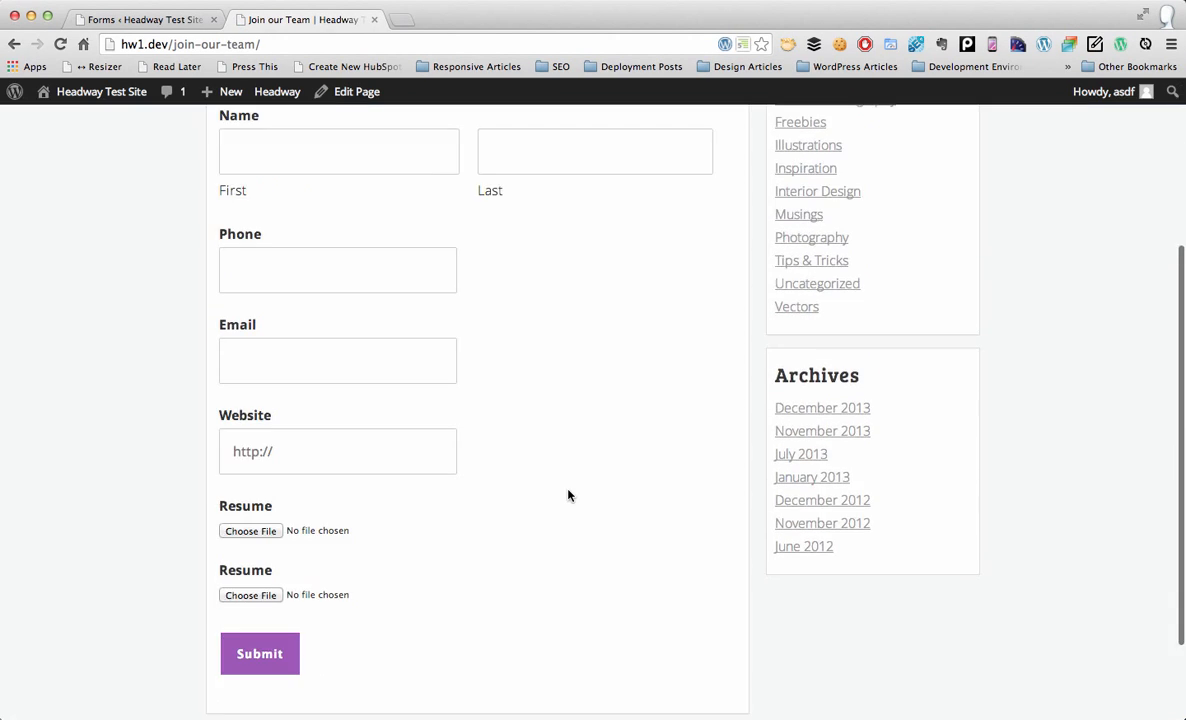
scroll(568, 495, up, 5)
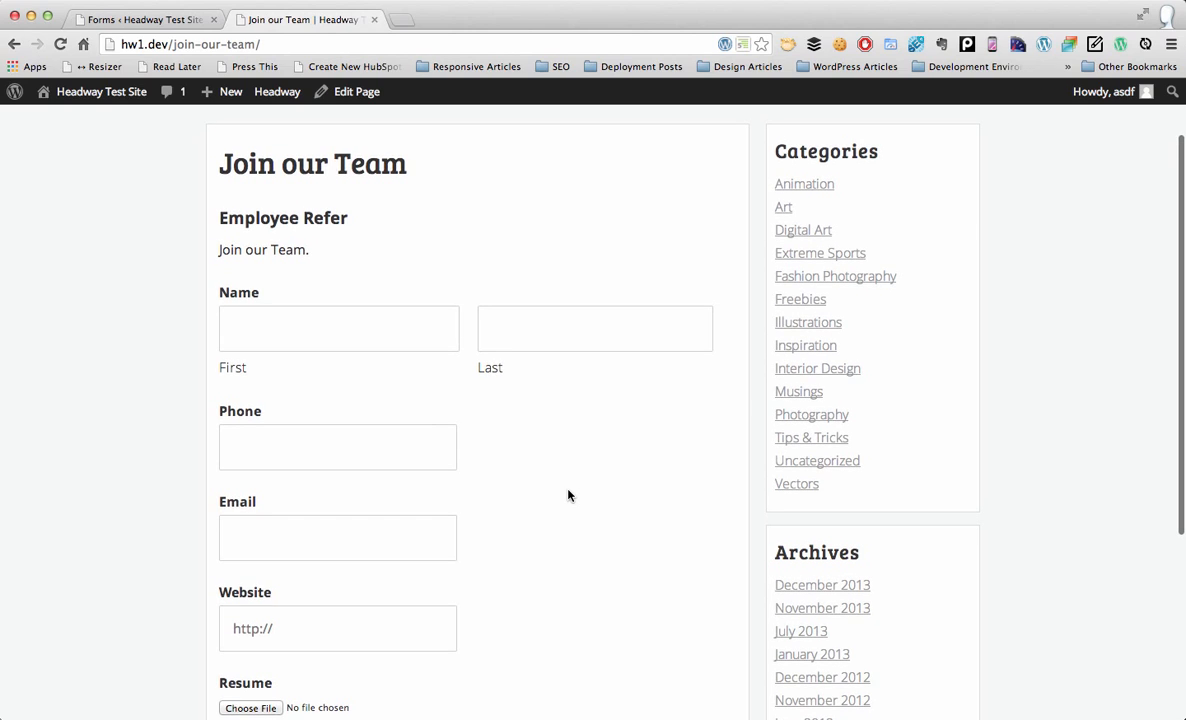
scroll(568, 495, down, 2)
scroll(568, 495, up, 1)
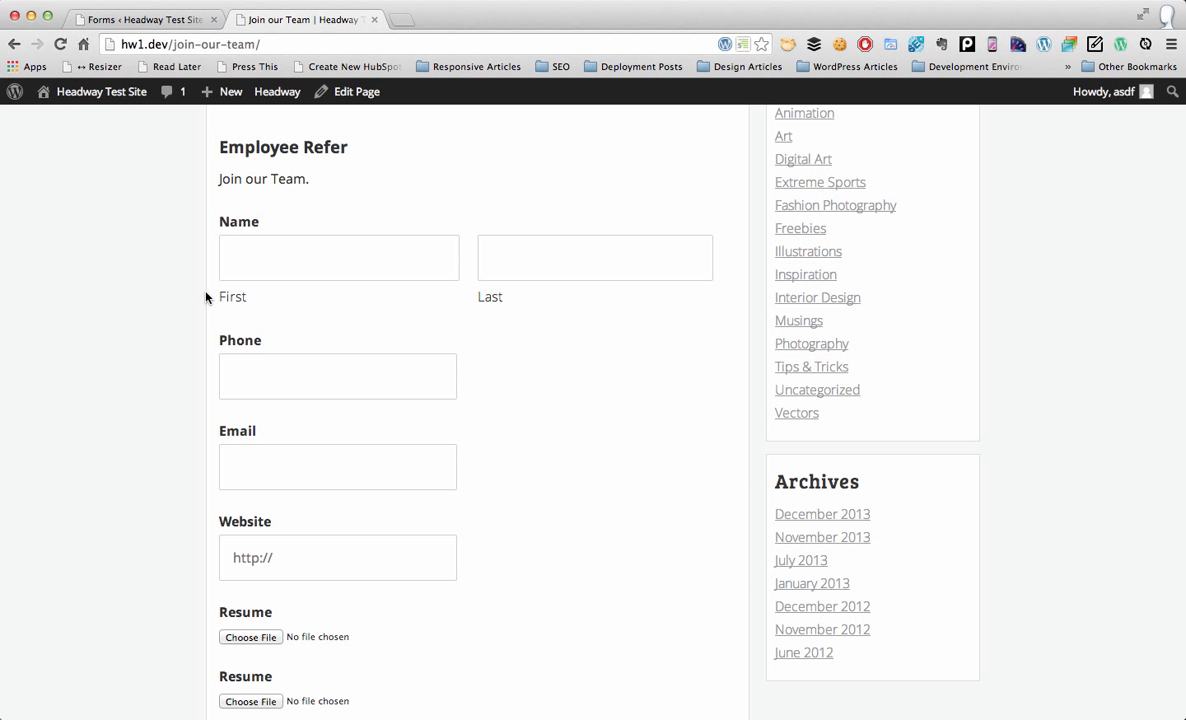
scroll(468, 431, down, 5)
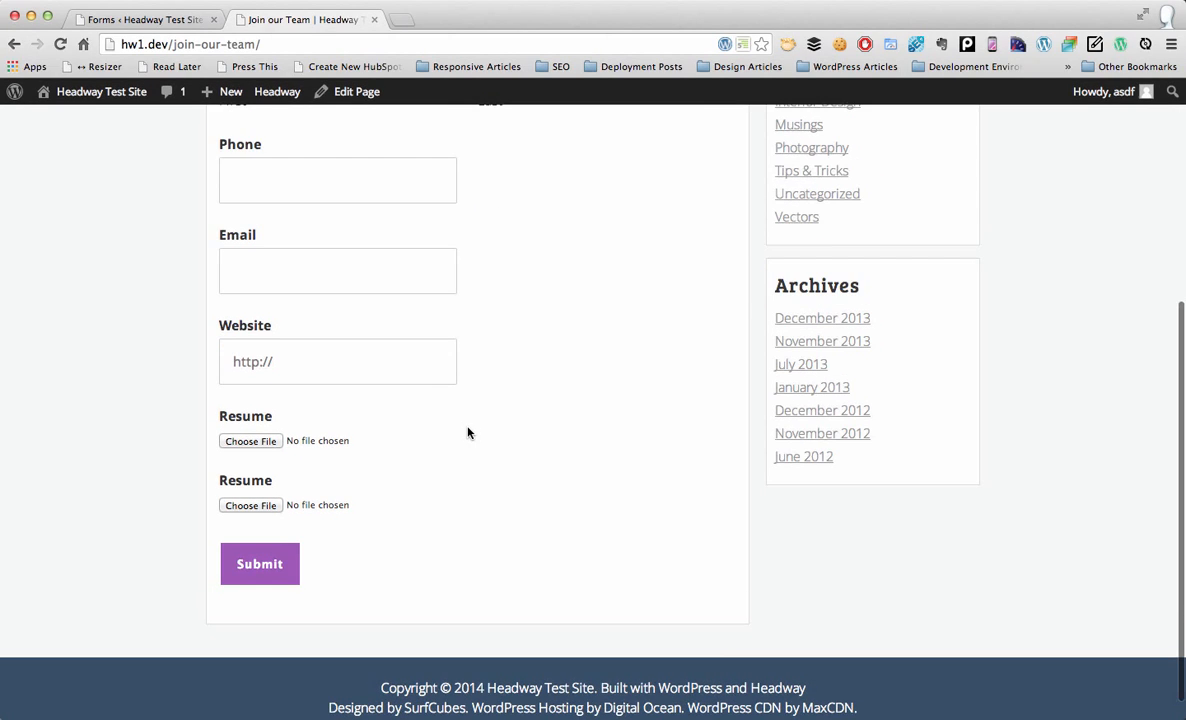
scroll(468, 432, up, 9)
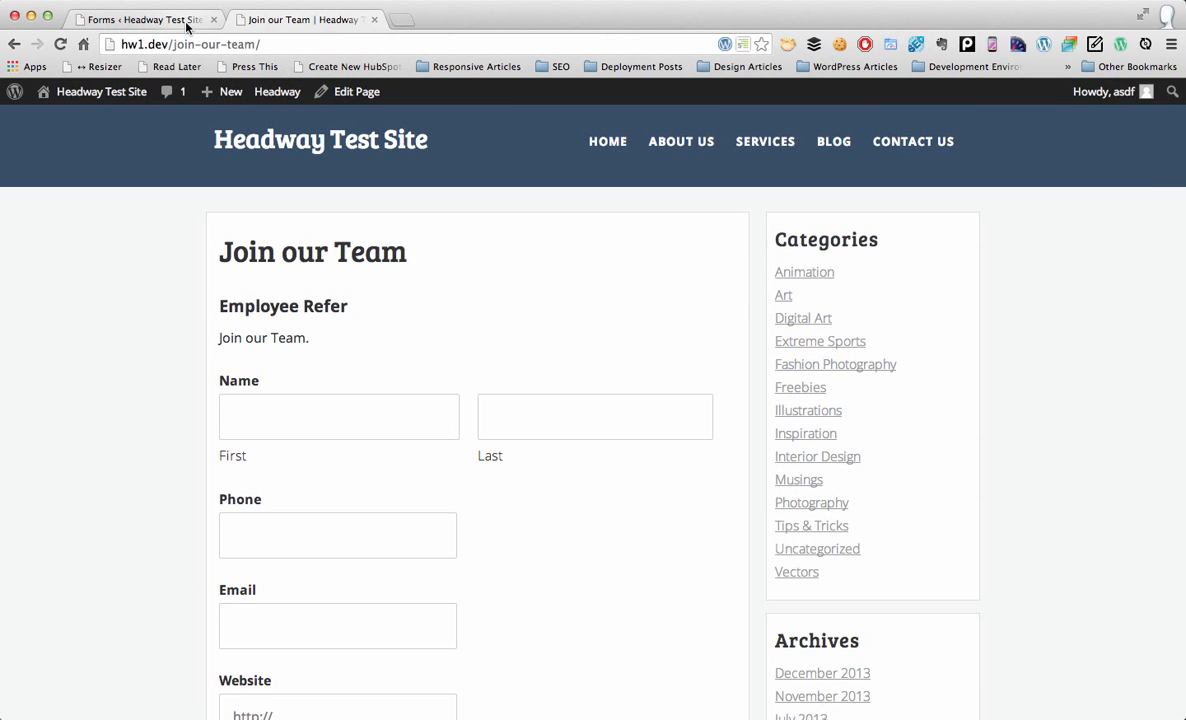
Step: Add a Hidden field to Employee Refer and allow it to be populated dynamically
click(144, 19)
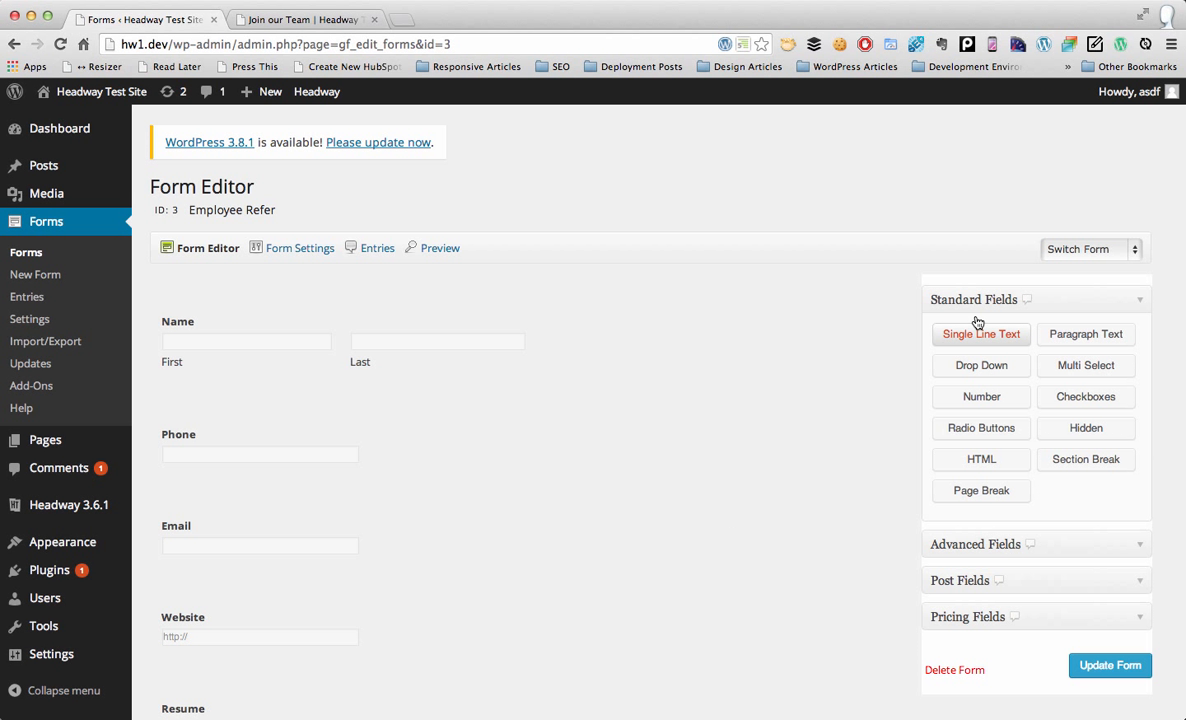
click(1078, 430)
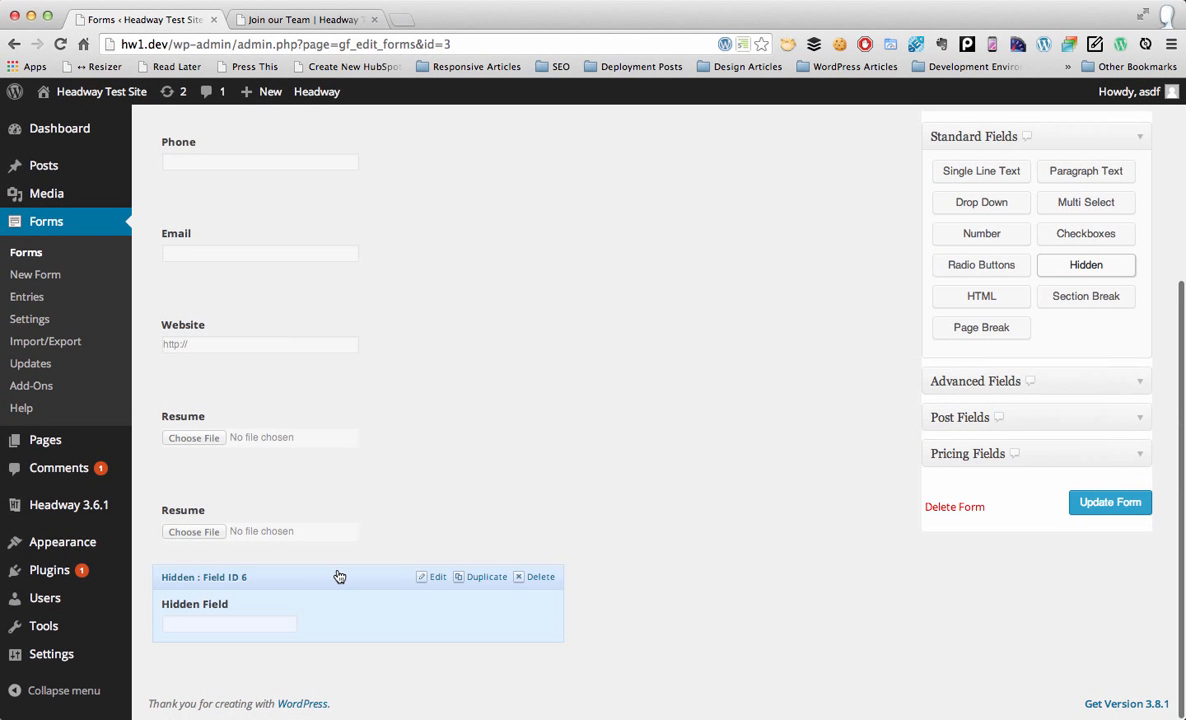
click(381, 572)
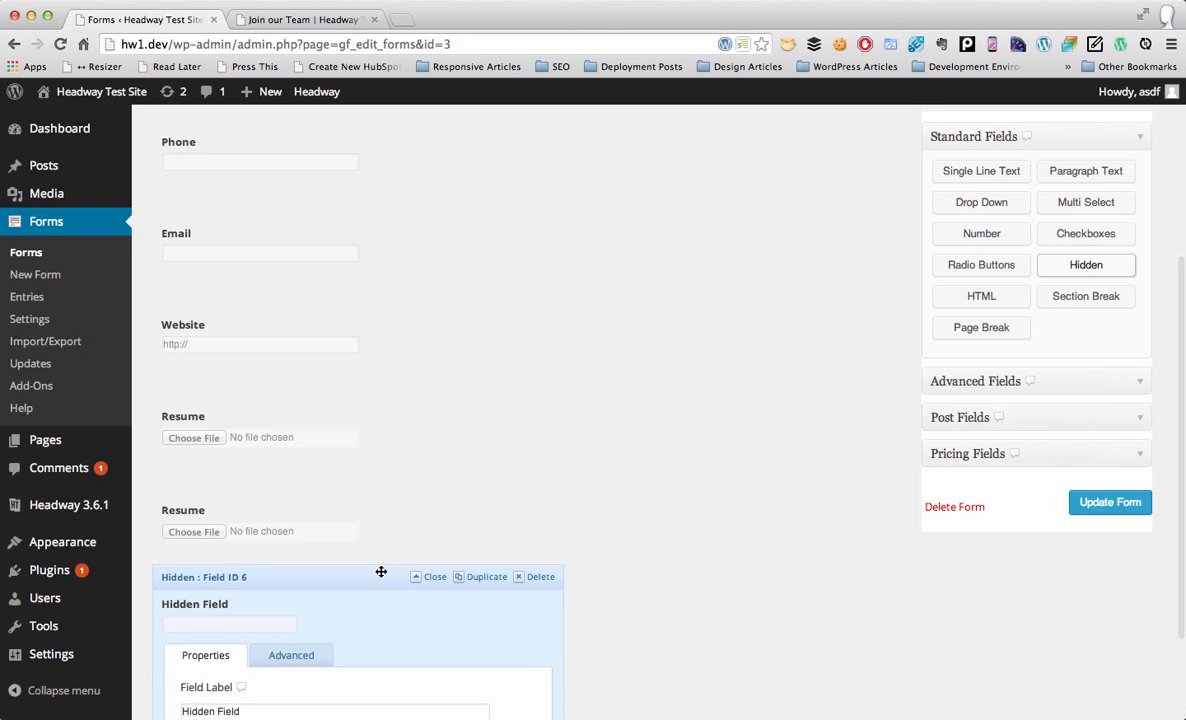
scroll(381, 575, down, 5)
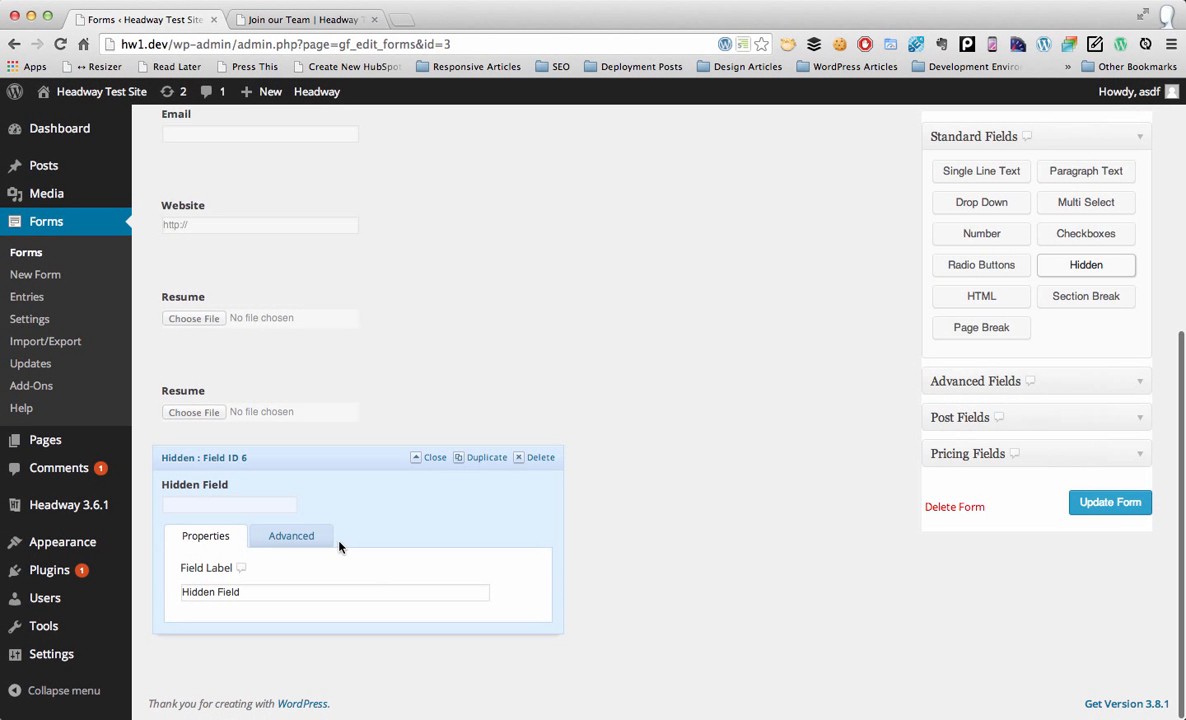
click(292, 536)
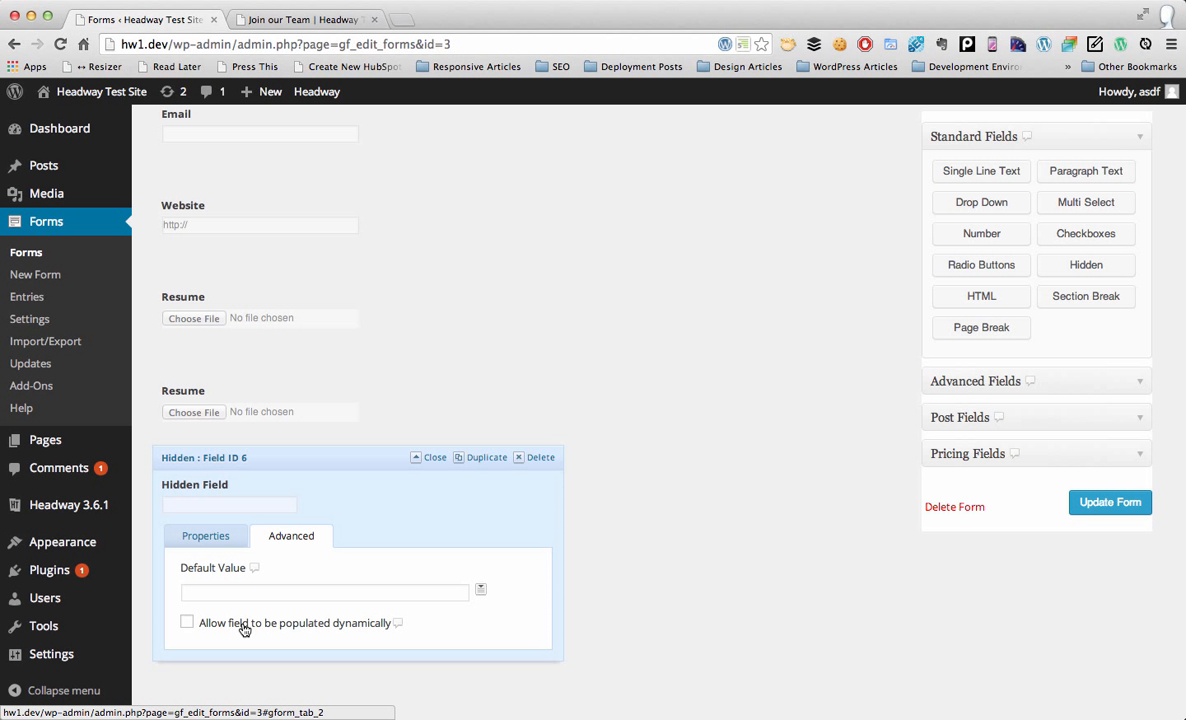
click(351, 628)
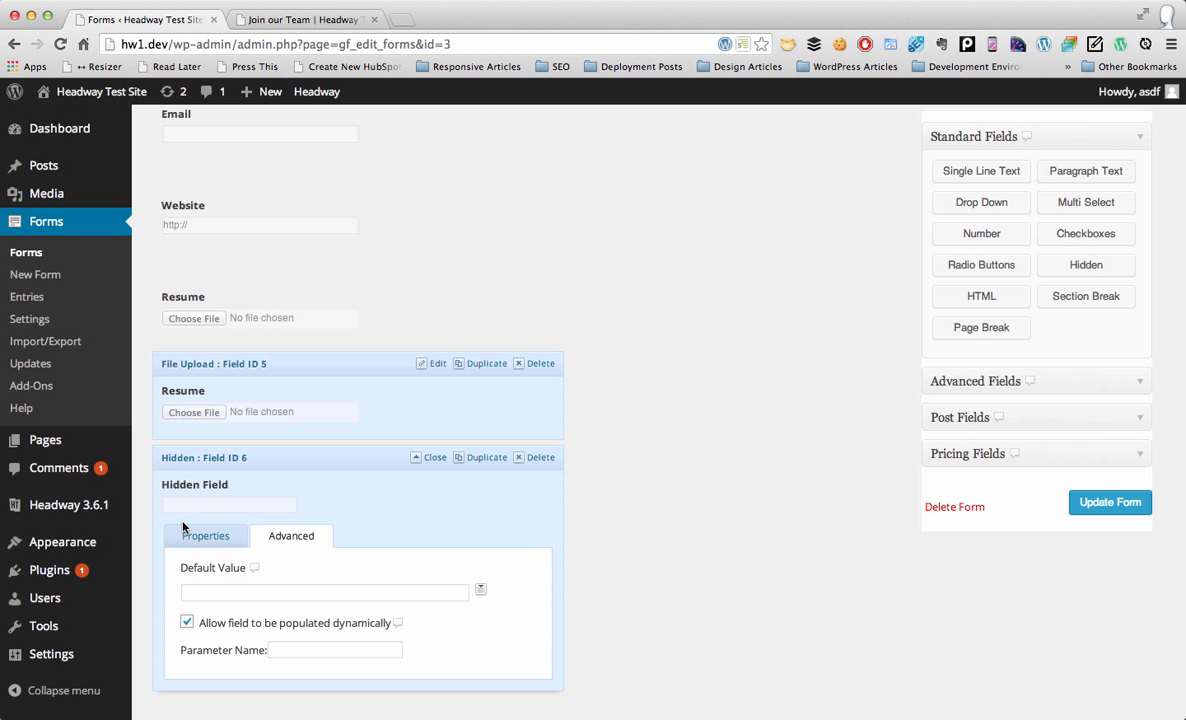
click(285, 20)
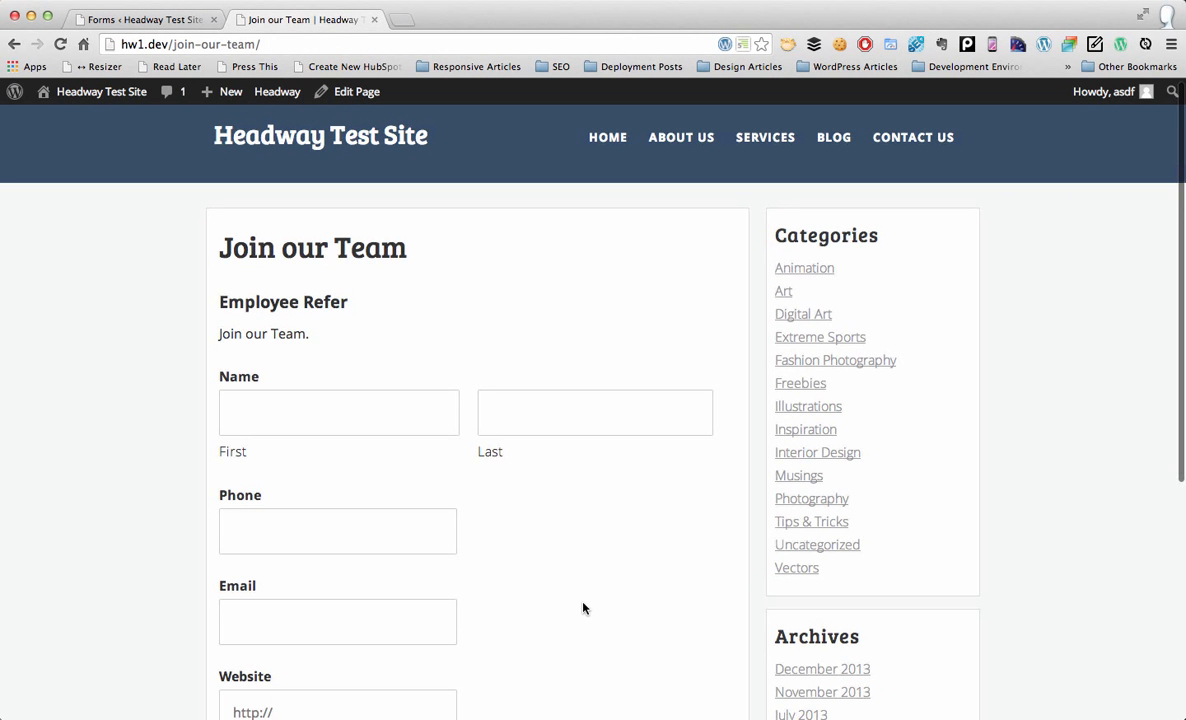
Step: Set the hidden field's parameter name to employee_refer and update the form
scroll(583, 608, down, 5)
scroll(476, 385, up, 4)
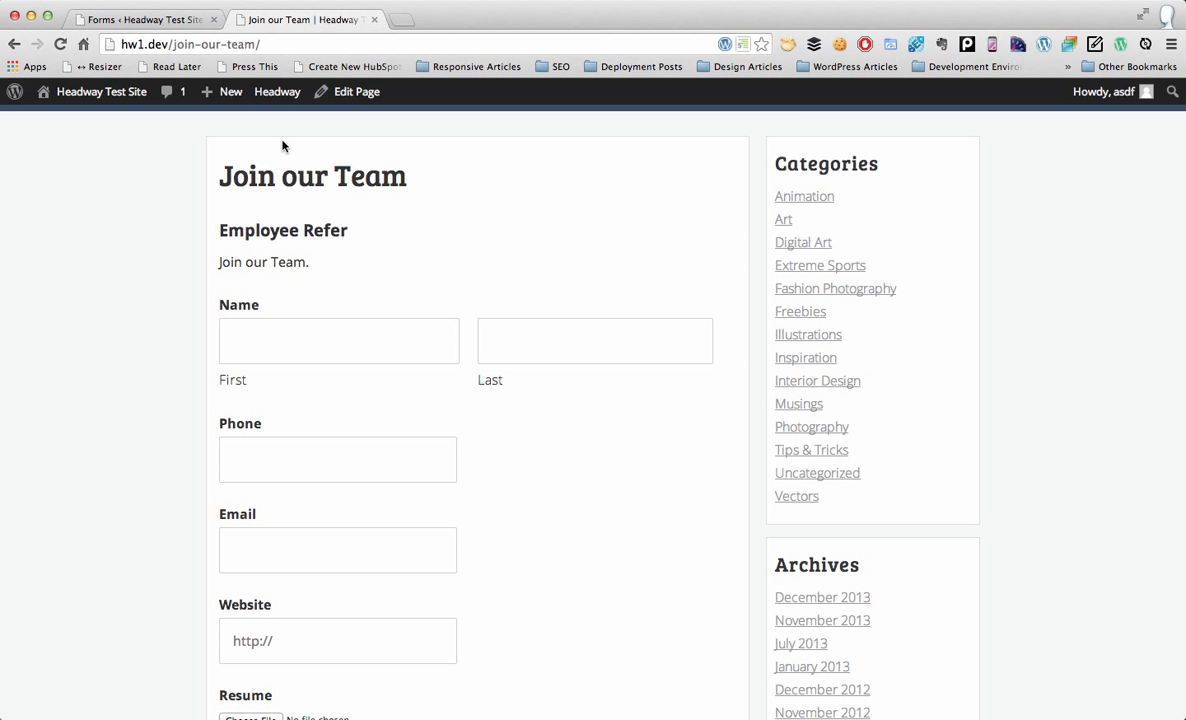
click(178, 20)
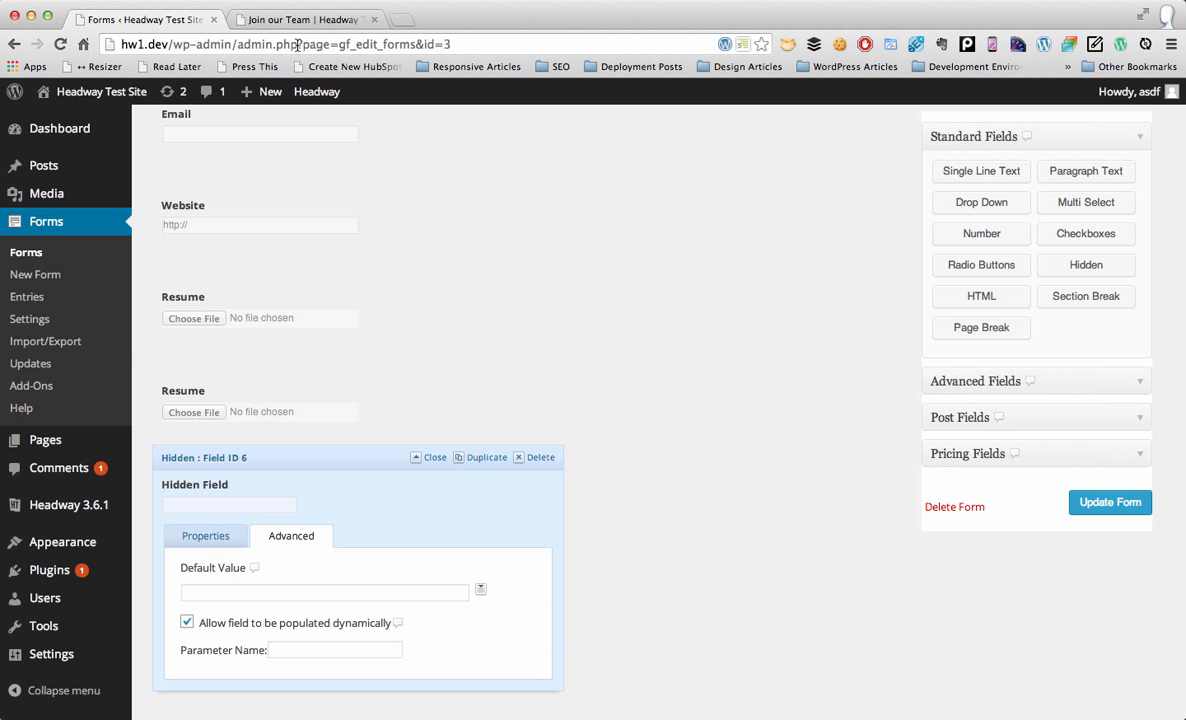
drag(297, 45, 456, 44)
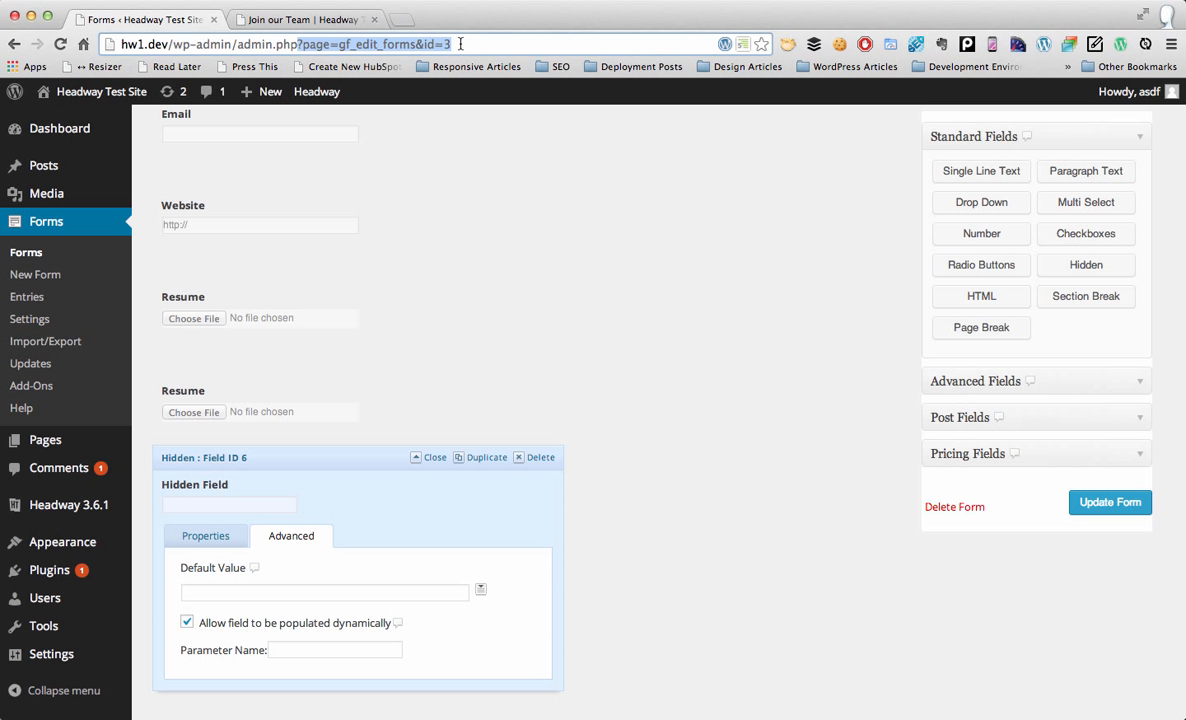
click(338, 45)
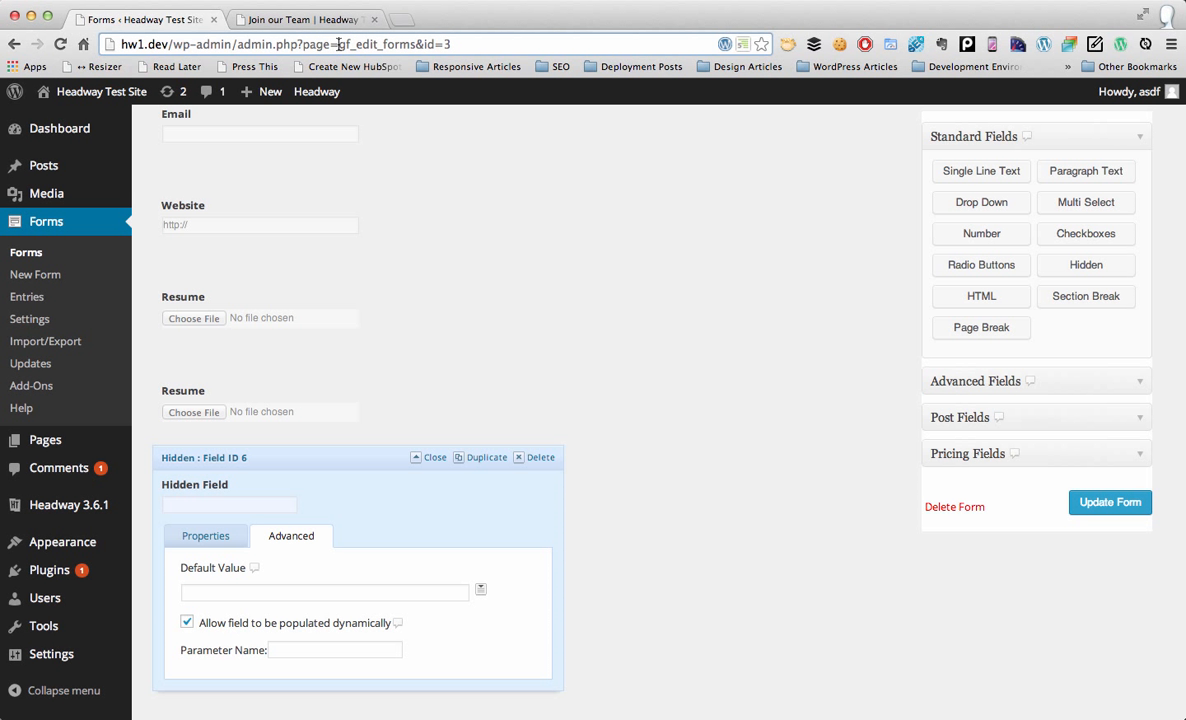
drag(338, 45, 460, 46)
click(318, 648)
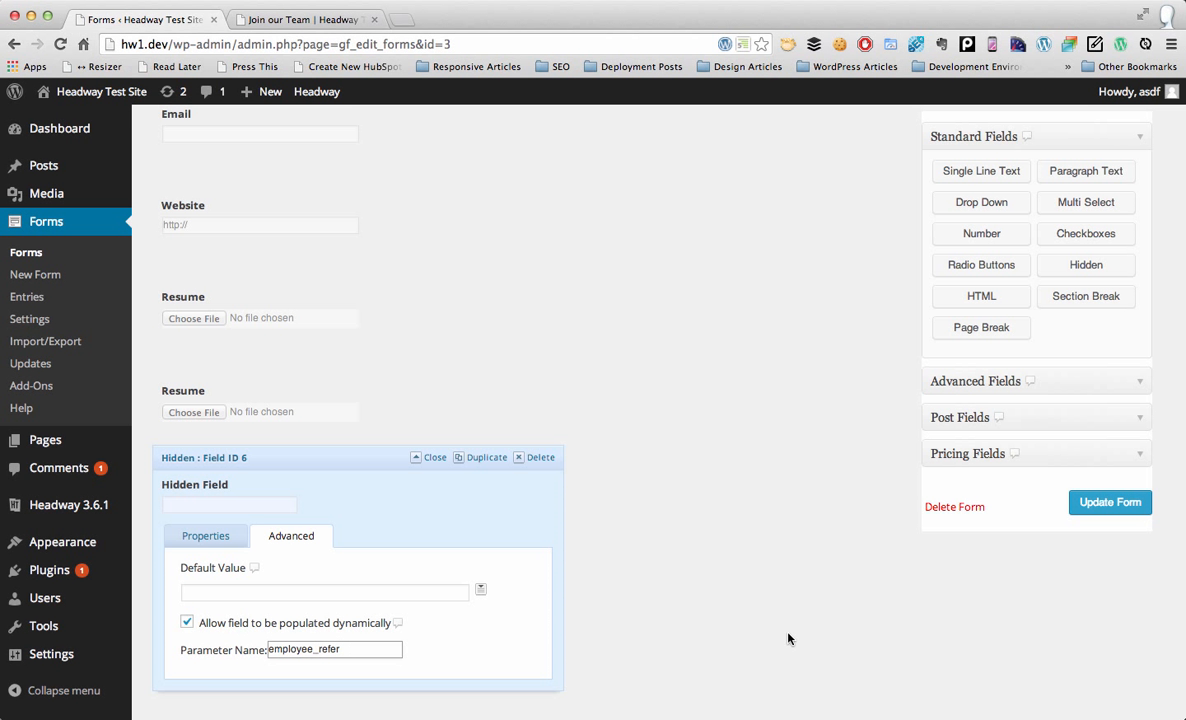
click(1098, 503)
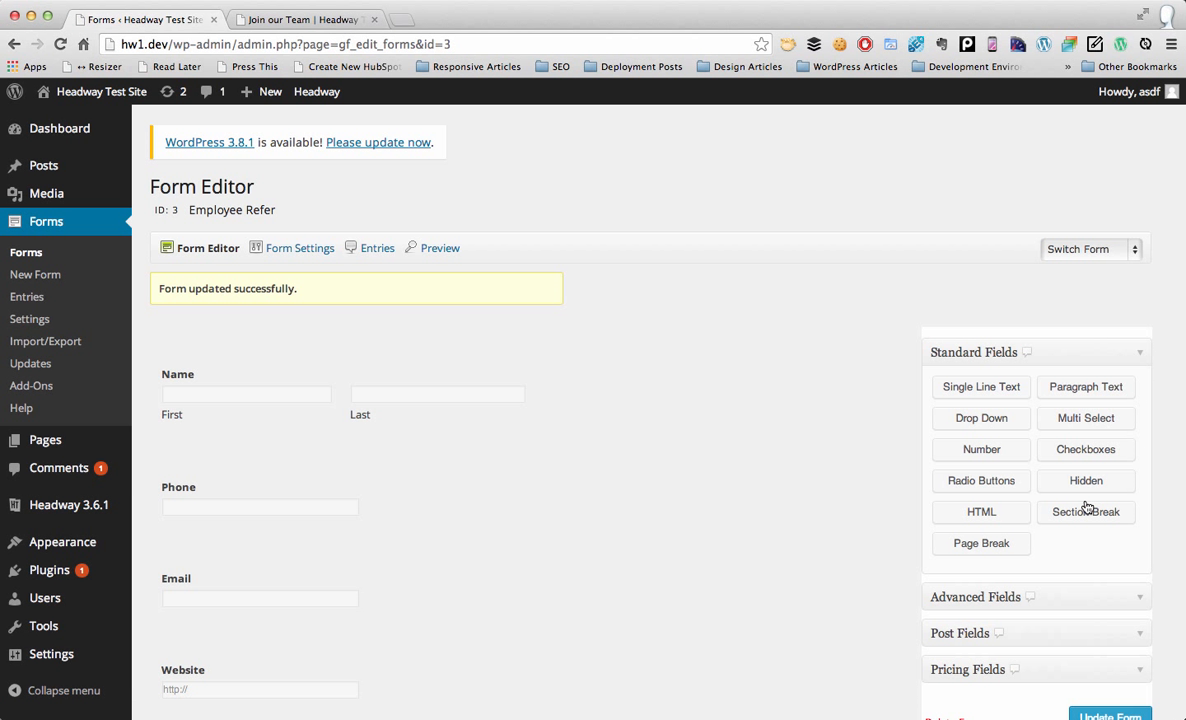
Step: Reload the live Join our Team page
click(312, 20)
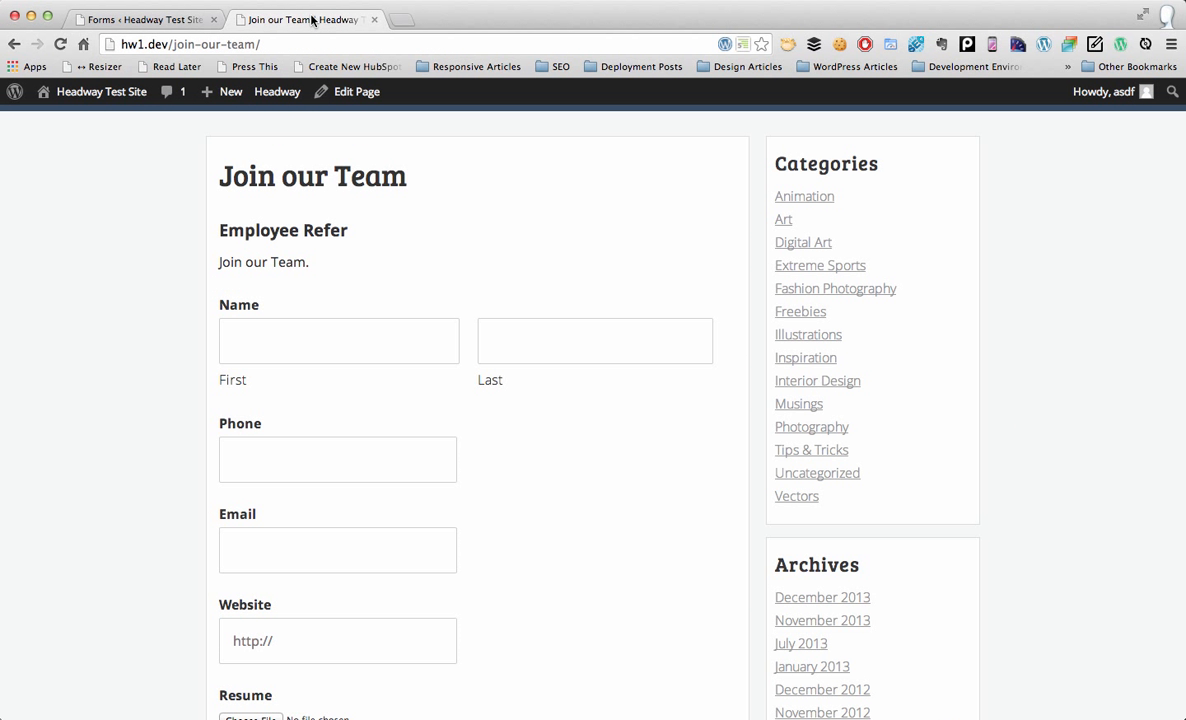
click(332, 45)
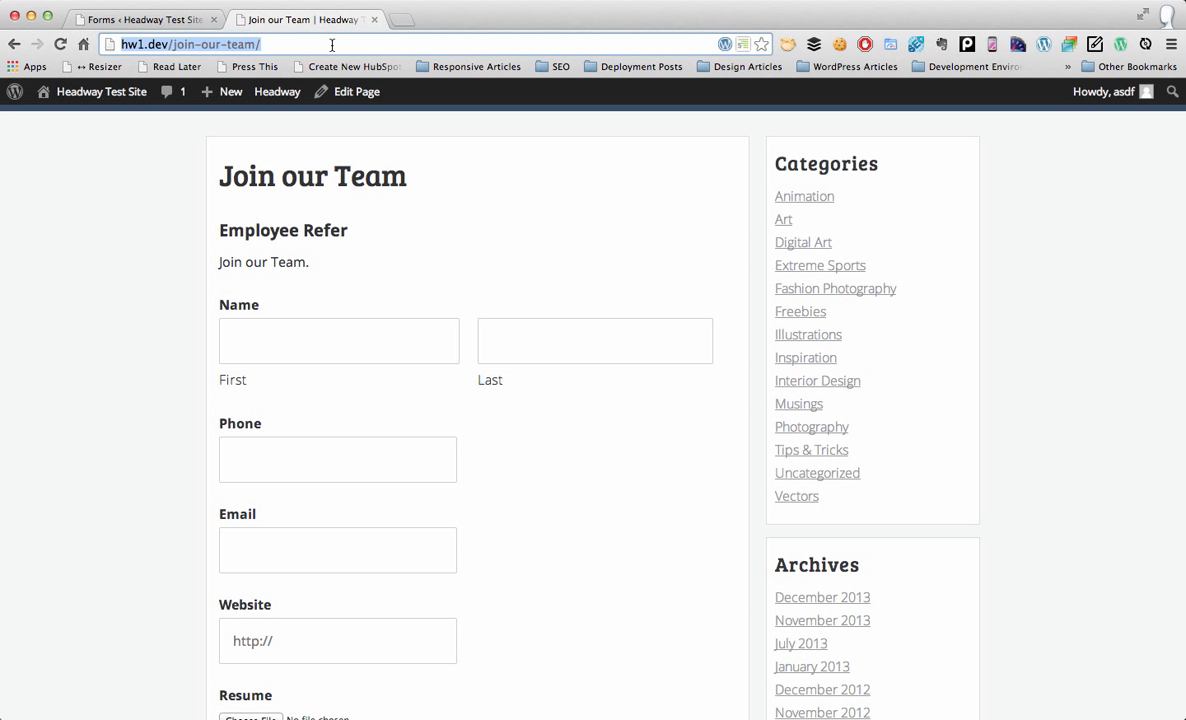
key(Return)
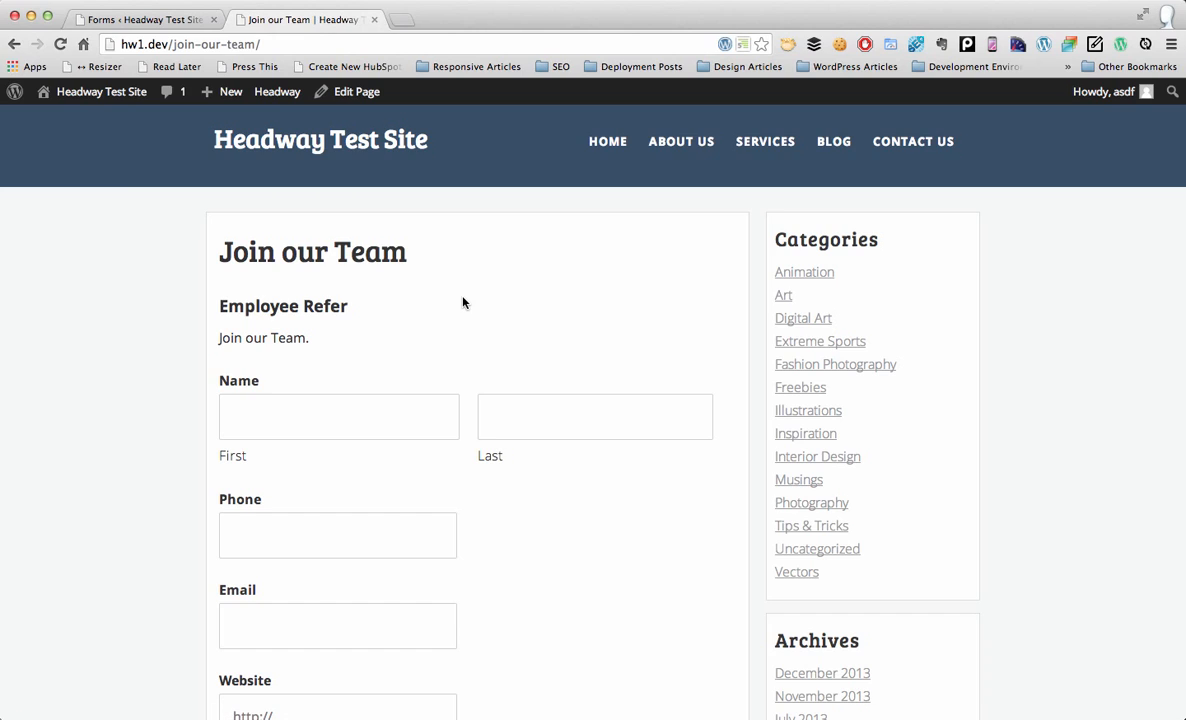
scroll(463, 302, down, 3)
Step: Enter a test first and last name, phone number and e-mail address in the form
click(432, 236)
text(Aj)
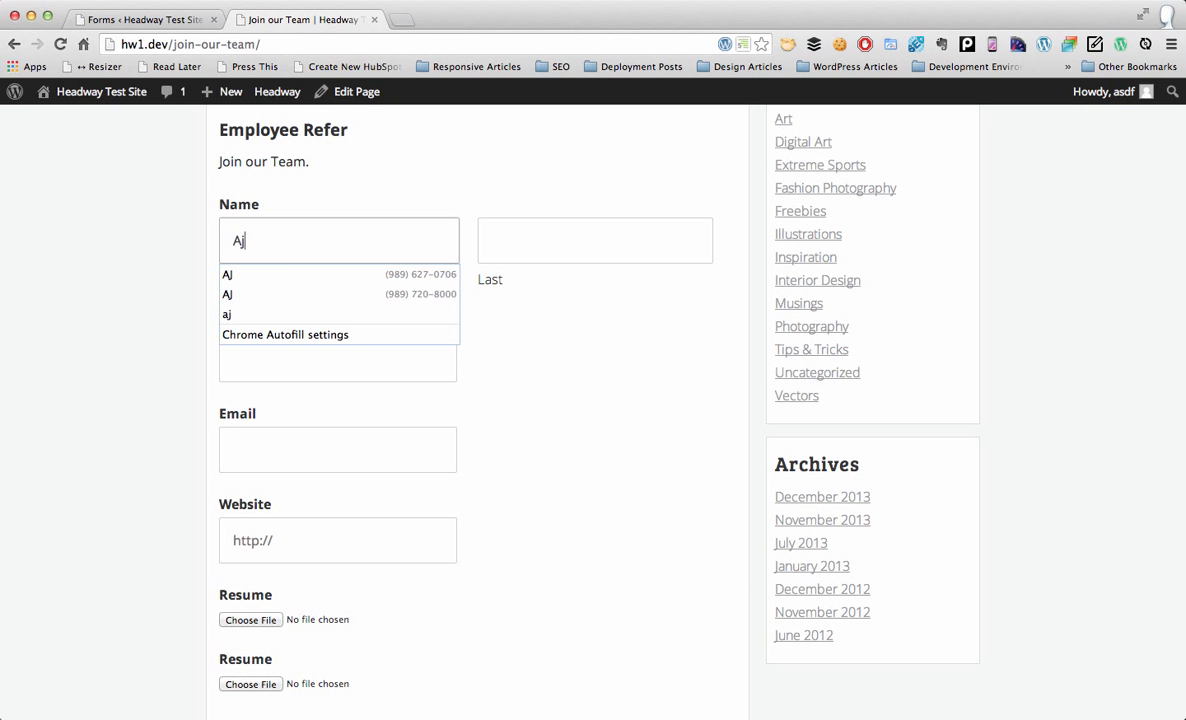
key(Tab)
click(596, 416)
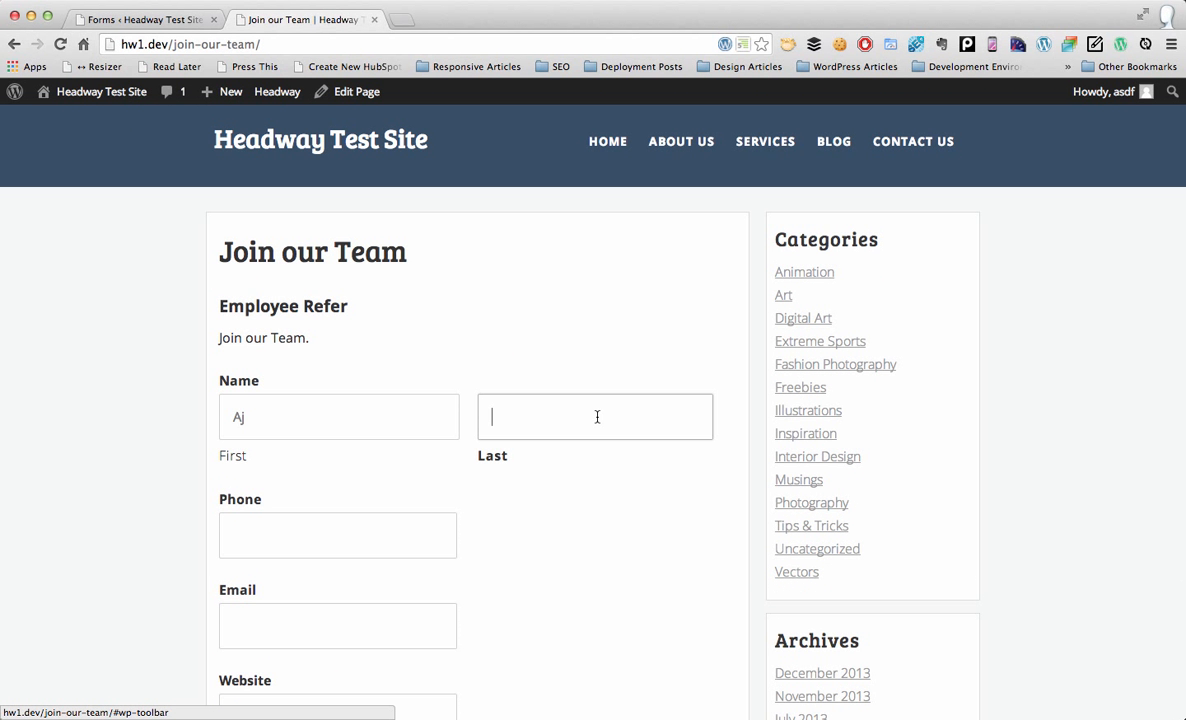
text(Morris)
key(Tab)
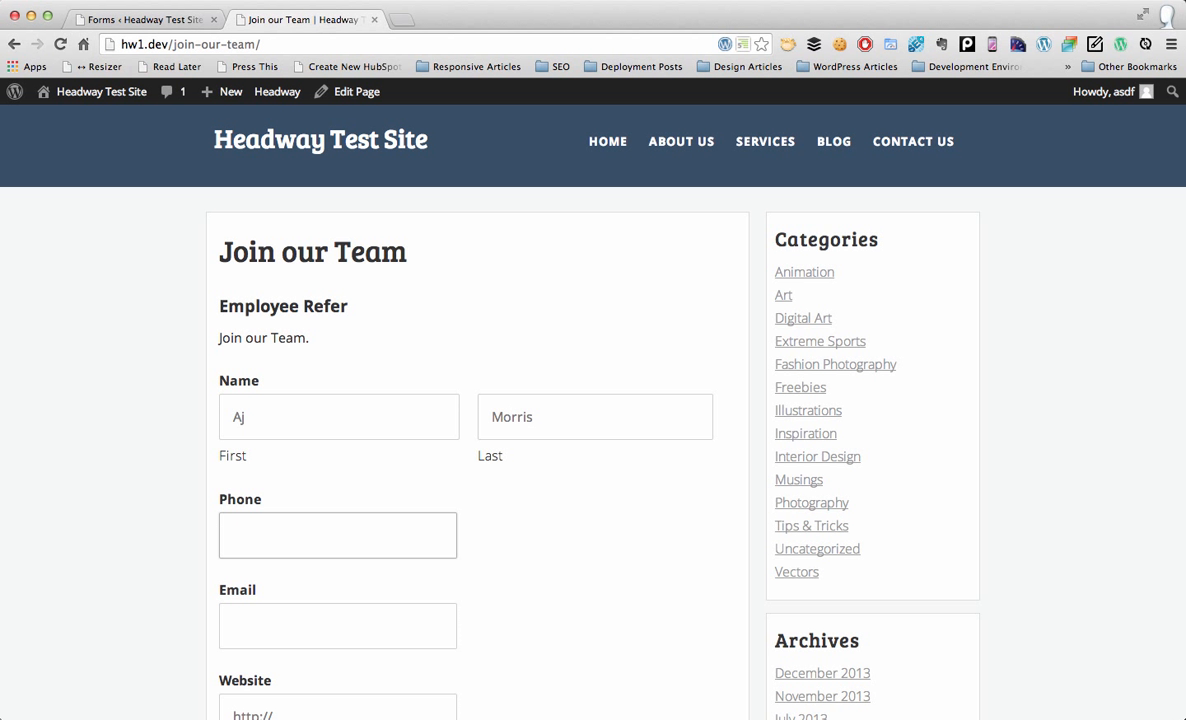
text(123-456-7890)
key(Tab)
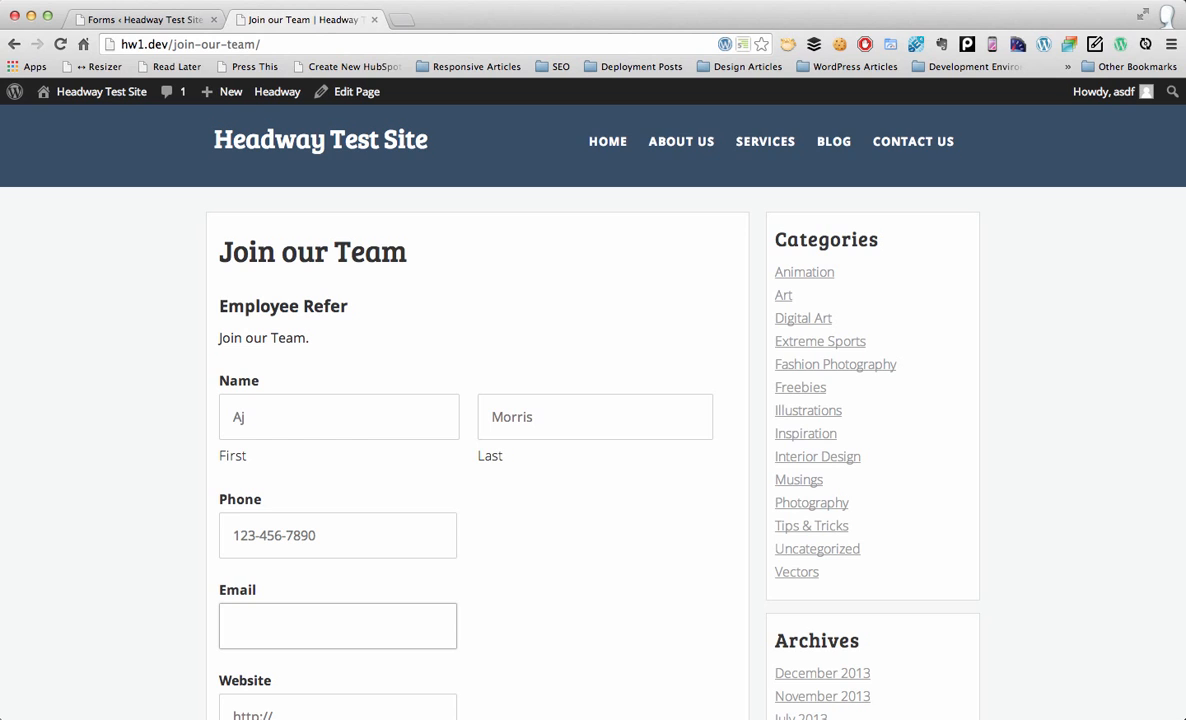
Step: Fill in the website address and submit the referral form
scroll(482, 450, down, 5)
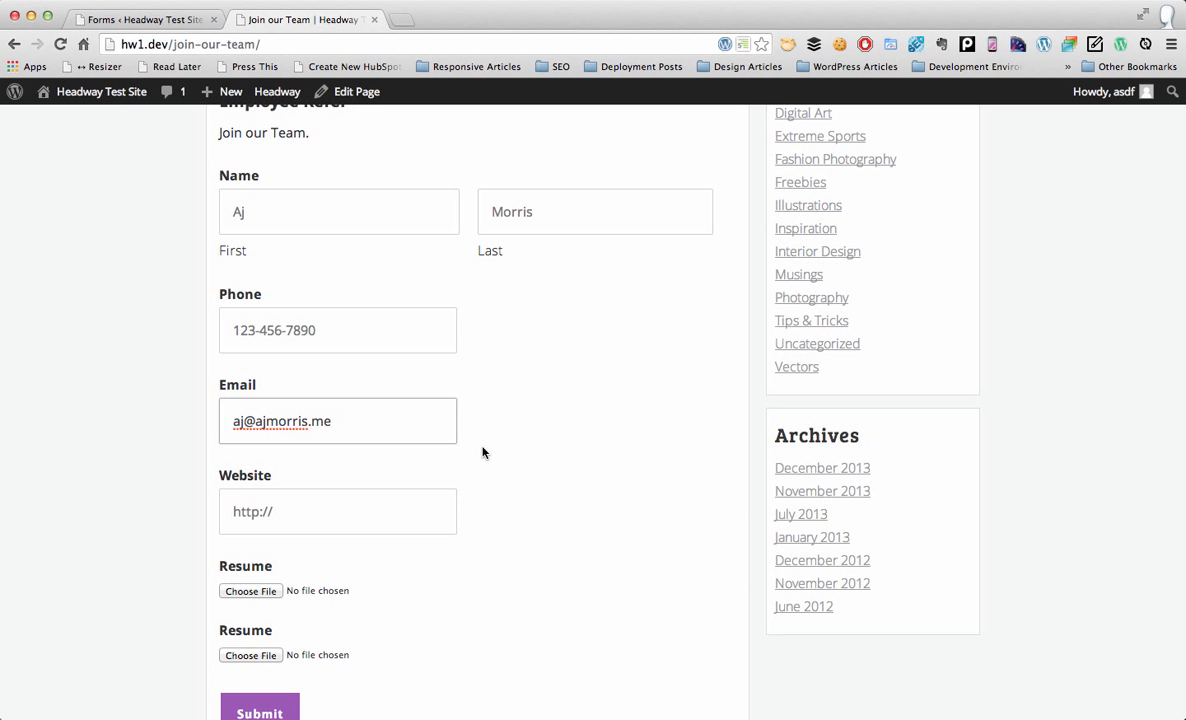
click(421, 507)
text(ajmorris.me)
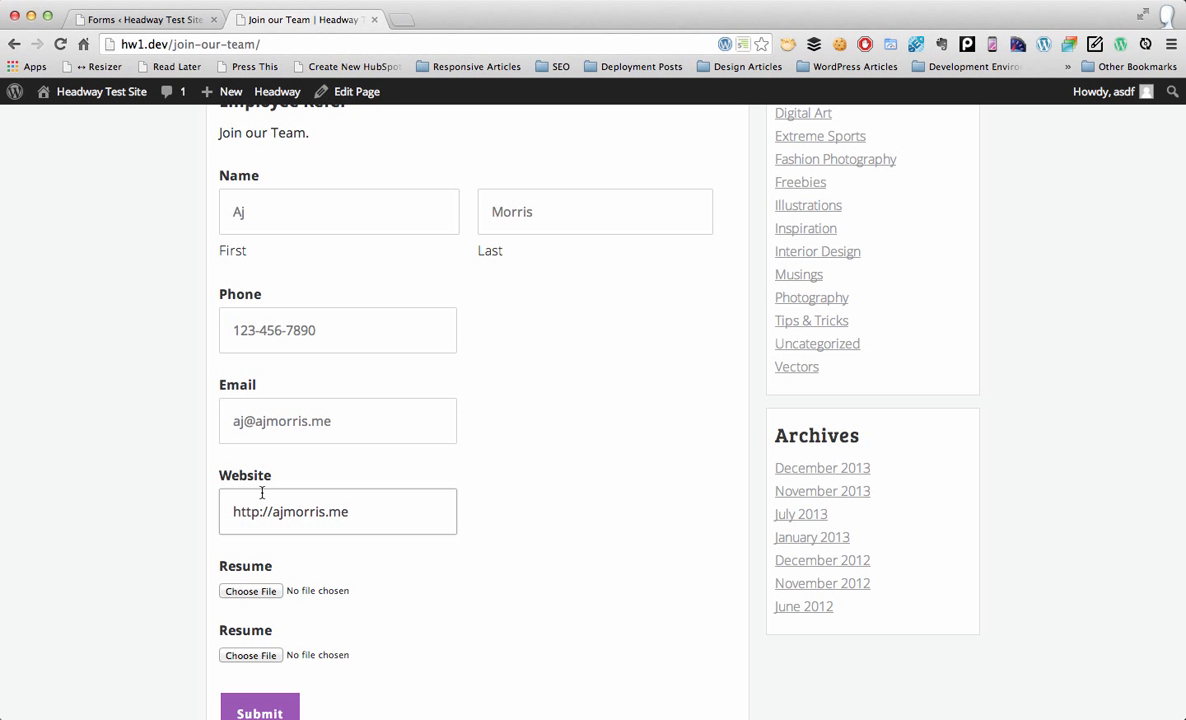
scroll(335, 605, down, 2)
click(259, 644)
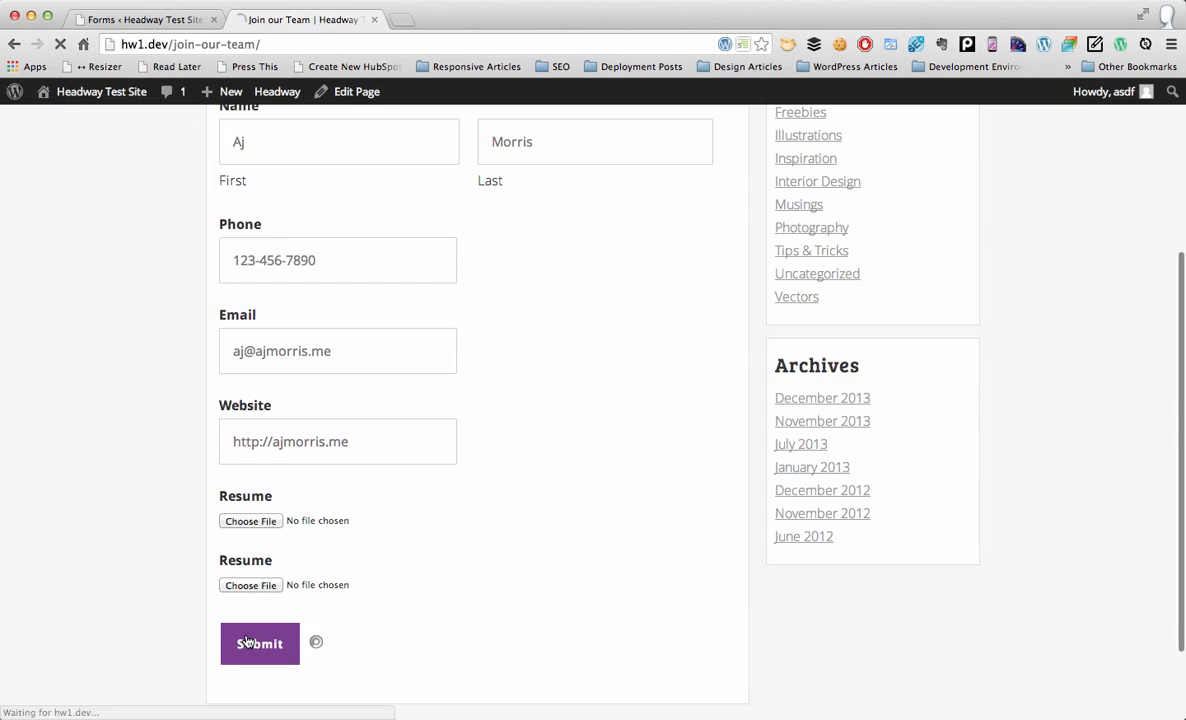
Step: Open the Employee Refer form's Entries list in the admin tab
scroll(246, 638, up, 5)
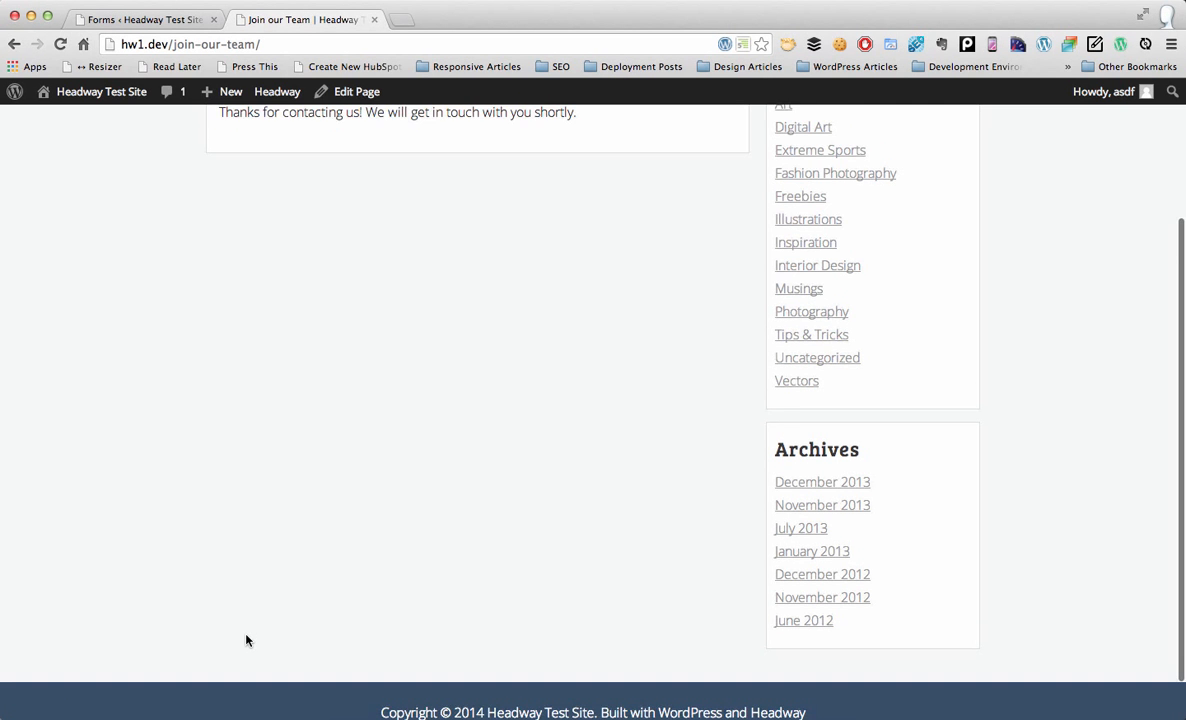
click(127, 19)
mouse_move(308, 250)
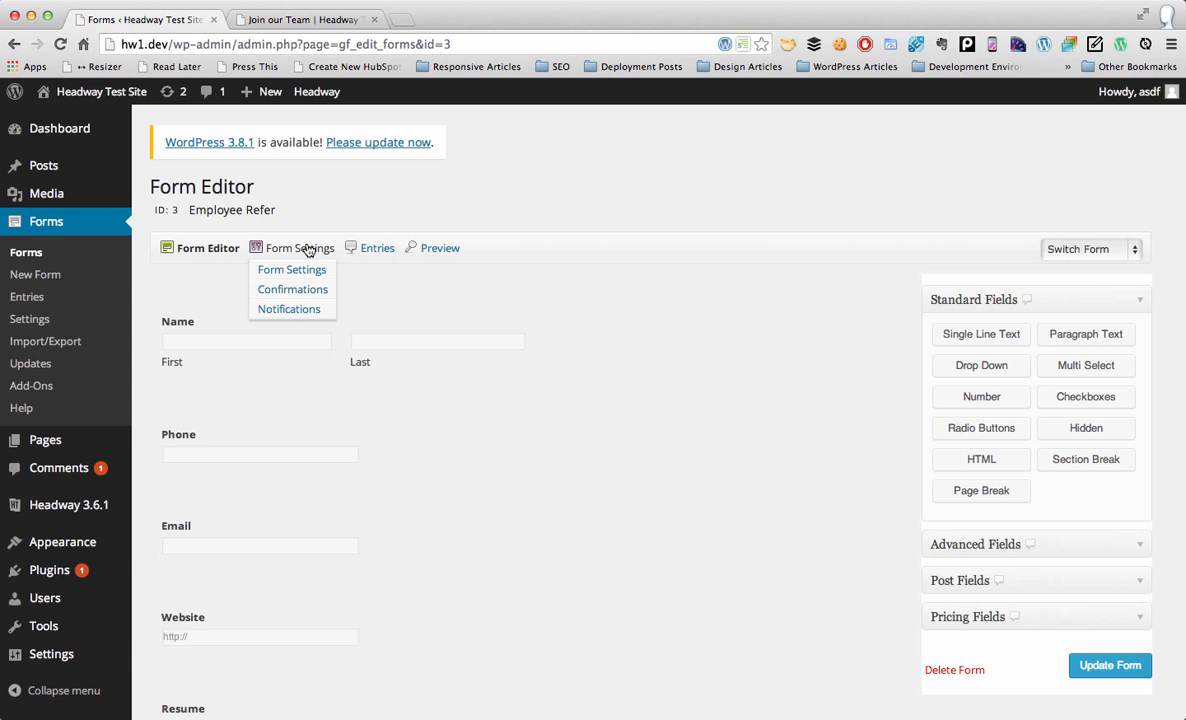
click(371, 247)
mouse_move(264, 395)
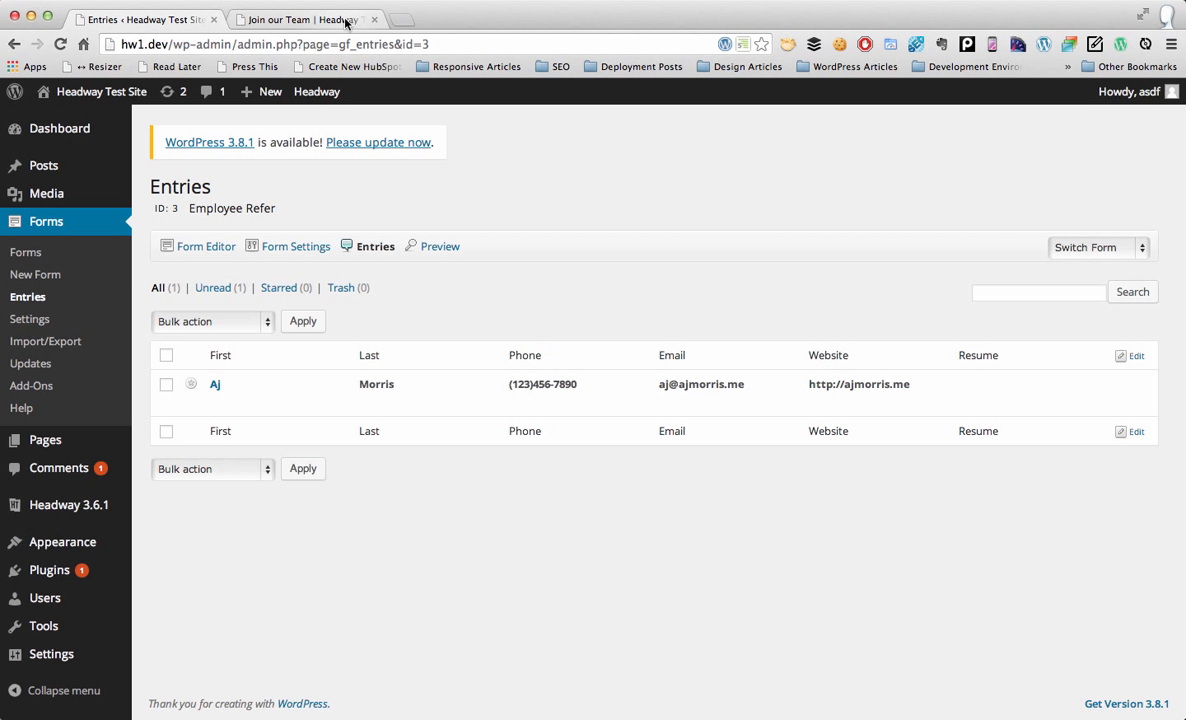
Step: Relabel the hidden field 'Employee Referral' and update the Employee Refer form
click(192, 246)
scroll(424, 537, down, 5)
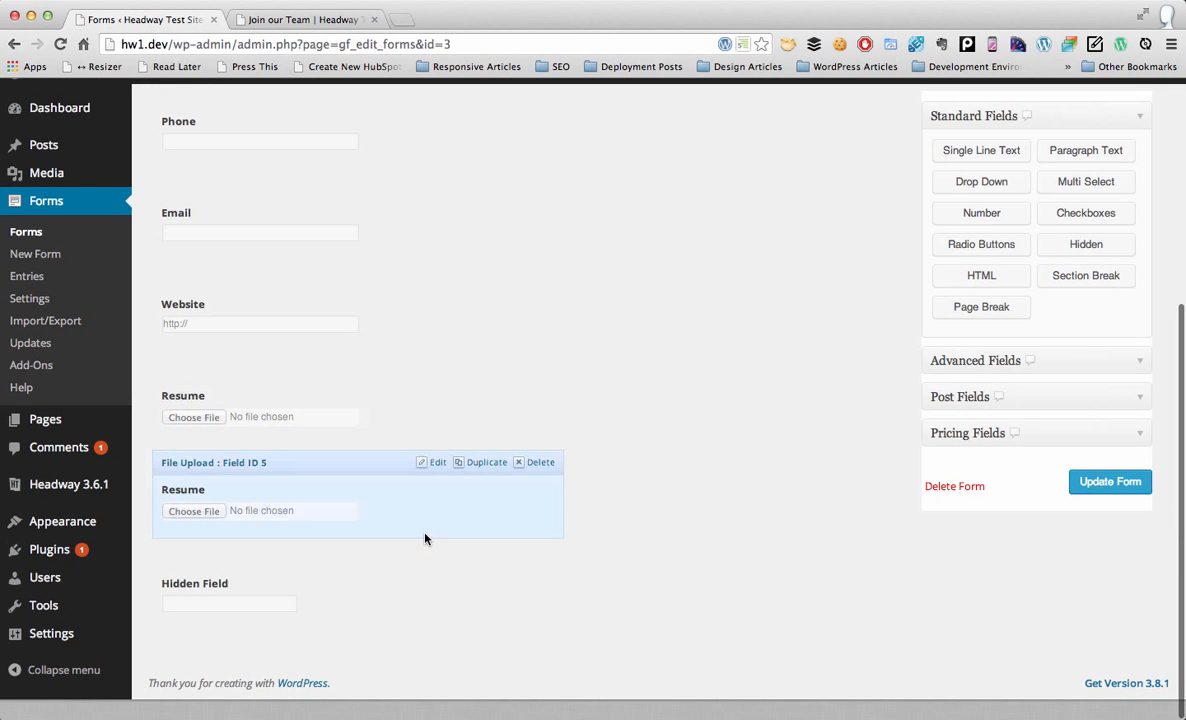
click(205, 600)
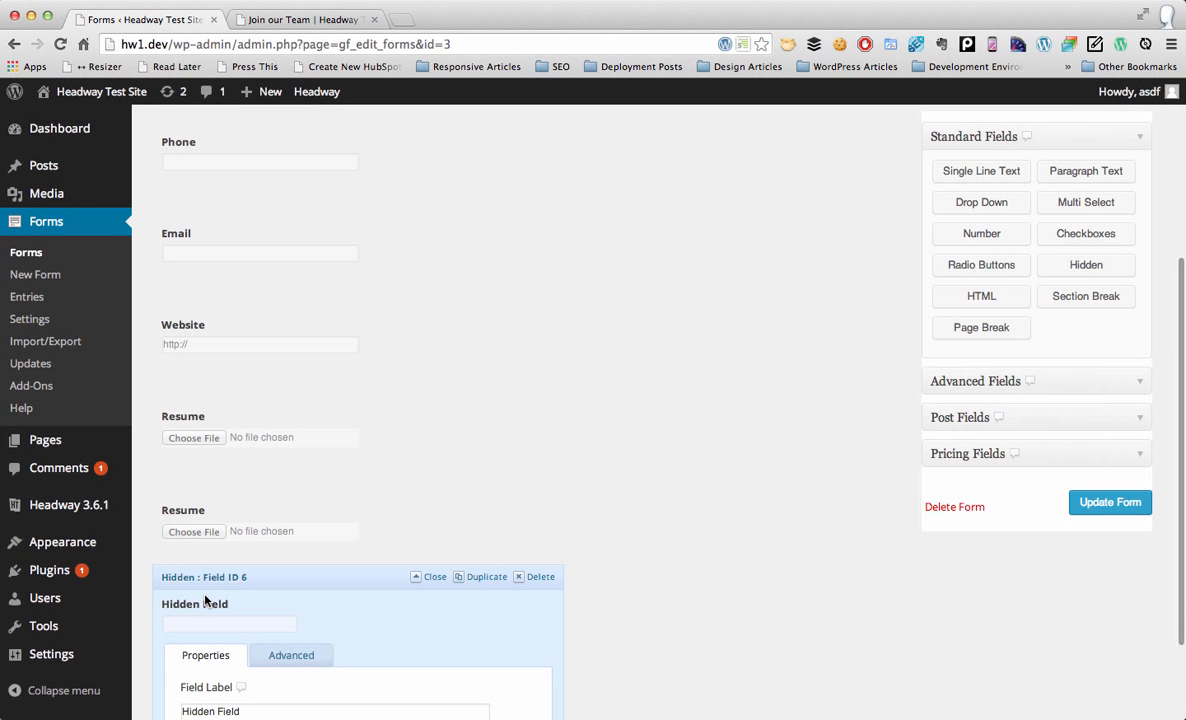
scroll(384, 620, down, 2)
triple_click(387, 645)
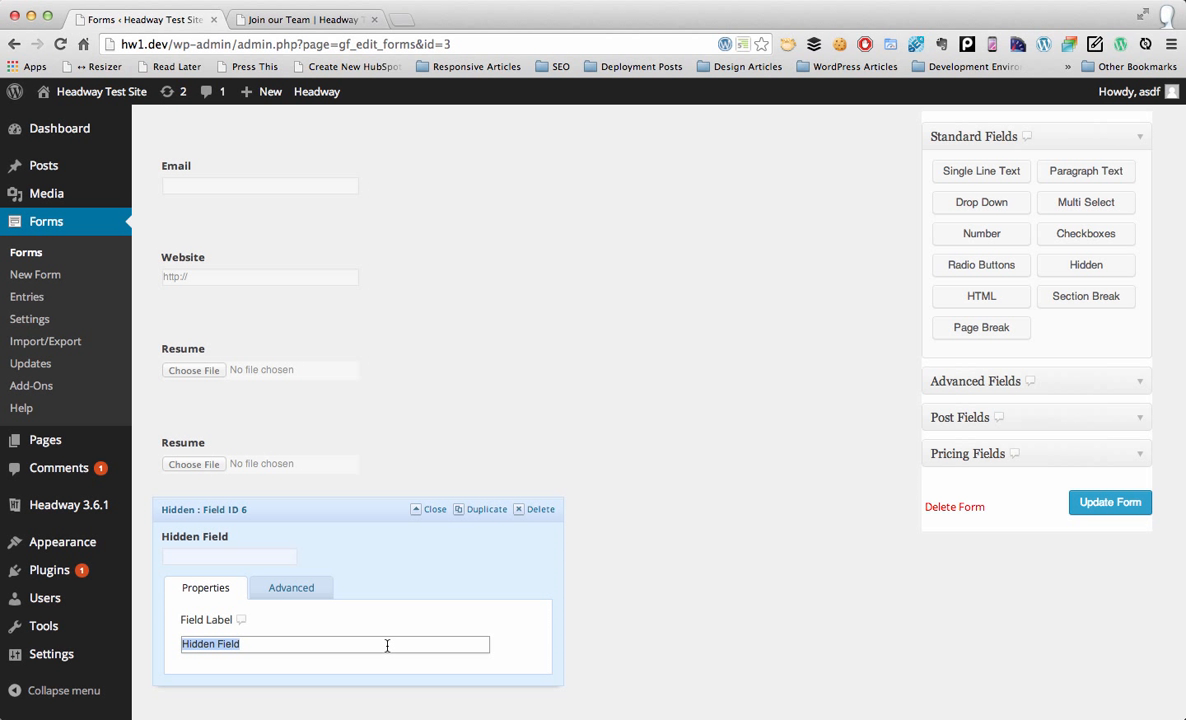
text(Employ)
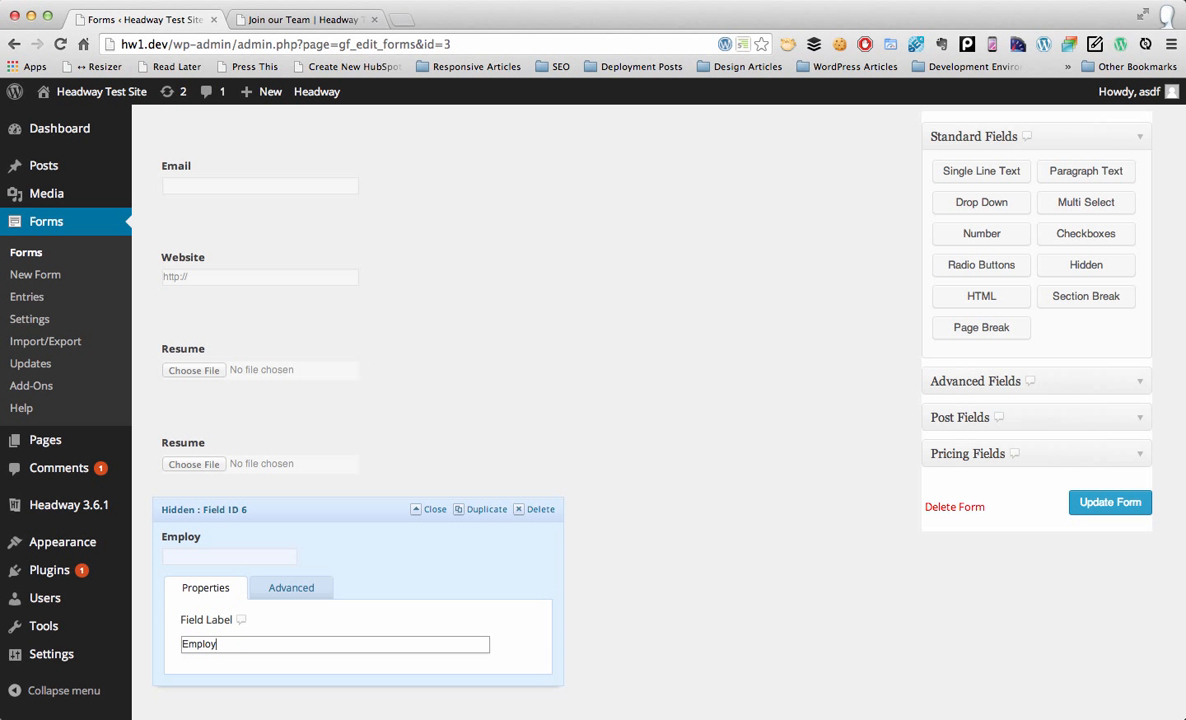
text(ee Referral)
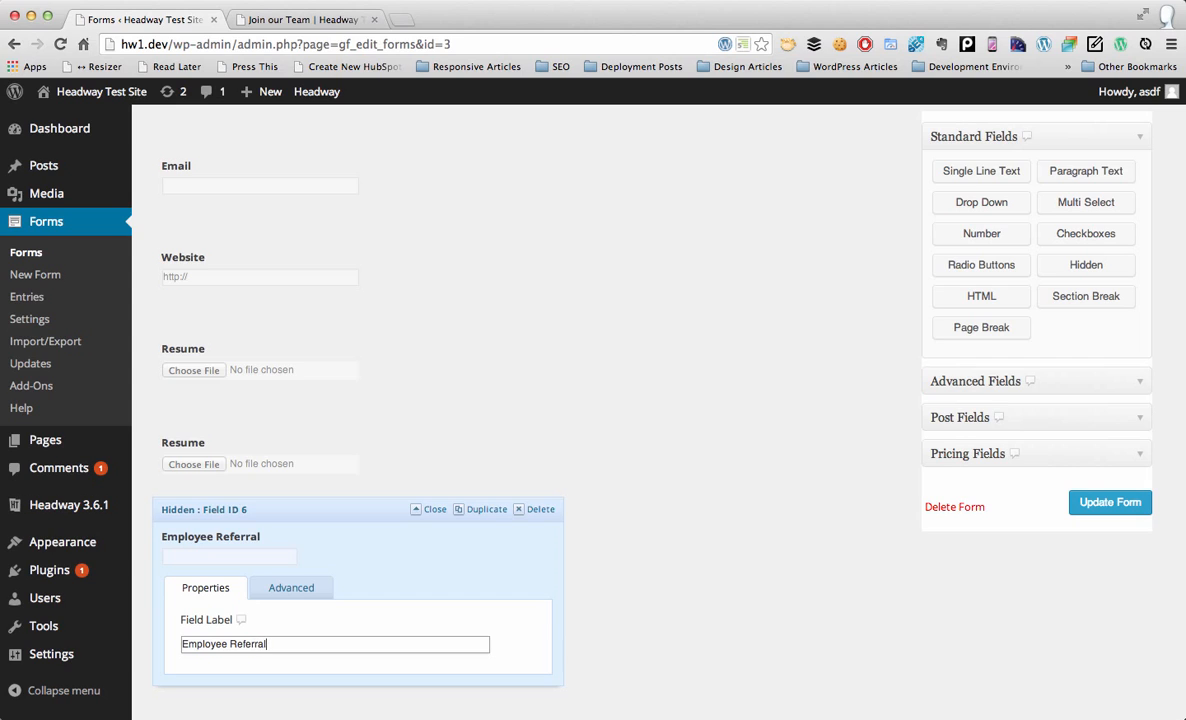
click(1078, 503)
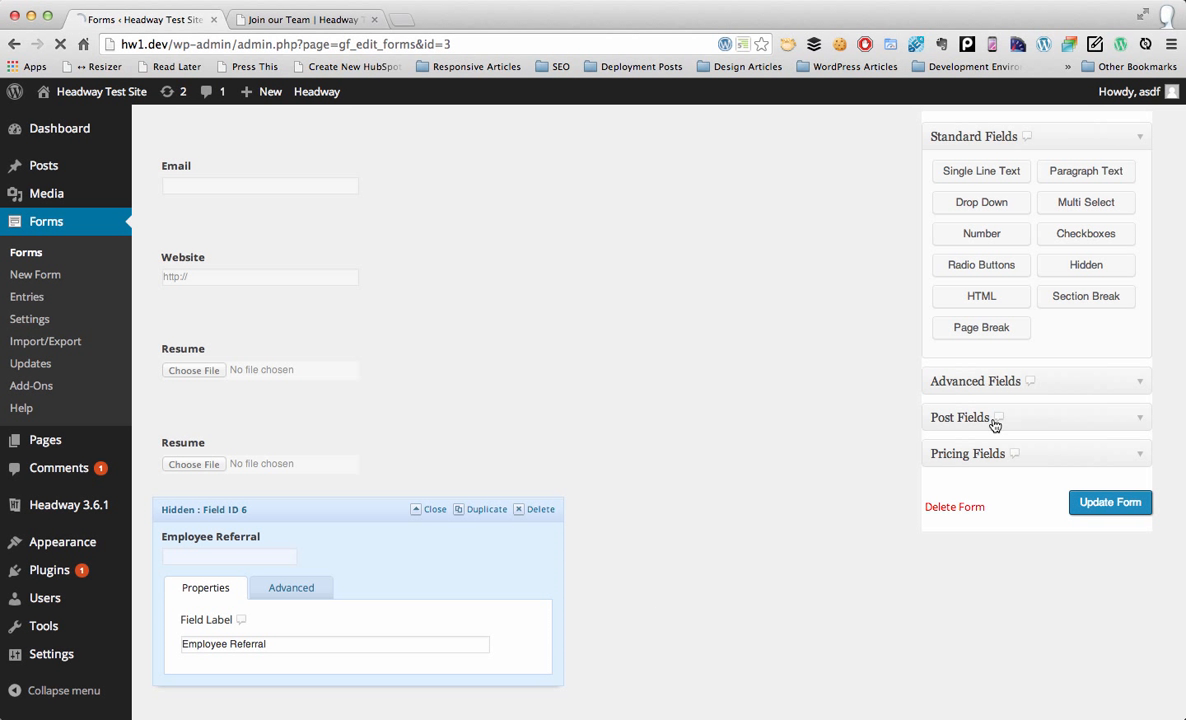
click(311, 20)
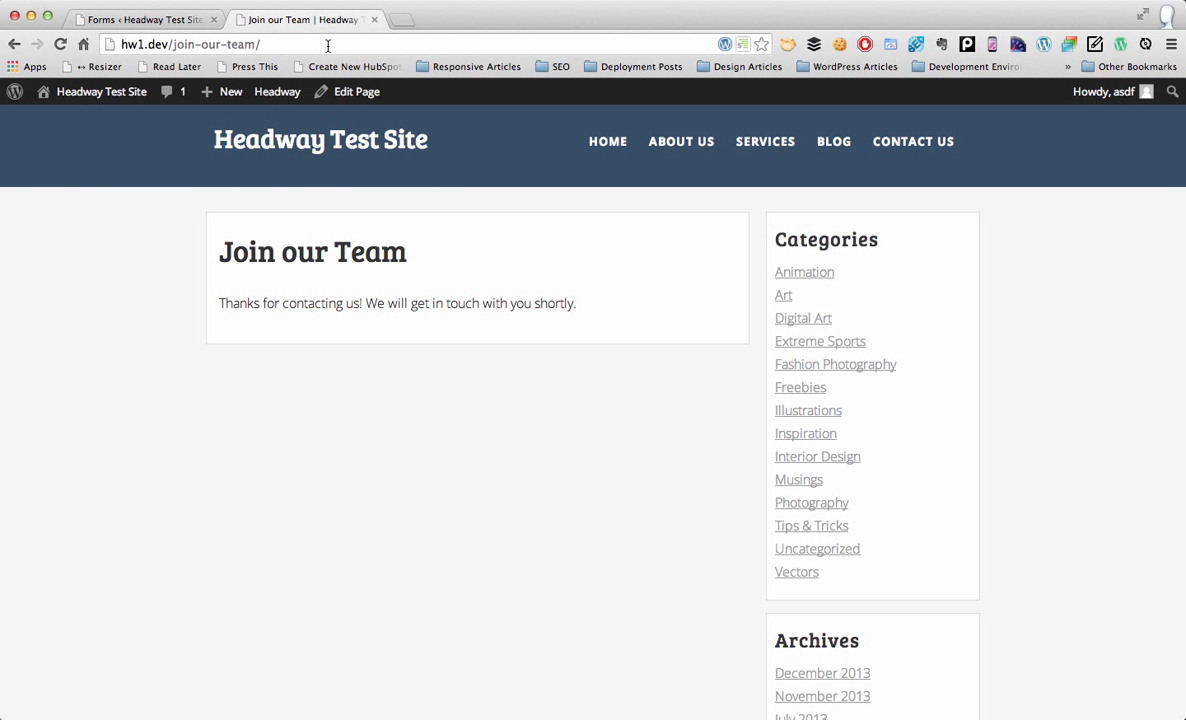
Step: Reload Join our Team with an employee_refer referrer value appended to the page address
click(327, 45)
key(Return)
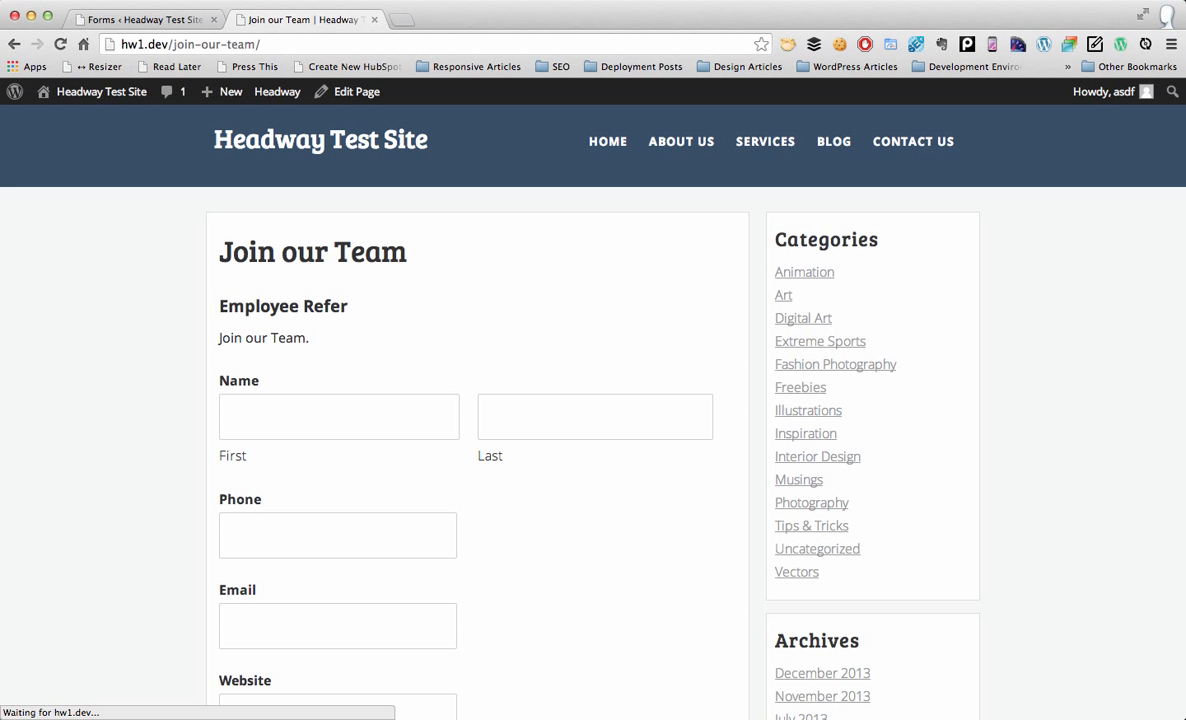
key(Right)
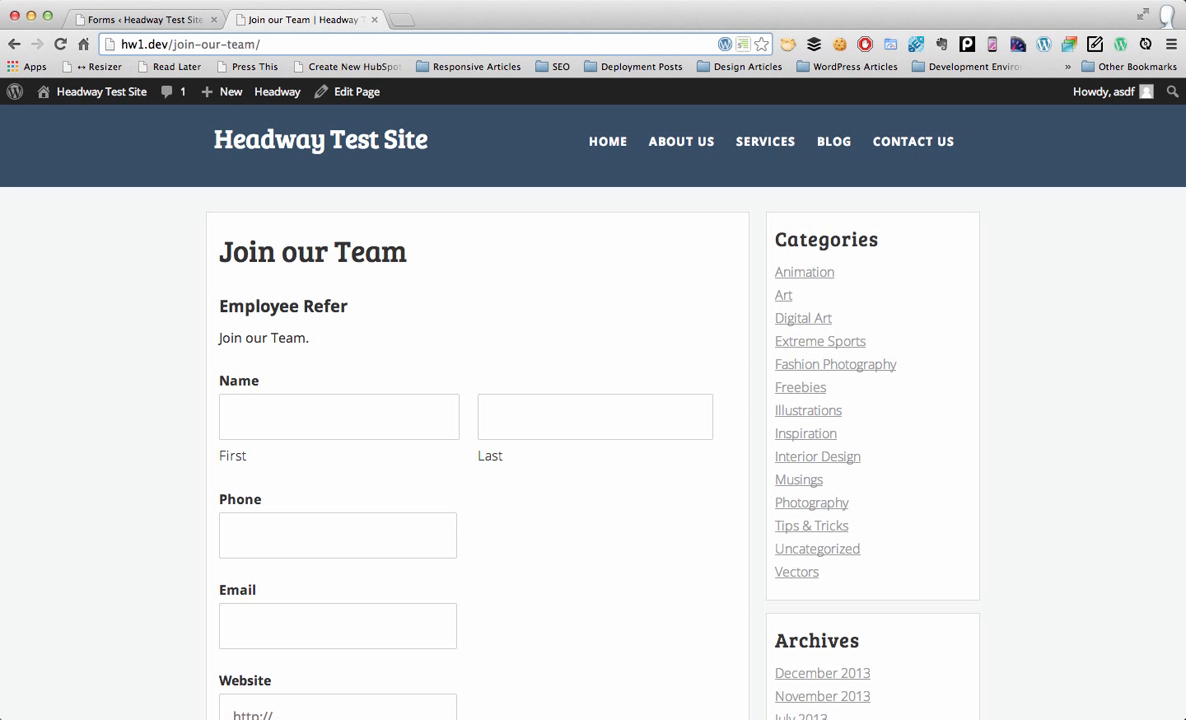
text(?employee-)
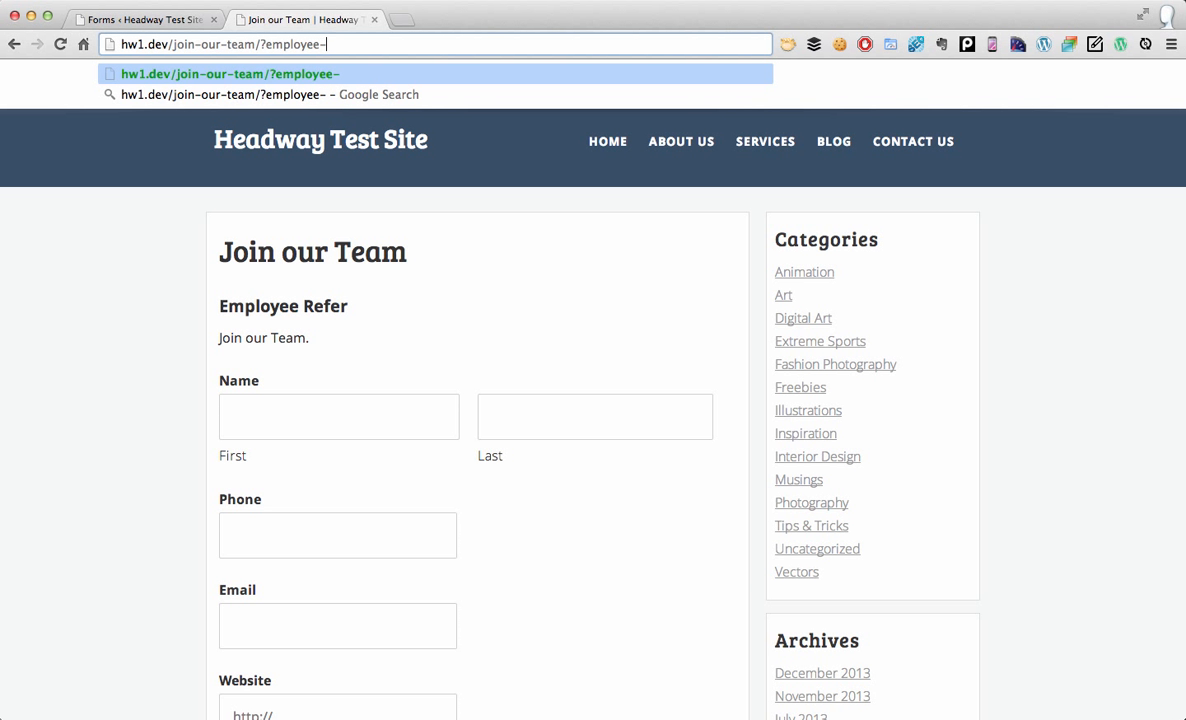
key(BackSpace)
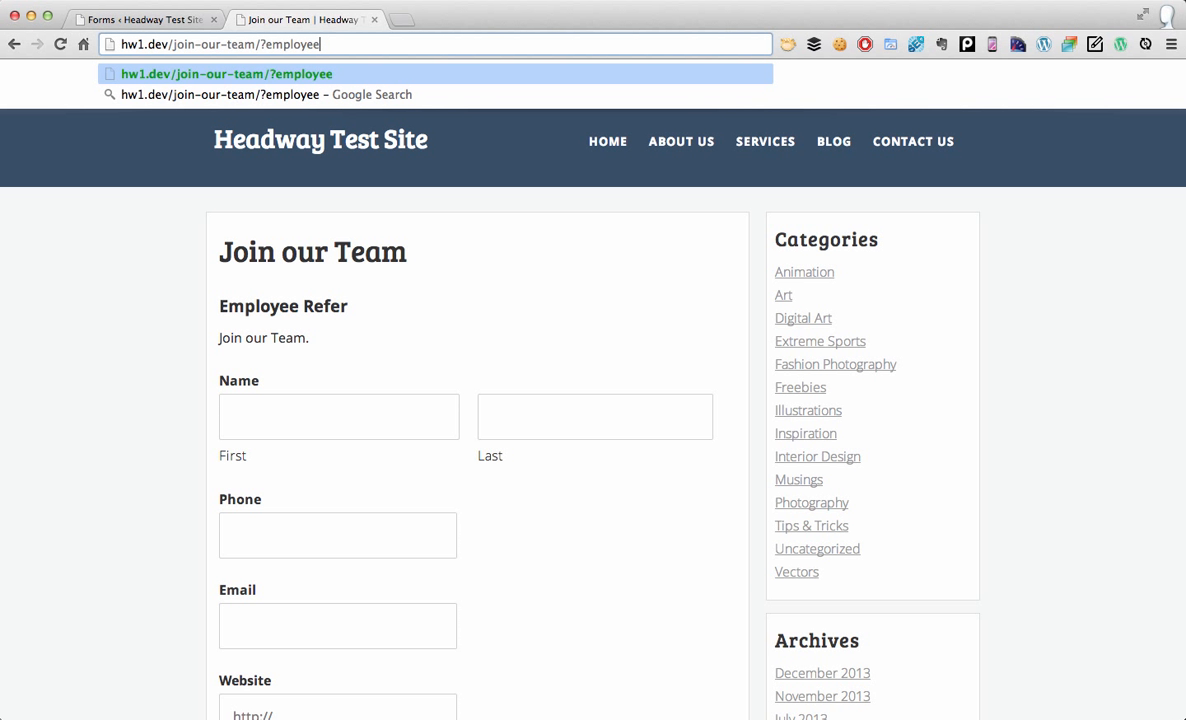
text(_refer)
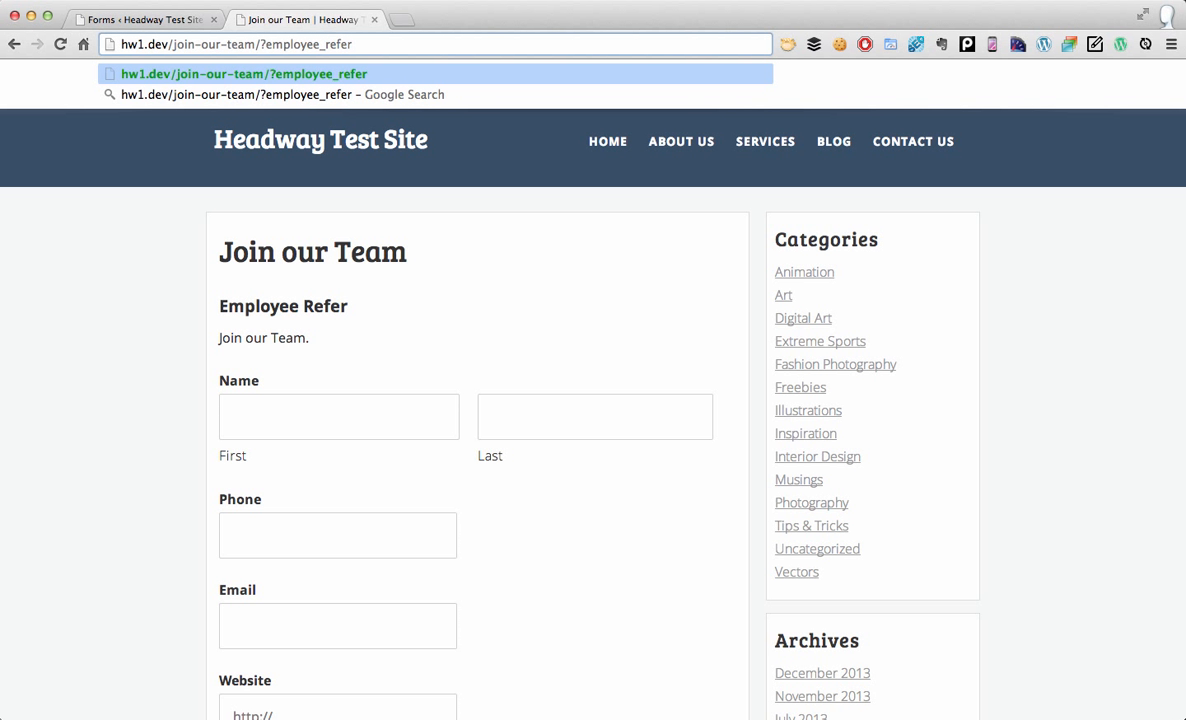
text(=)
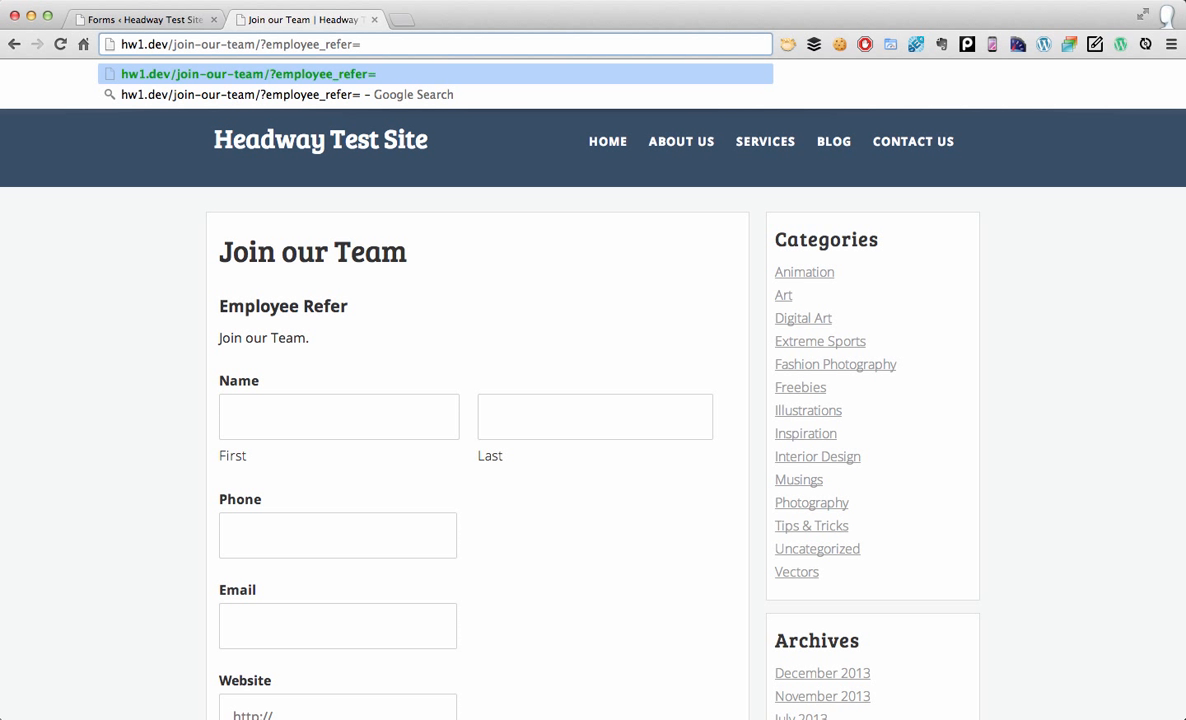
text(ajmorris)
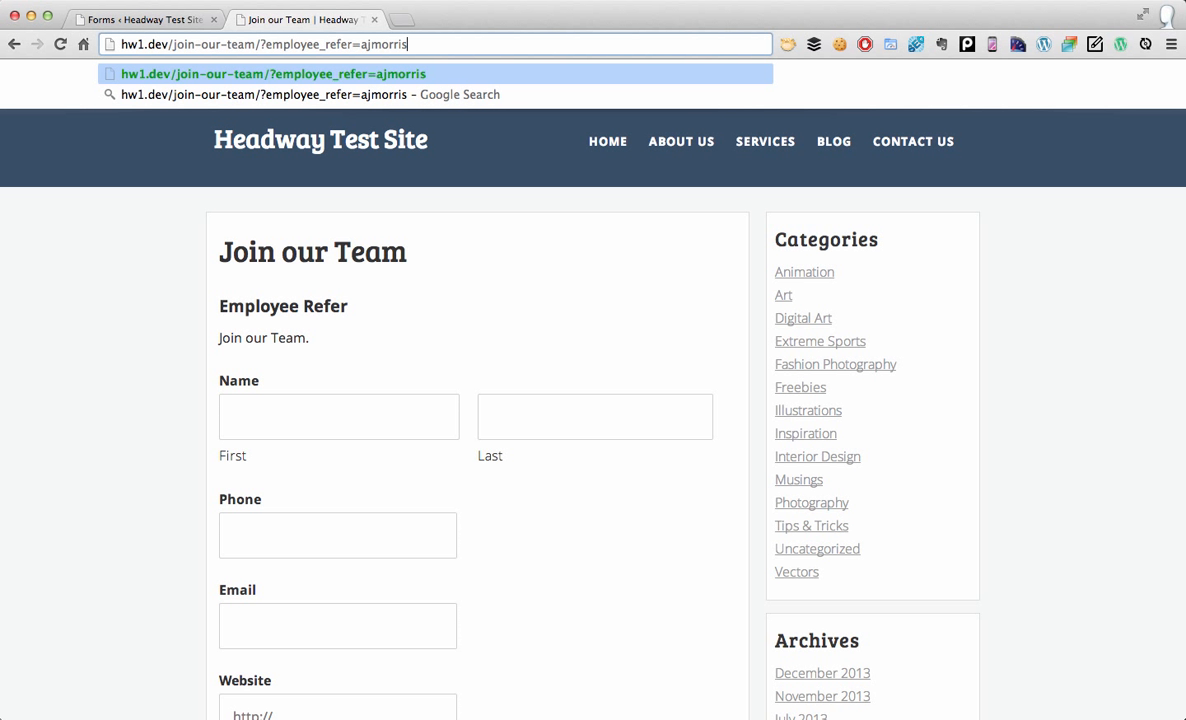
key(Return)
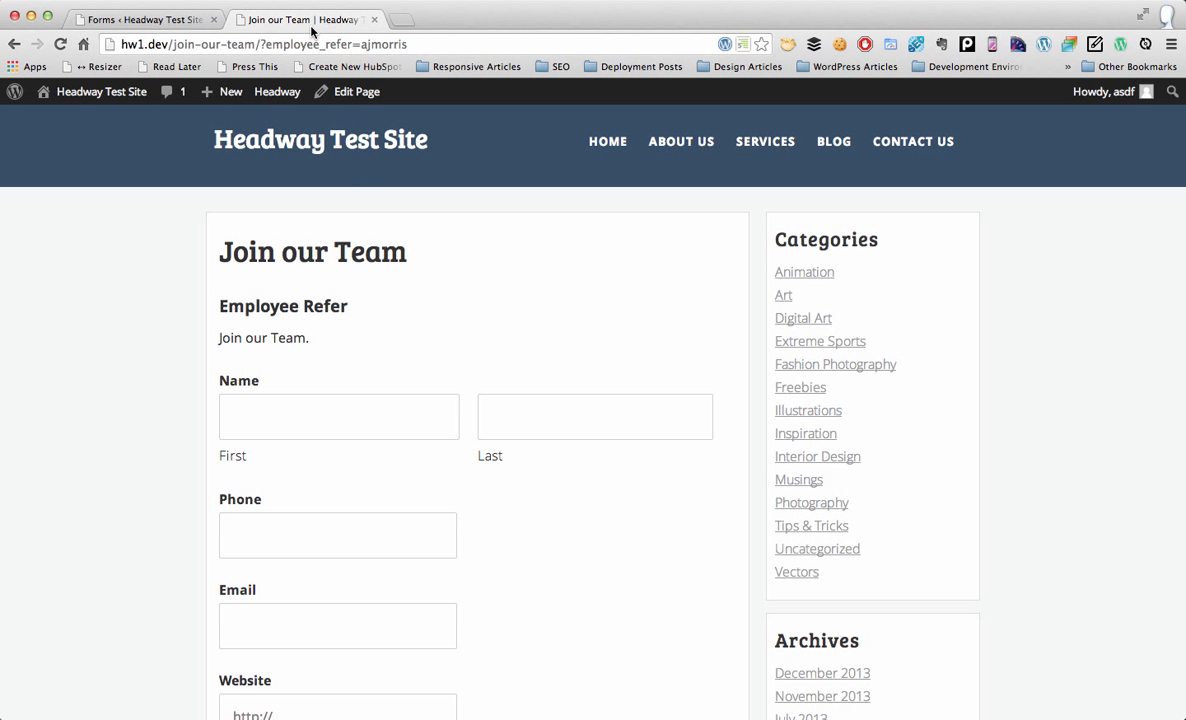
Step: Fill in the applicant's first and last name, phone, email and website, then submit
click(284, 424)
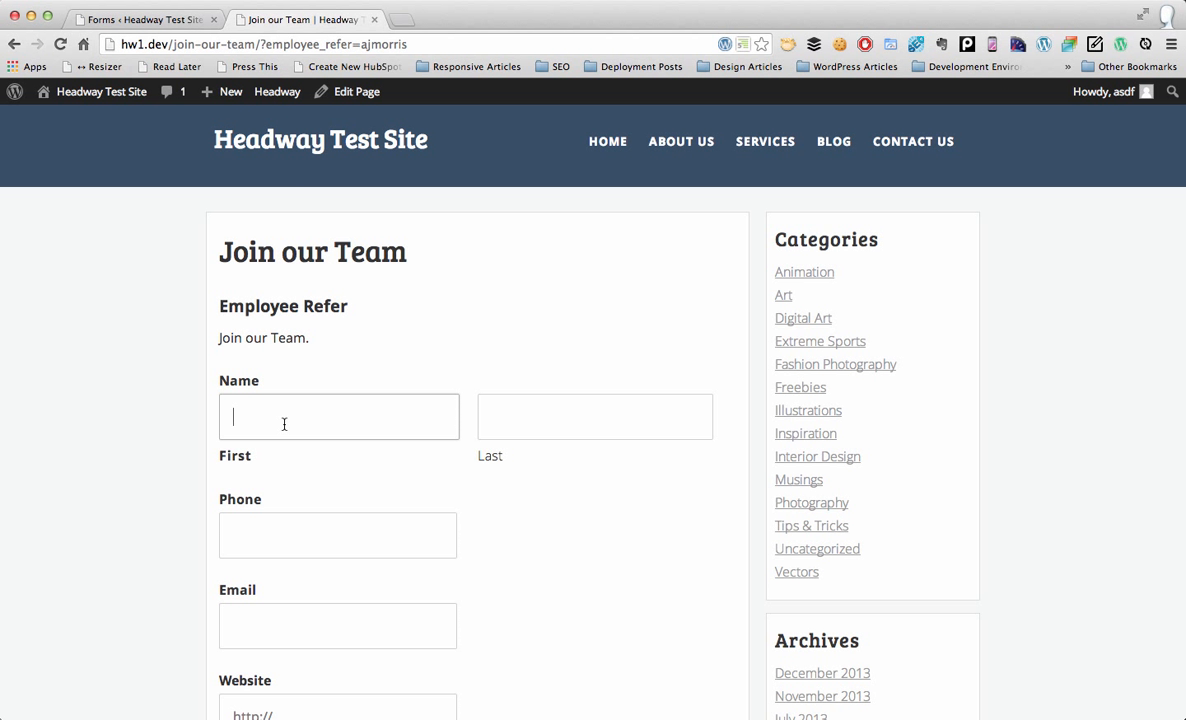
click(508, 405)
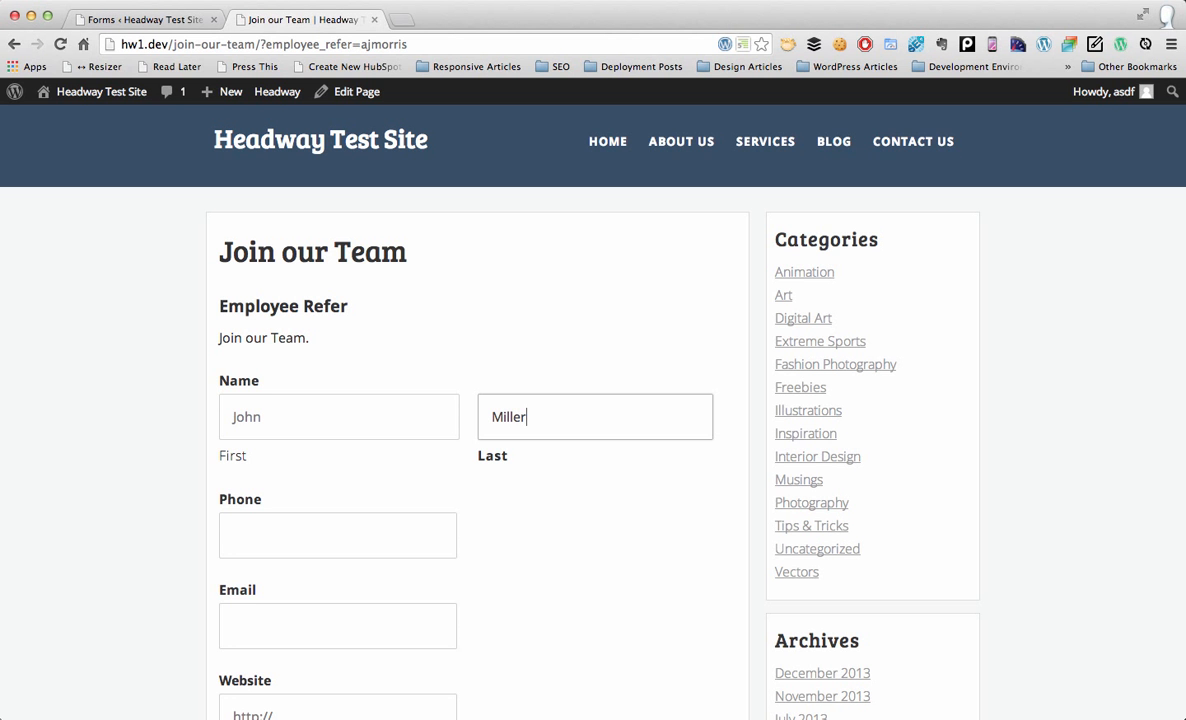
key(Tab)
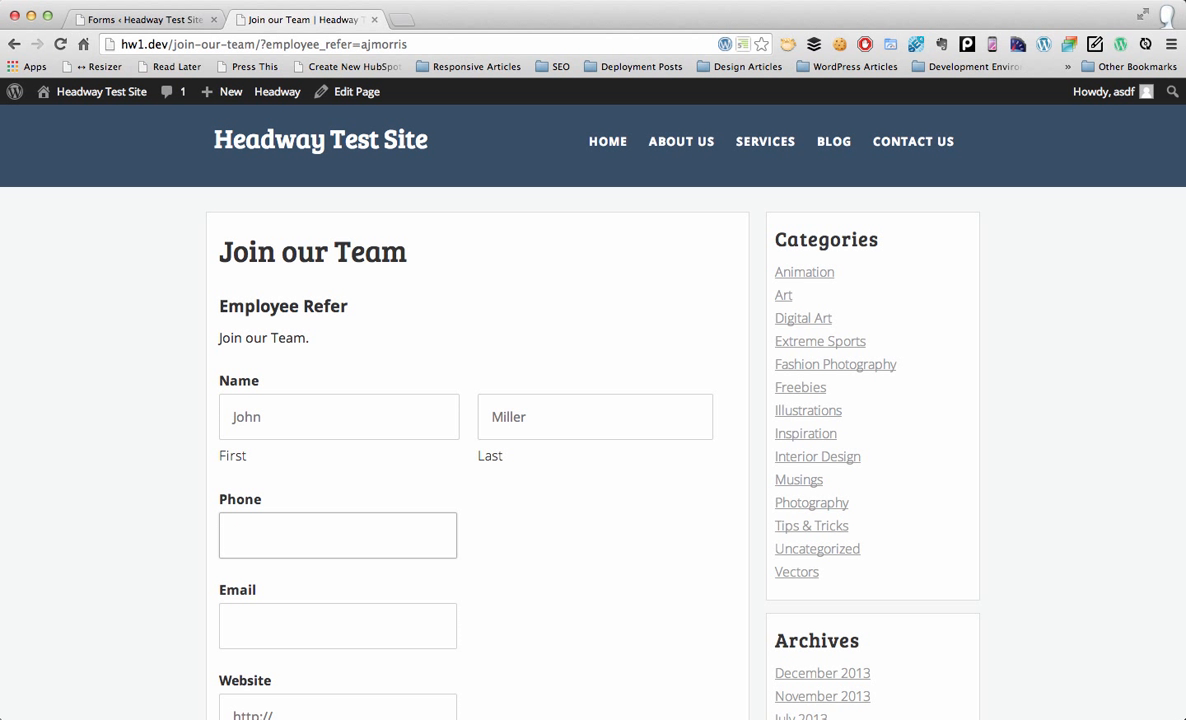
key(Tab)
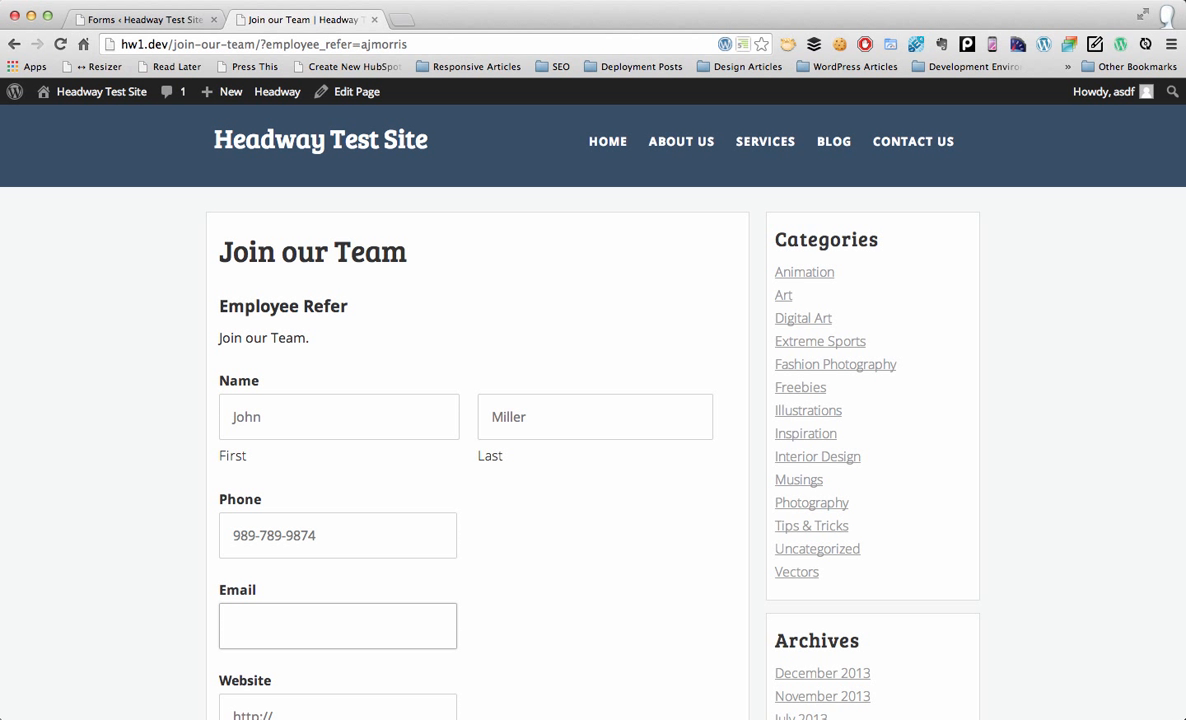
text(john@example.com)
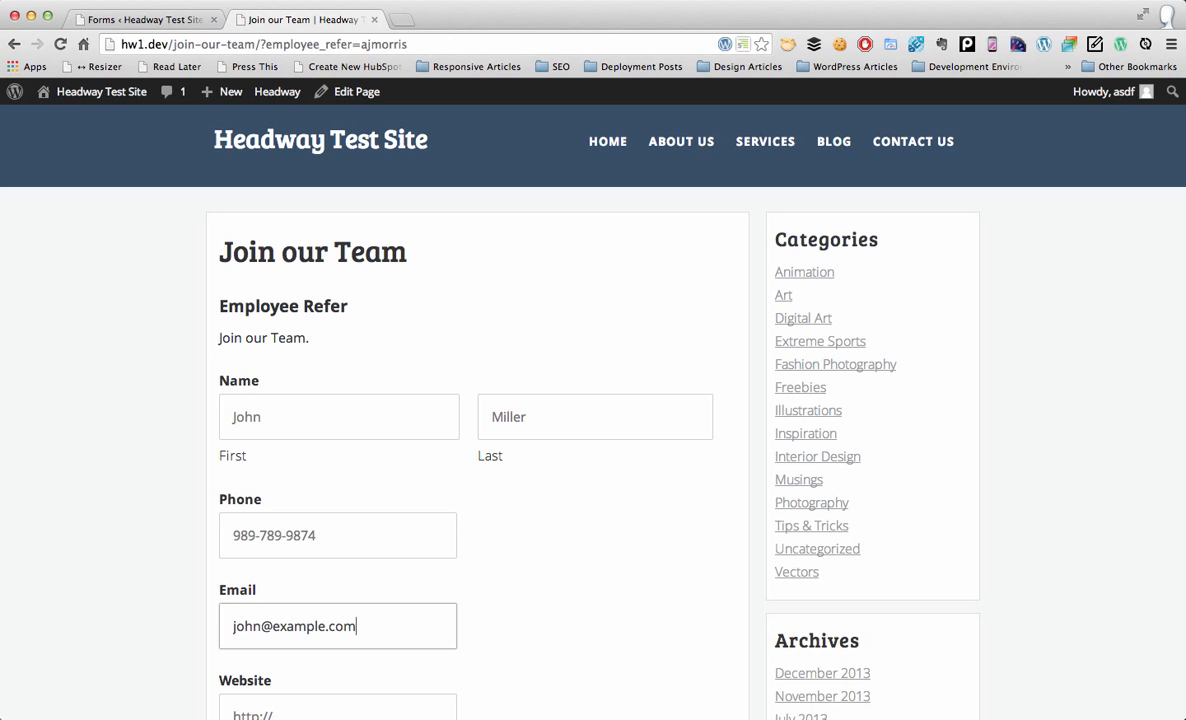
key(Tab)
text(john.)
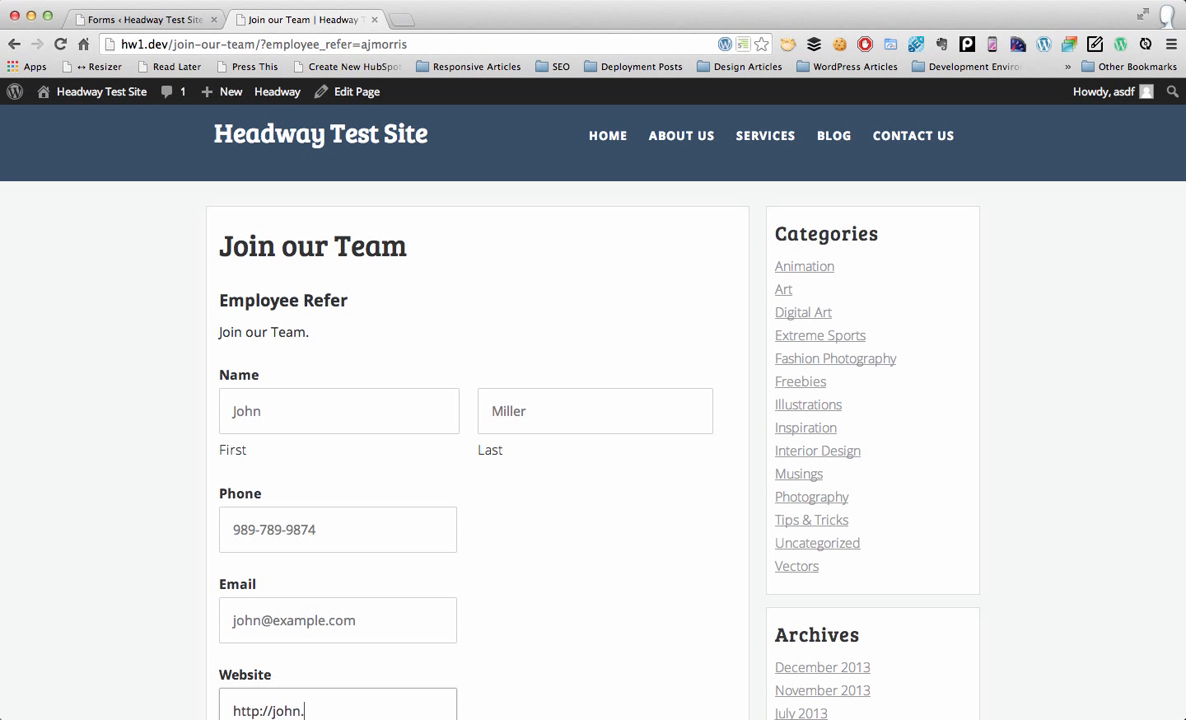
text(com)
scroll(511, 410, down, 5)
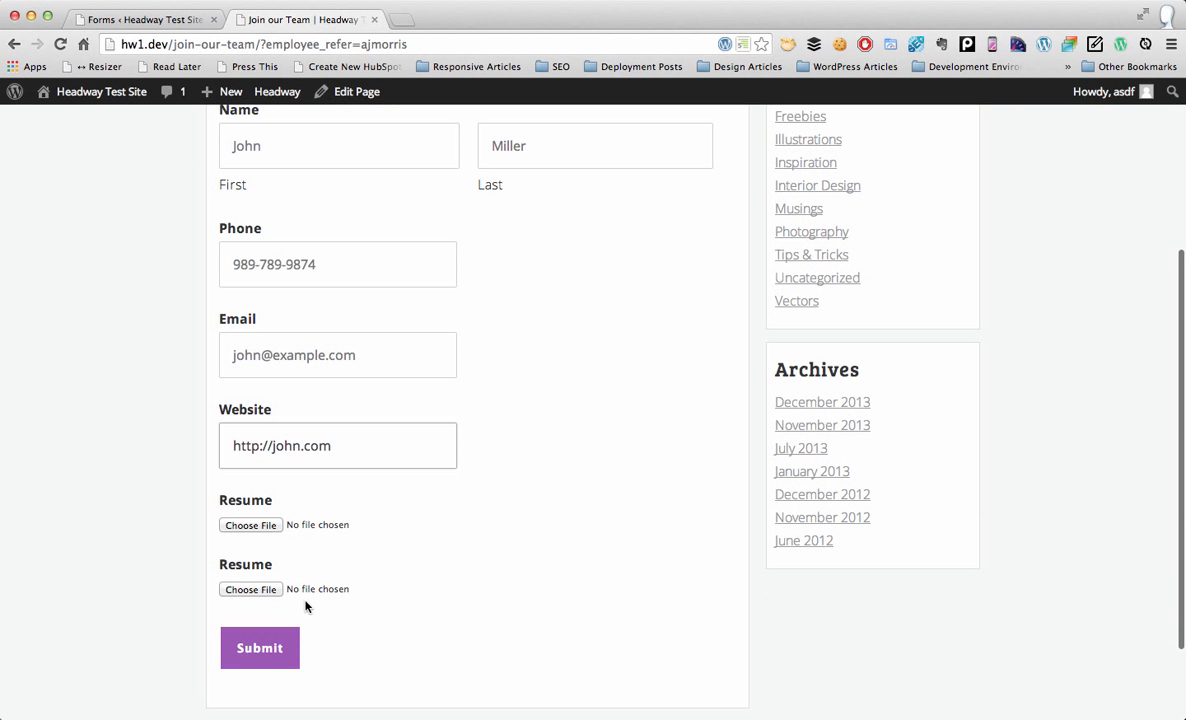
click(274, 646)
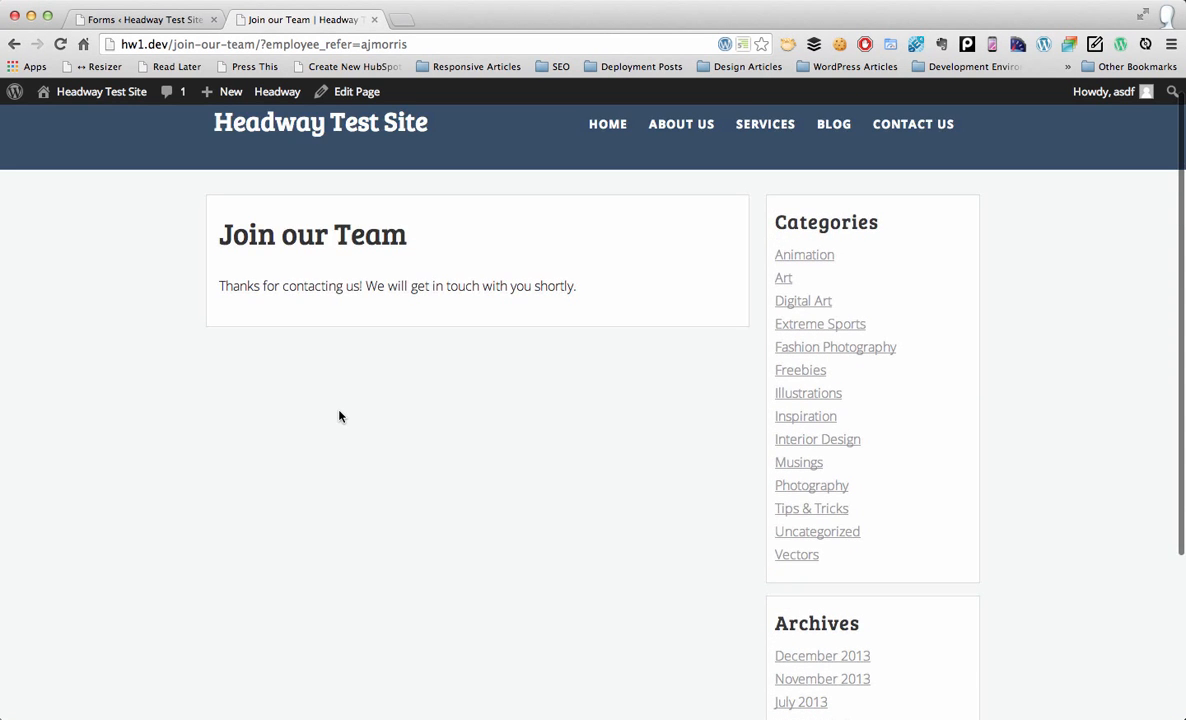
Step: Open the Employee Refer entries list and view the first applicant's entry for its Employee Referral value
click(160, 20)
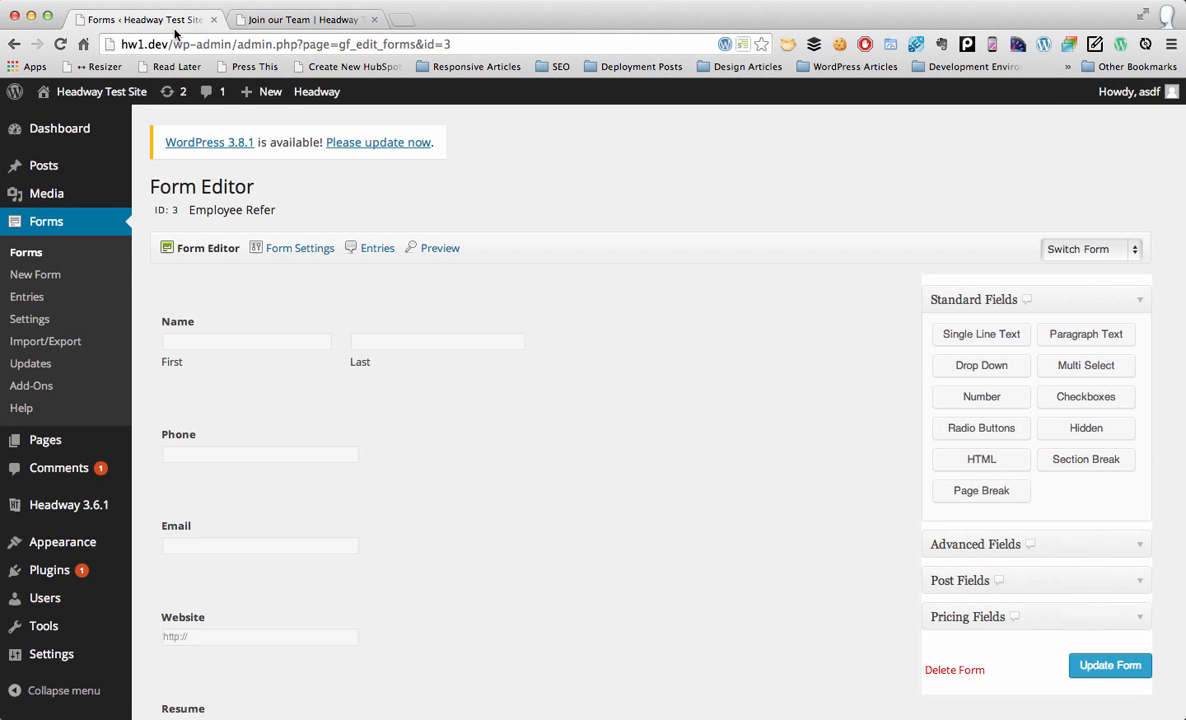
click(376, 249)
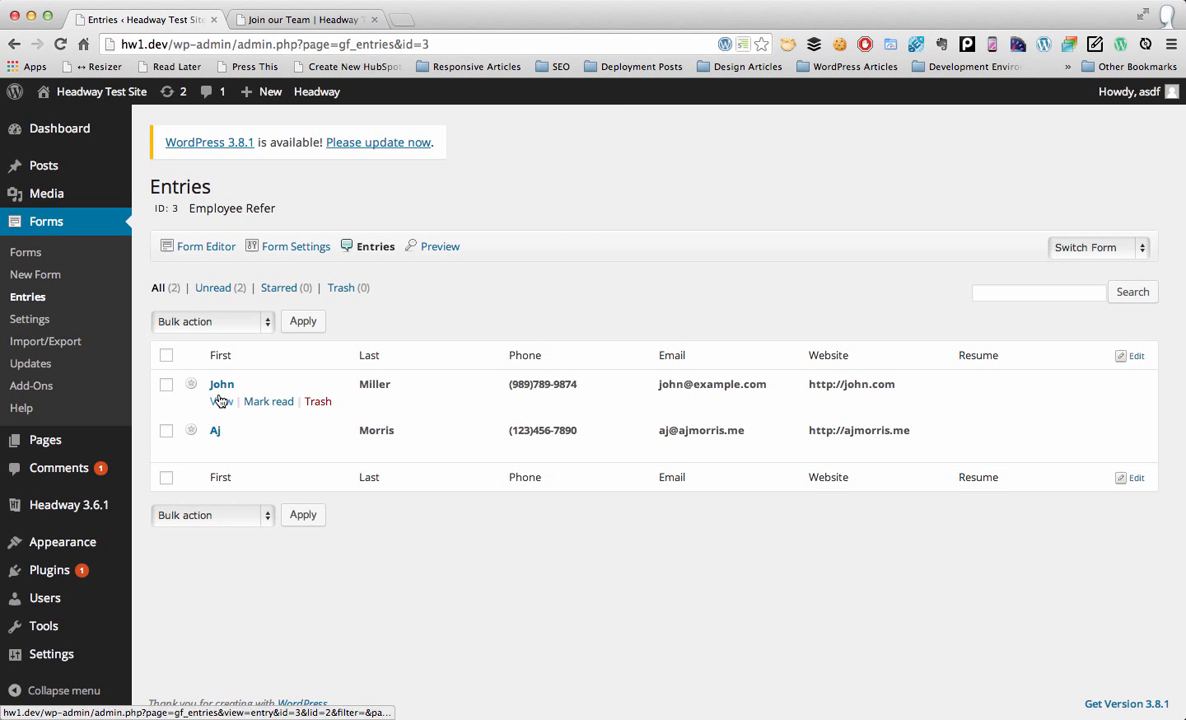
click(221, 402)
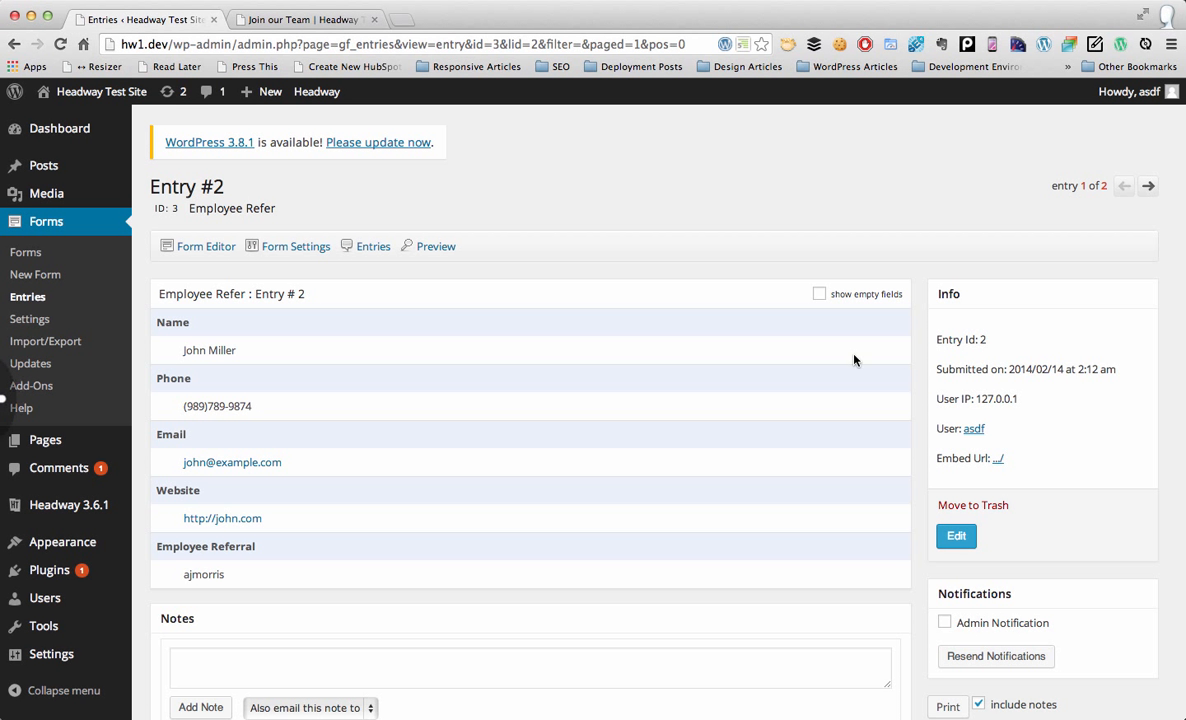
scroll(644, 409, left, 5)
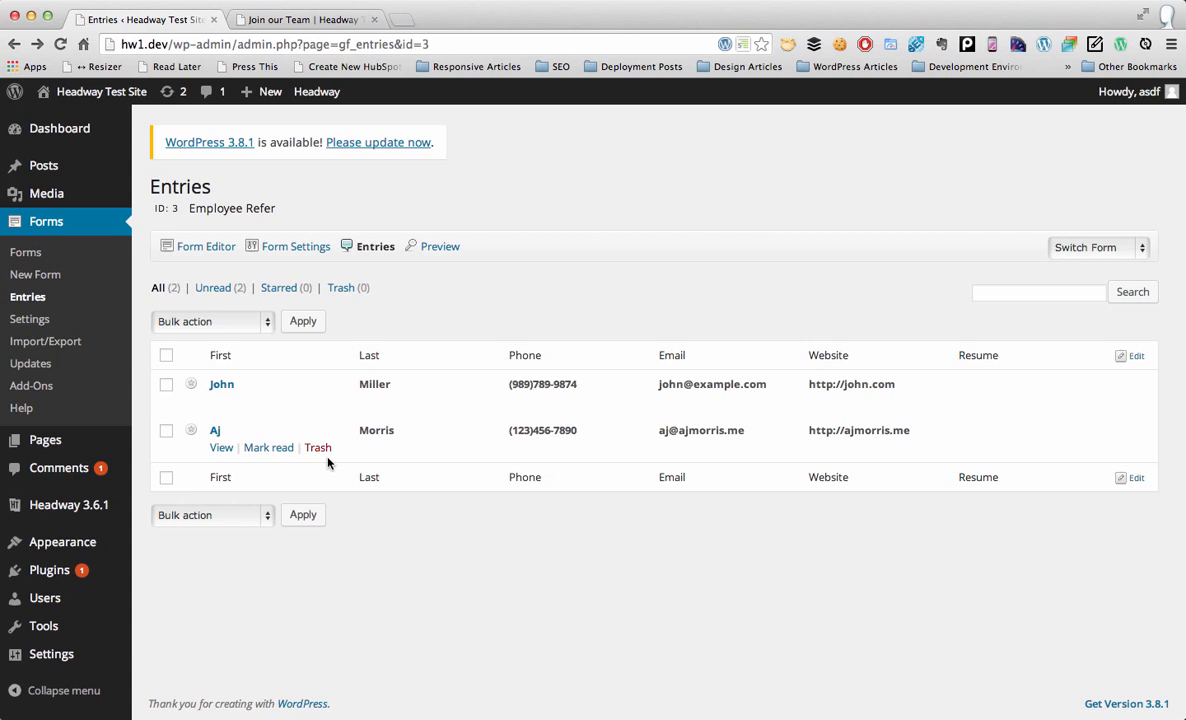
Step: Replace the Website and Resume table columns with Employee Referral and save the layout
click(1133, 357)
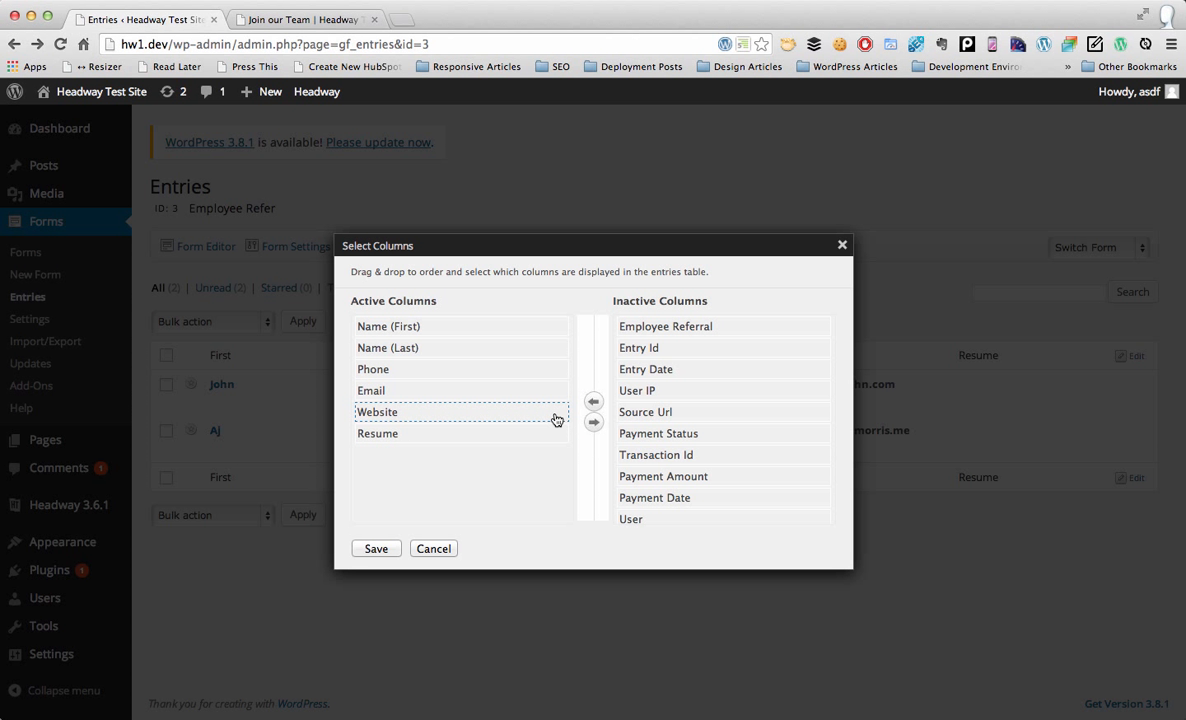
click(551, 416)
drag(520, 420, 762, 416)
click(529, 416)
drag(529, 416, 786, 421)
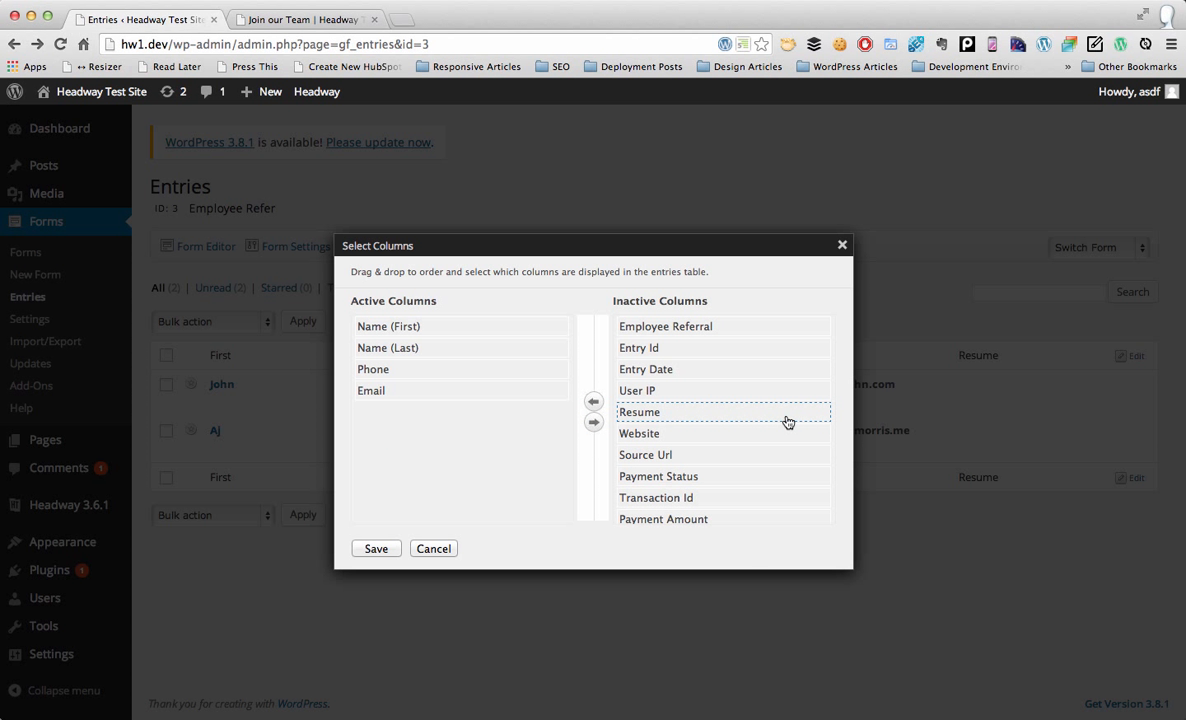
drag(723, 333, 471, 437)
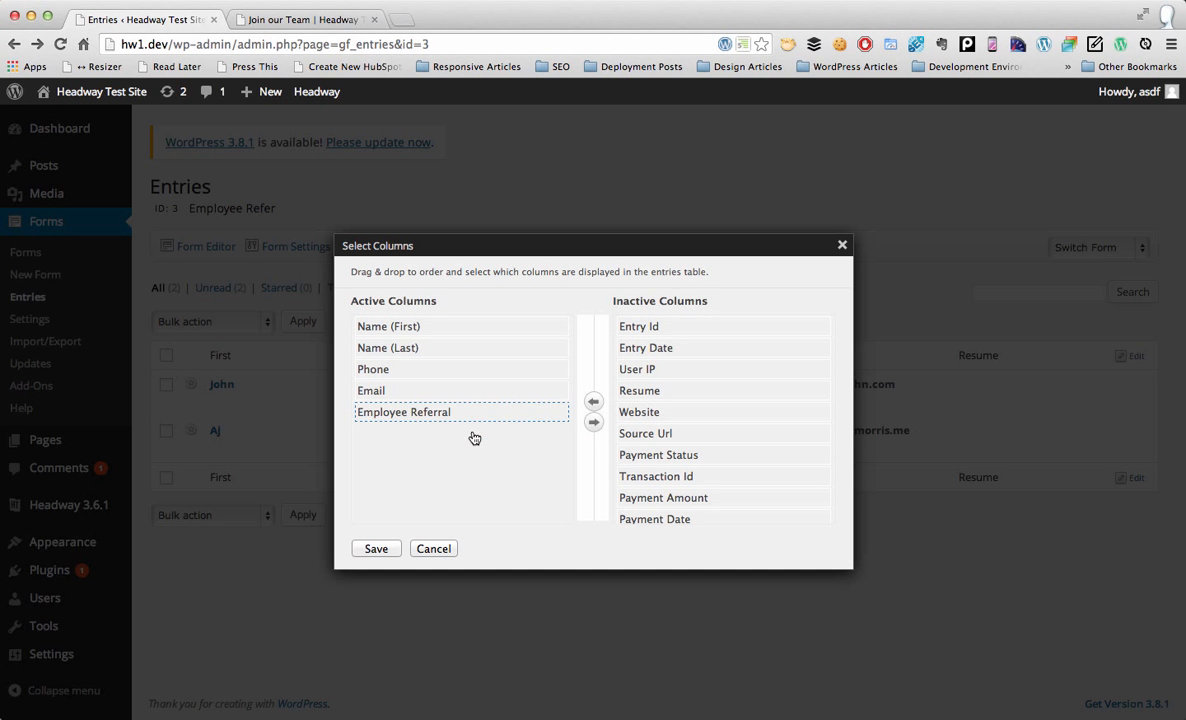
click(376, 550)
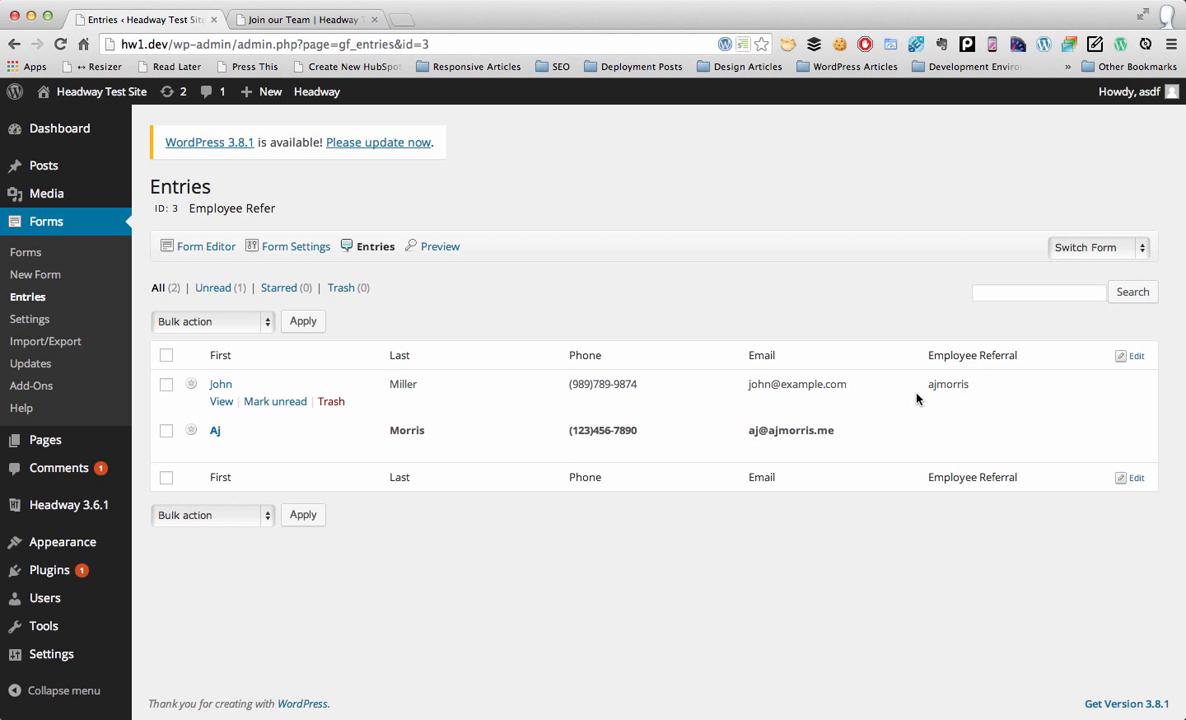
Step: Check the first applicant's referral value and open that entry to inspect Employee Referral
drag(924, 389, 1003, 385)
click(218, 403)
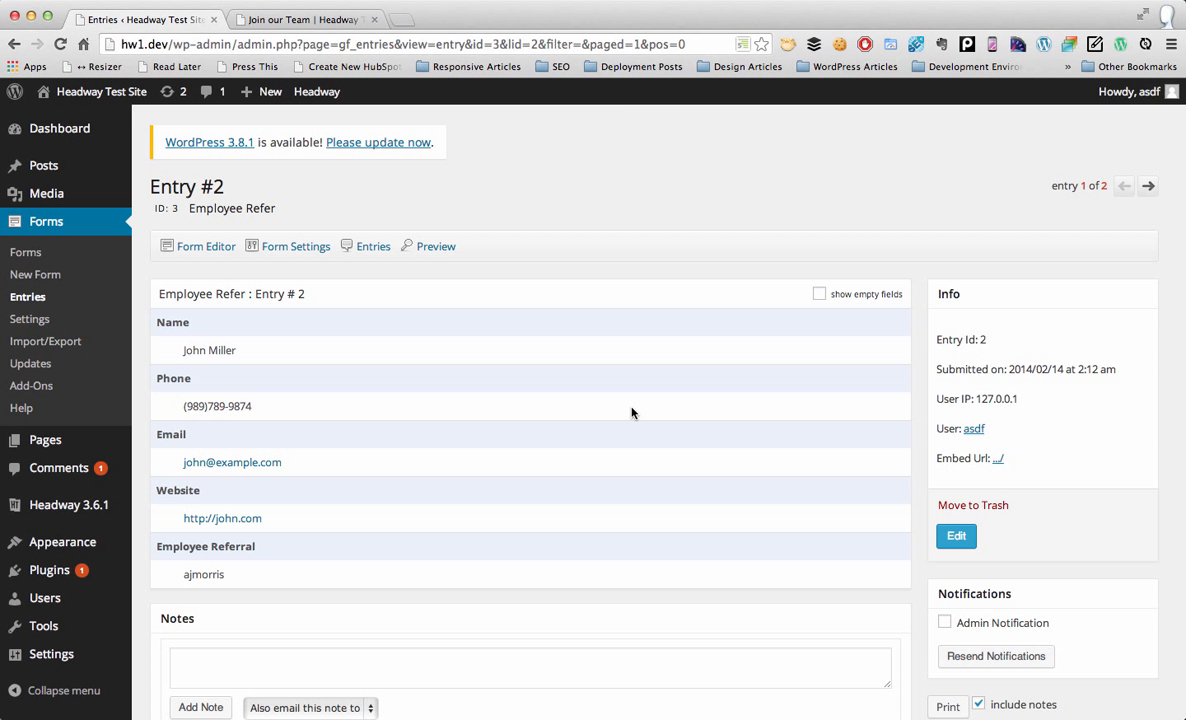
drag(243, 591, 157, 545)
click(297, 536)
Step: Reload Join our Team with employee_refer set to headwaytestsite in the address
click(263, 22)
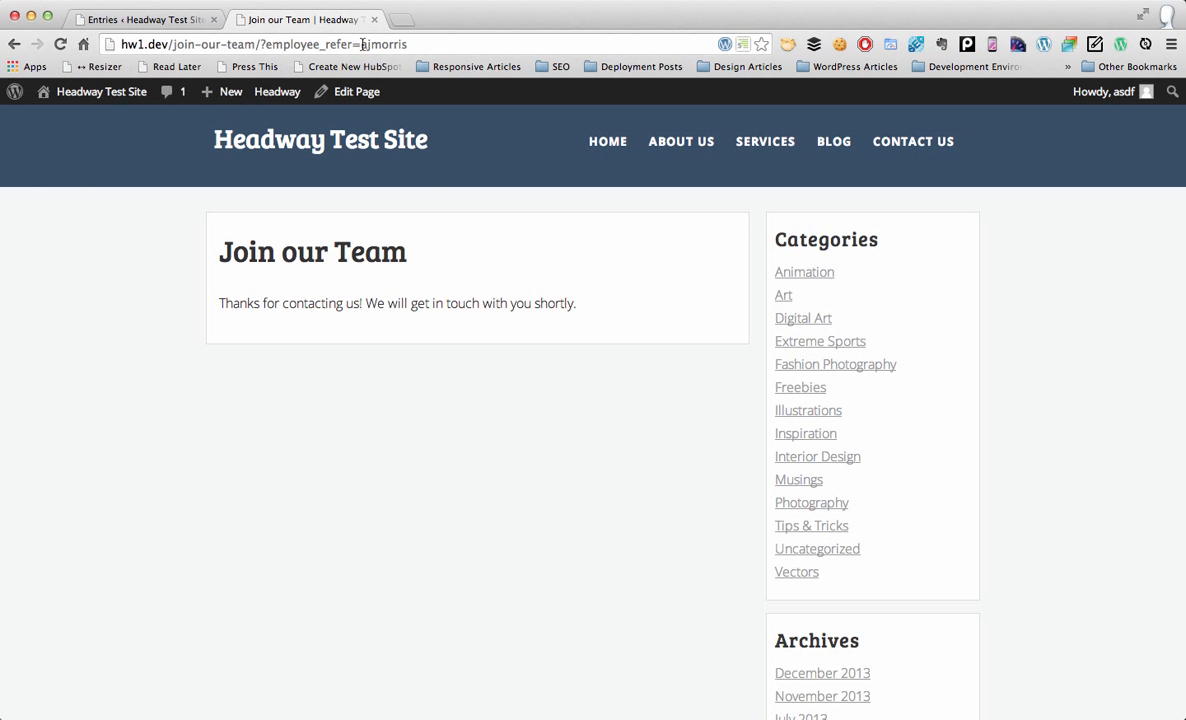
drag(363, 44, 430, 44)
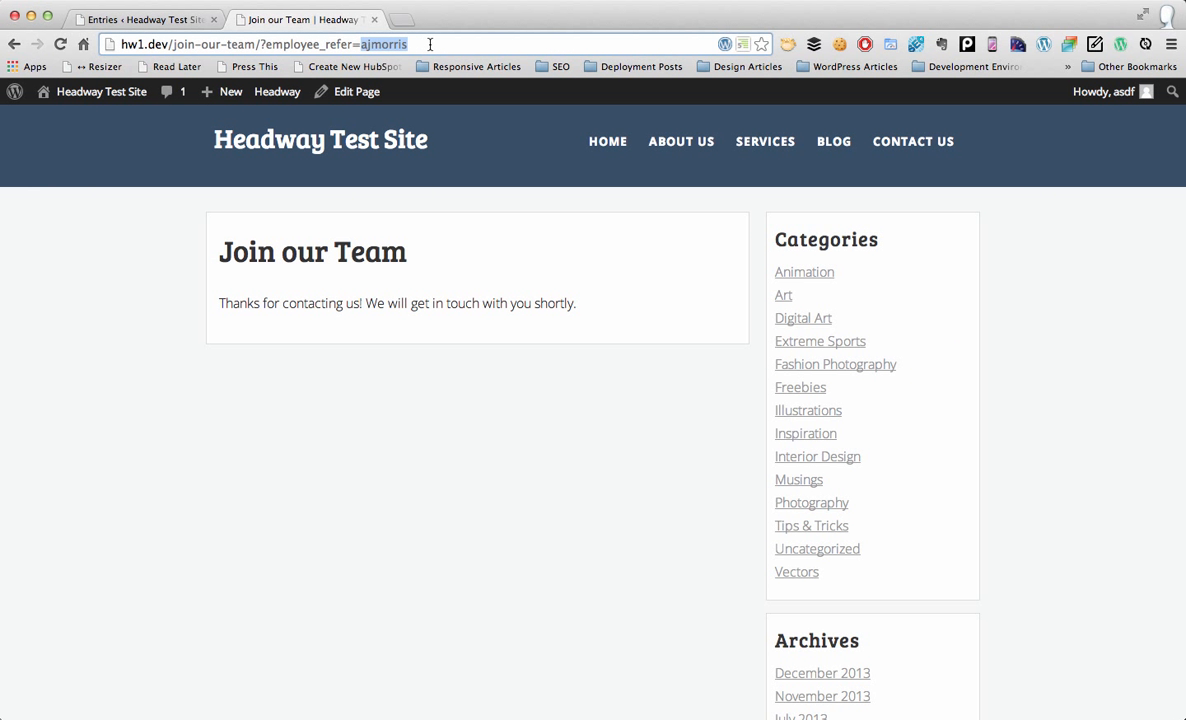
text(headwaytes)
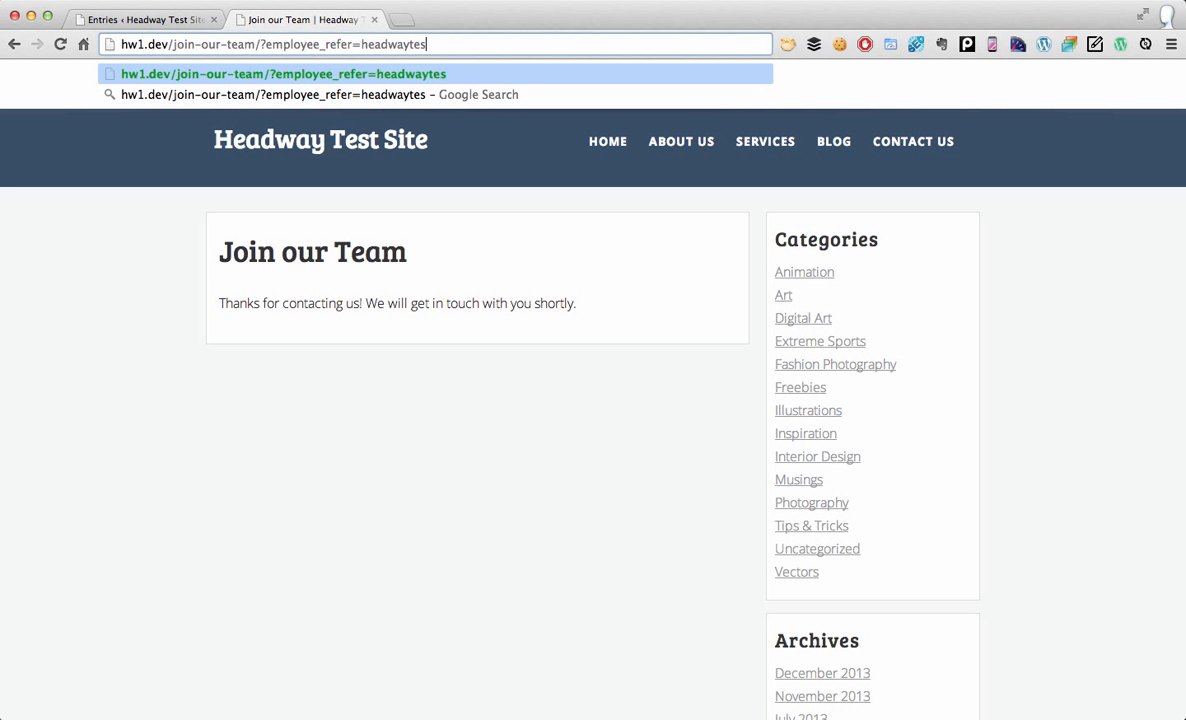
text(tsite)
key(Return)
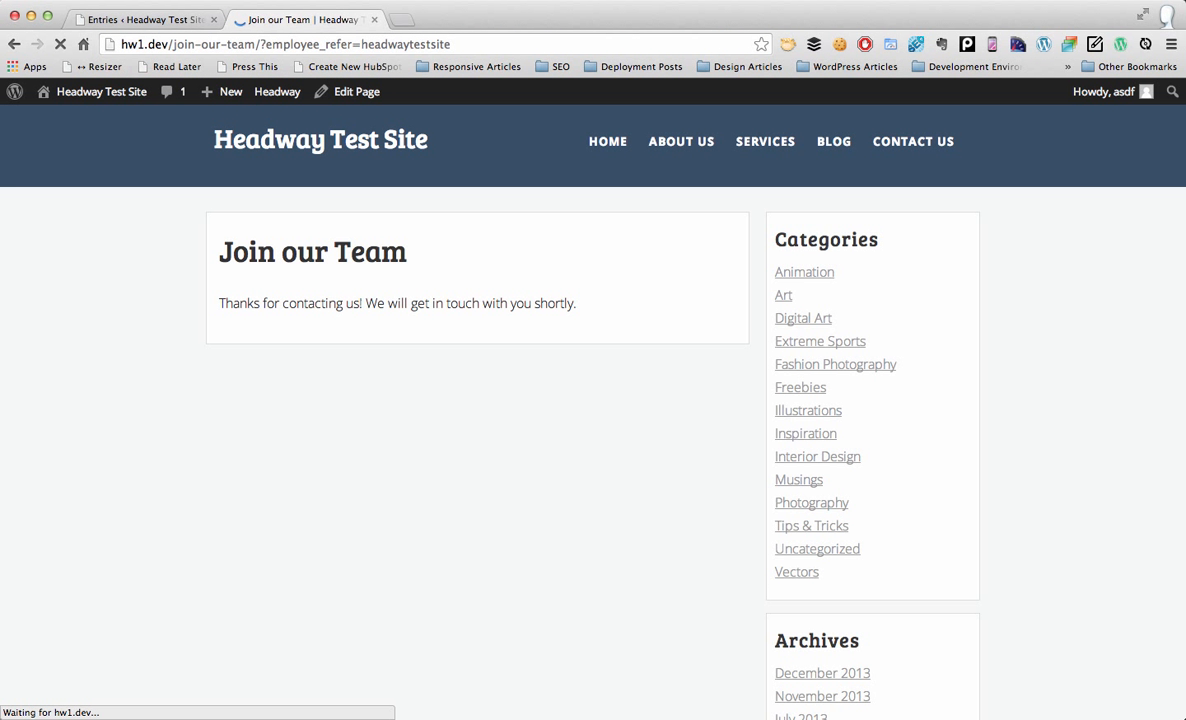
Step: Fill in the applicant's first and last name, phone and email, then submit the application
click(331, 418)
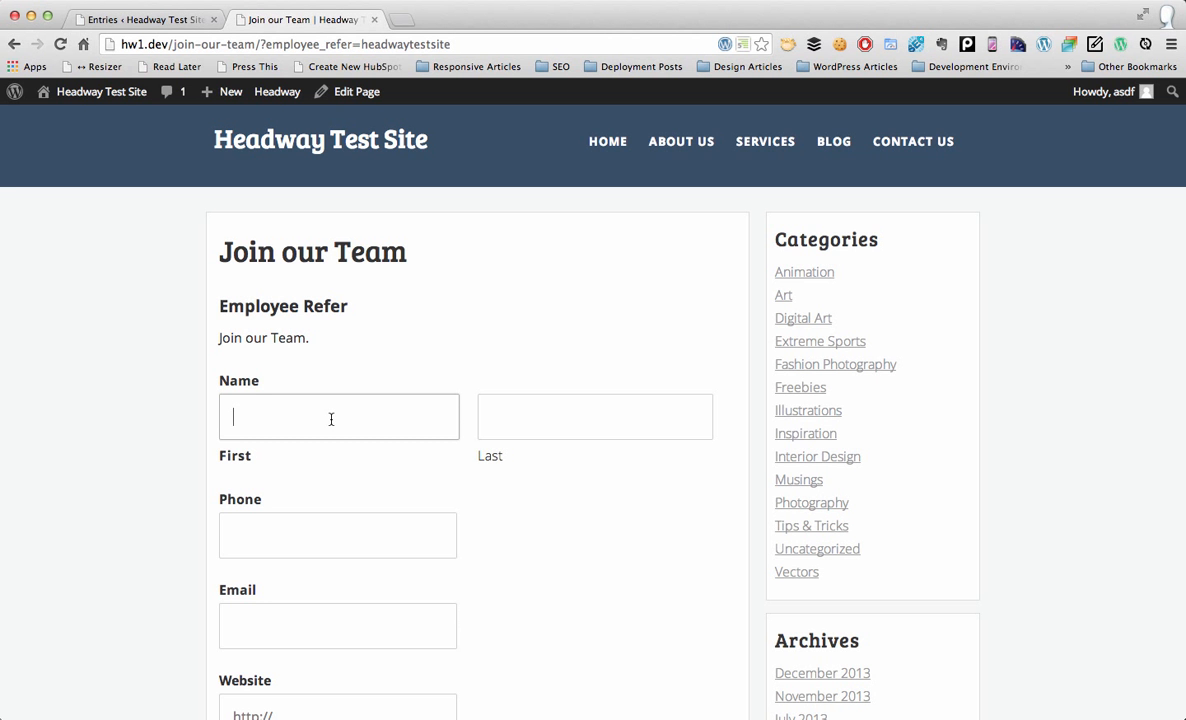
click(507, 419)
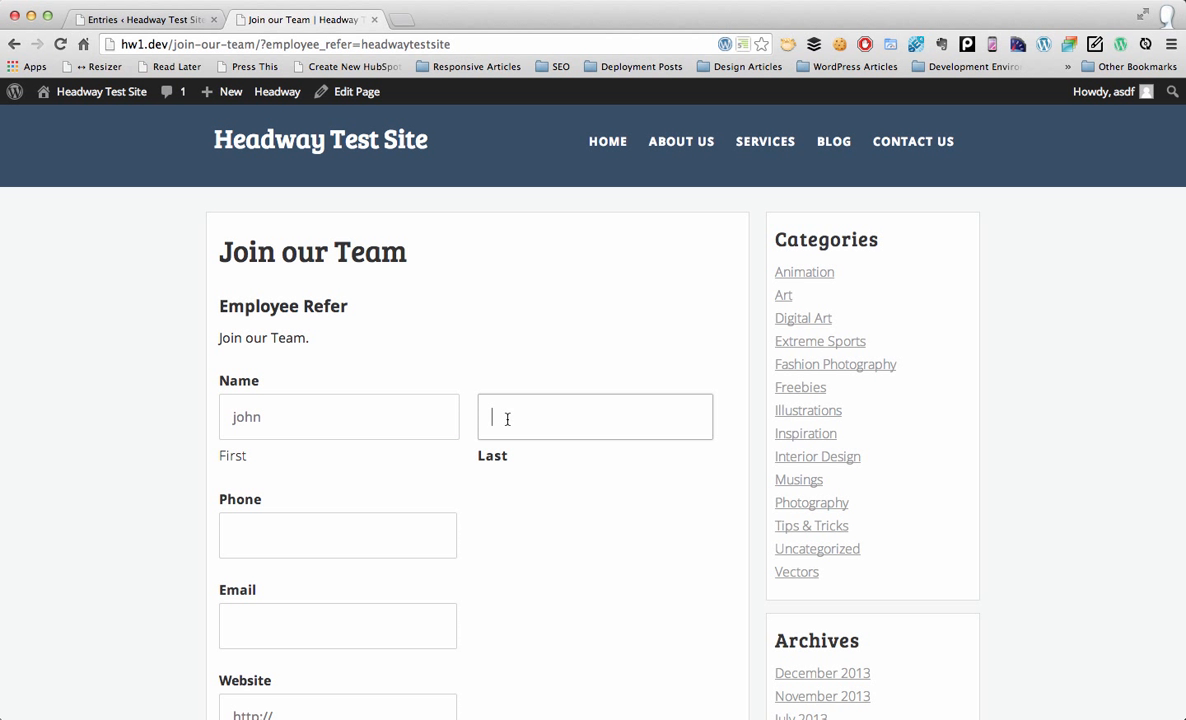
text(turh)
key(super+a)
key(Tab)
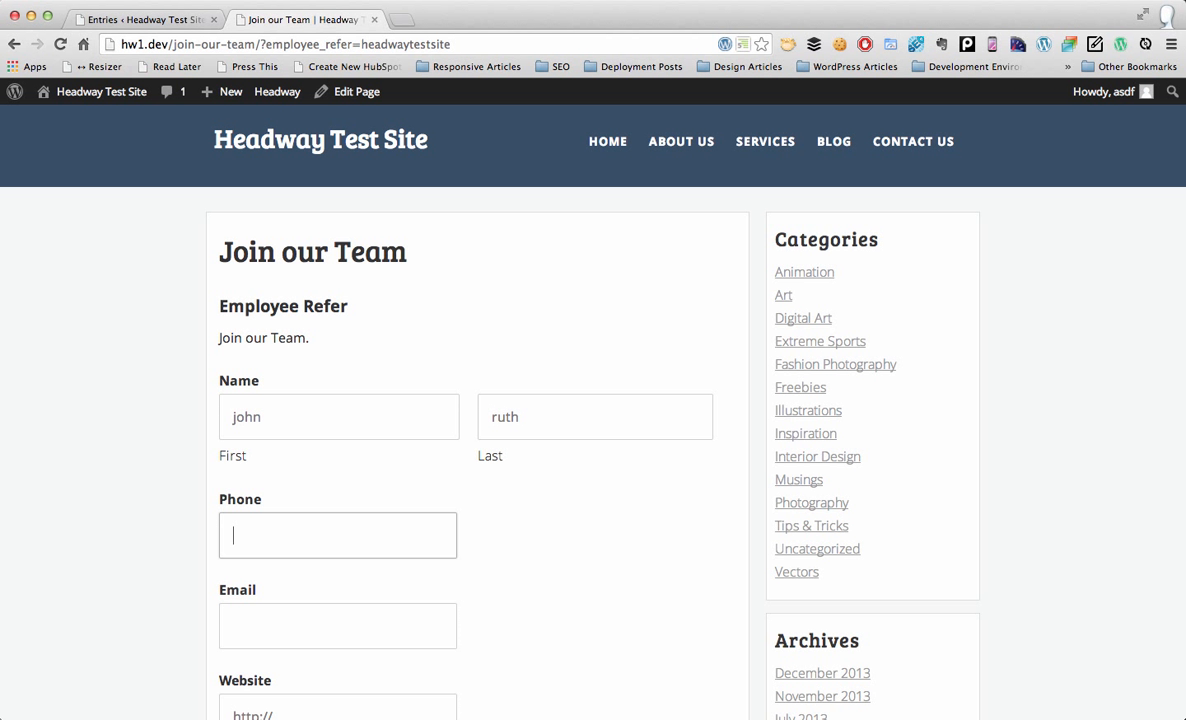
text(123-355-4444)
key(Tab)
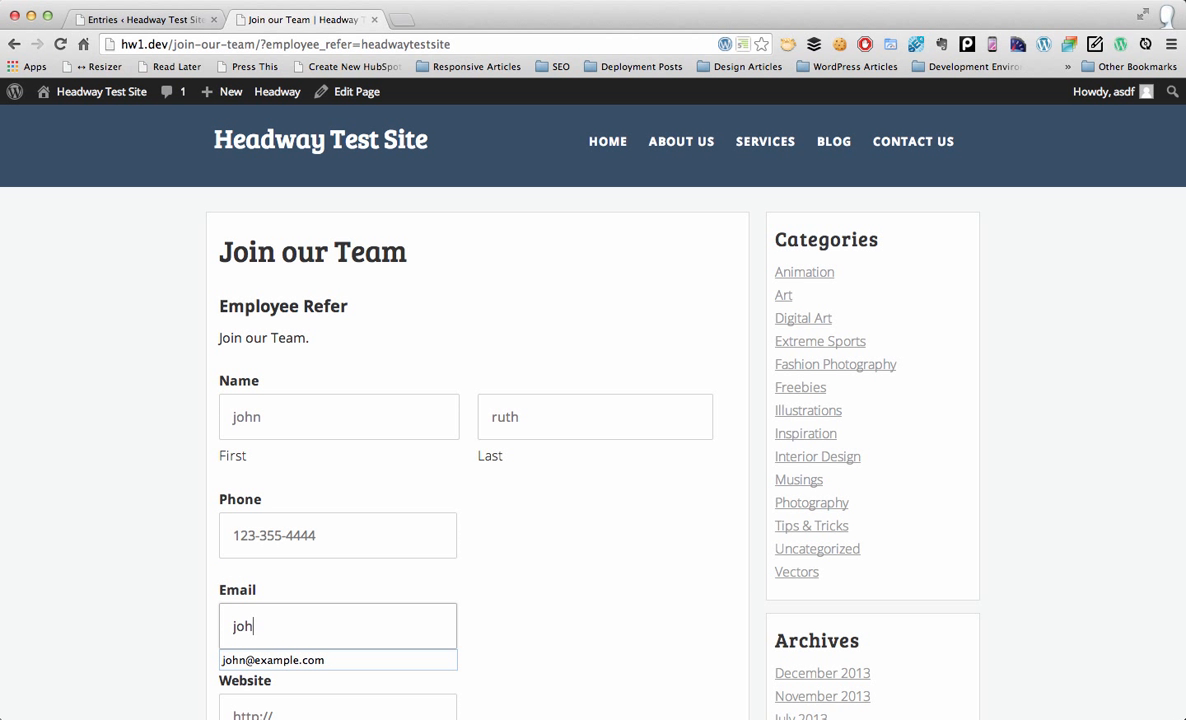
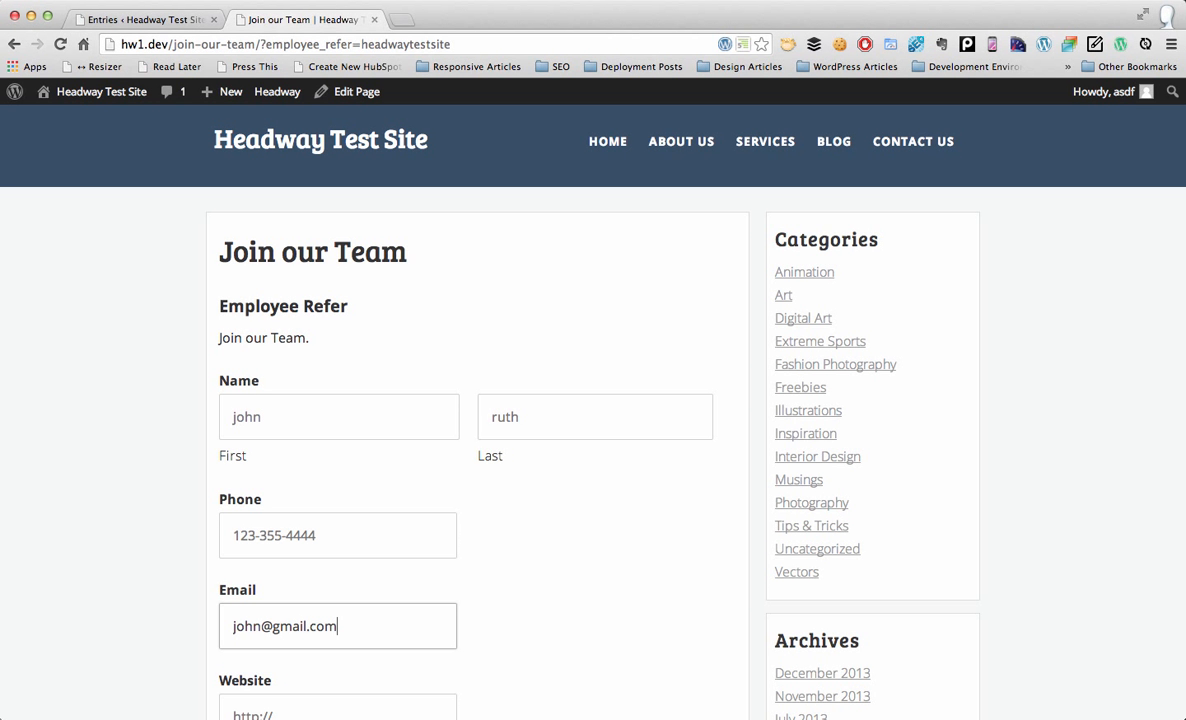
scroll(473, 534, down, 5)
click(289, 565)
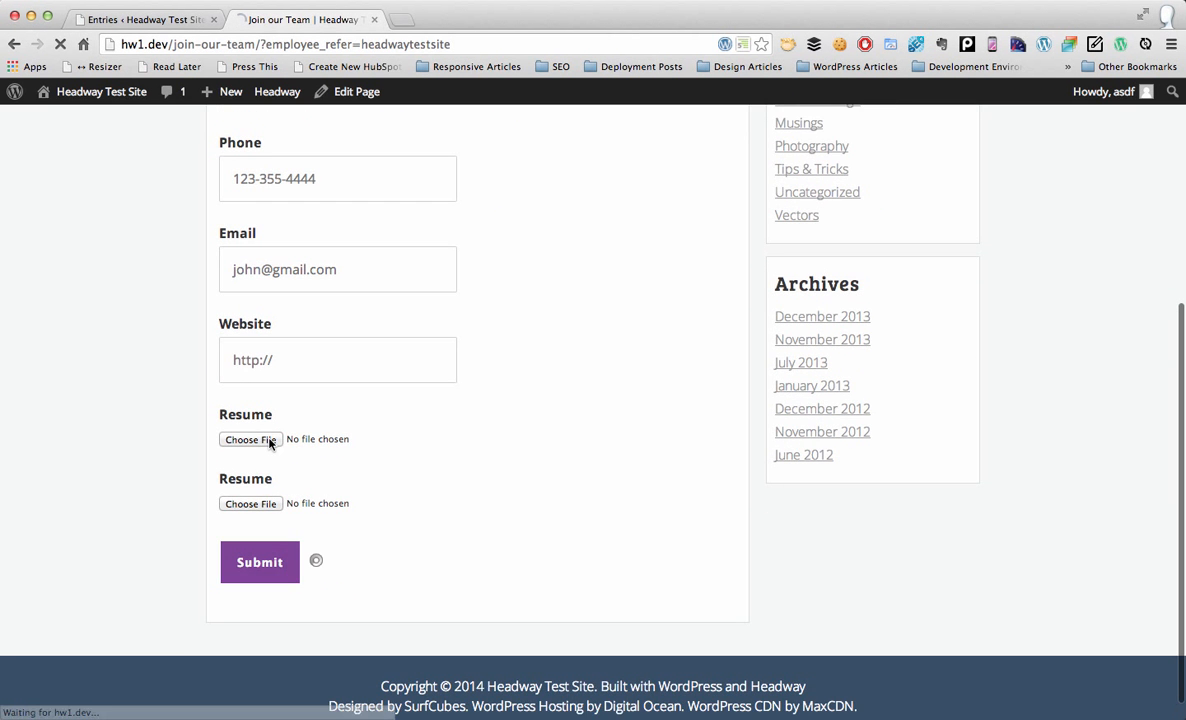
click(179, 24)
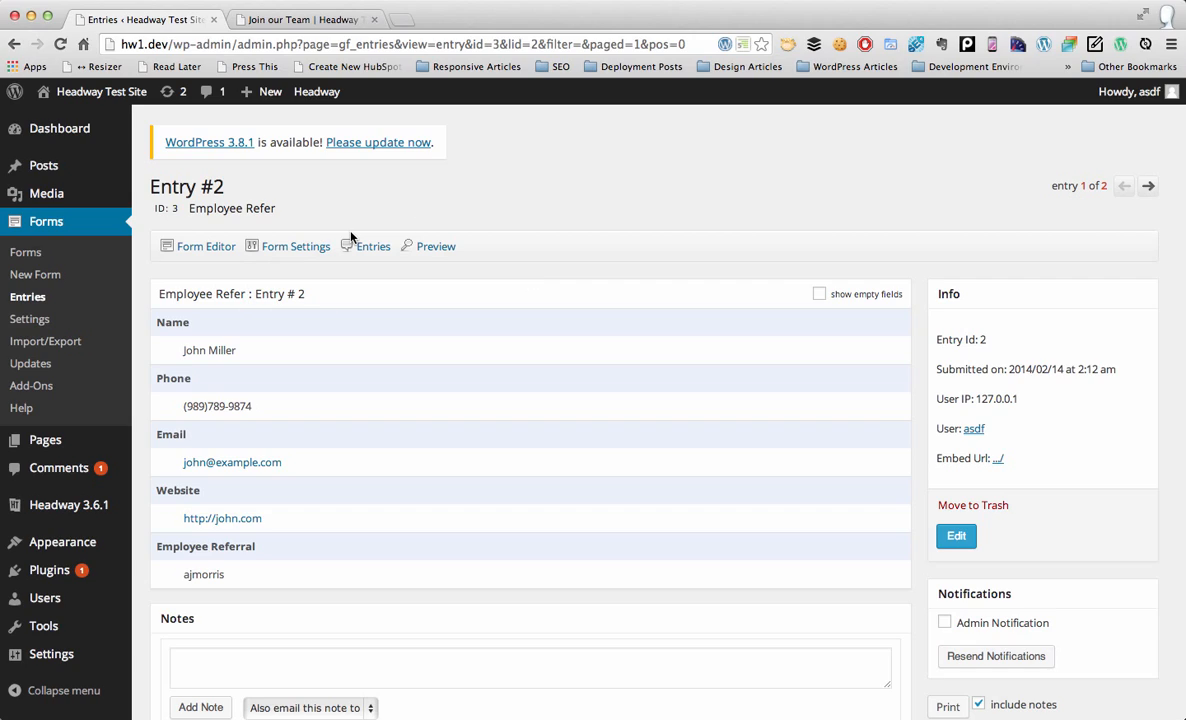
Step: Reload the entries list without resubmitting and highlight the new headwaytestsite referral value
scroll(453, 203, left, 5)
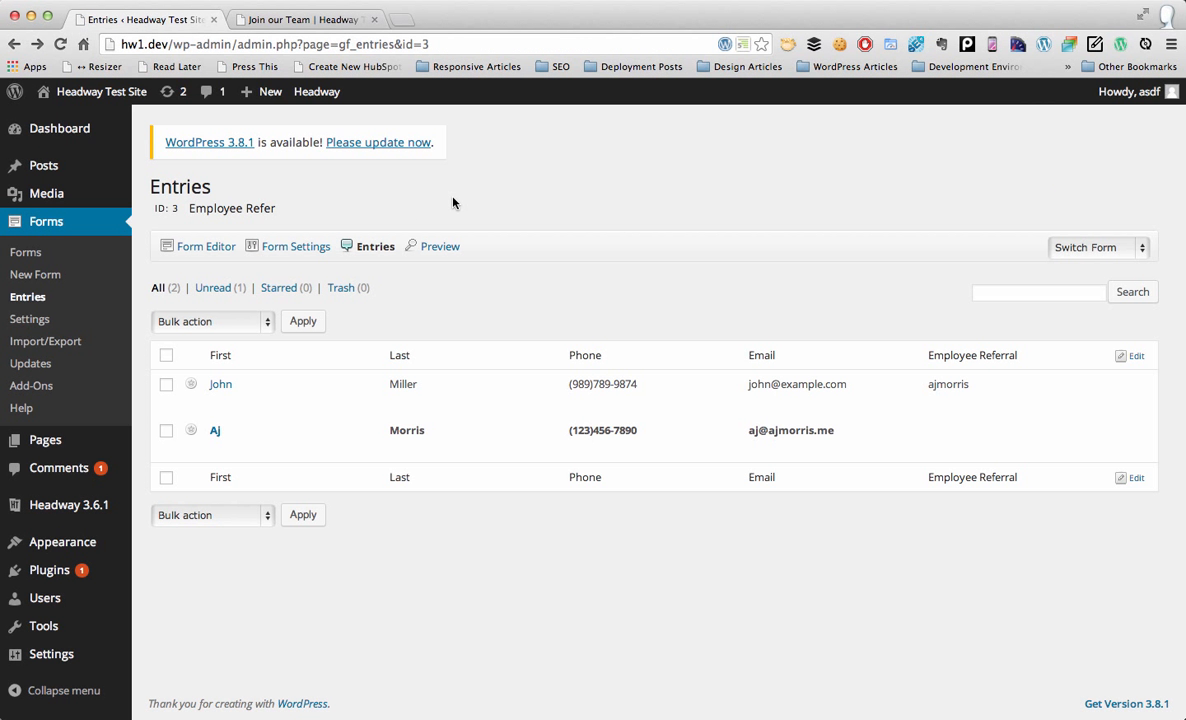
key(super+r)
click(676, 188)
click(530, 45)
key(Return)
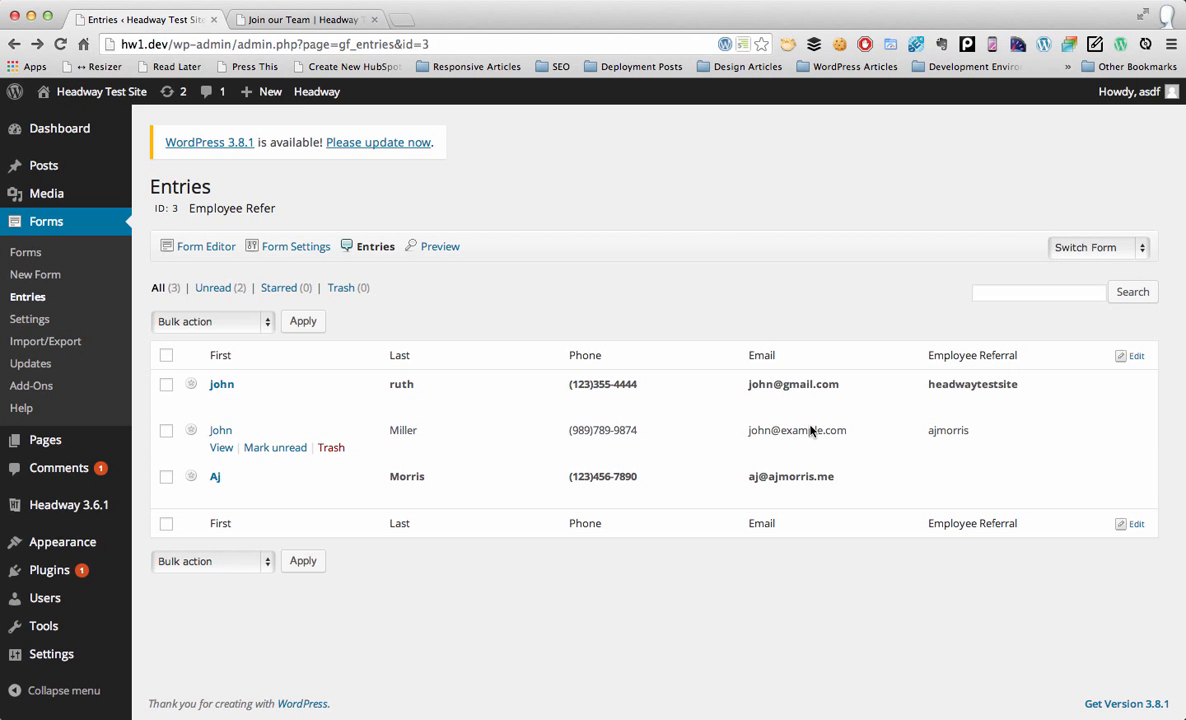
drag(924, 390, 1041, 386)
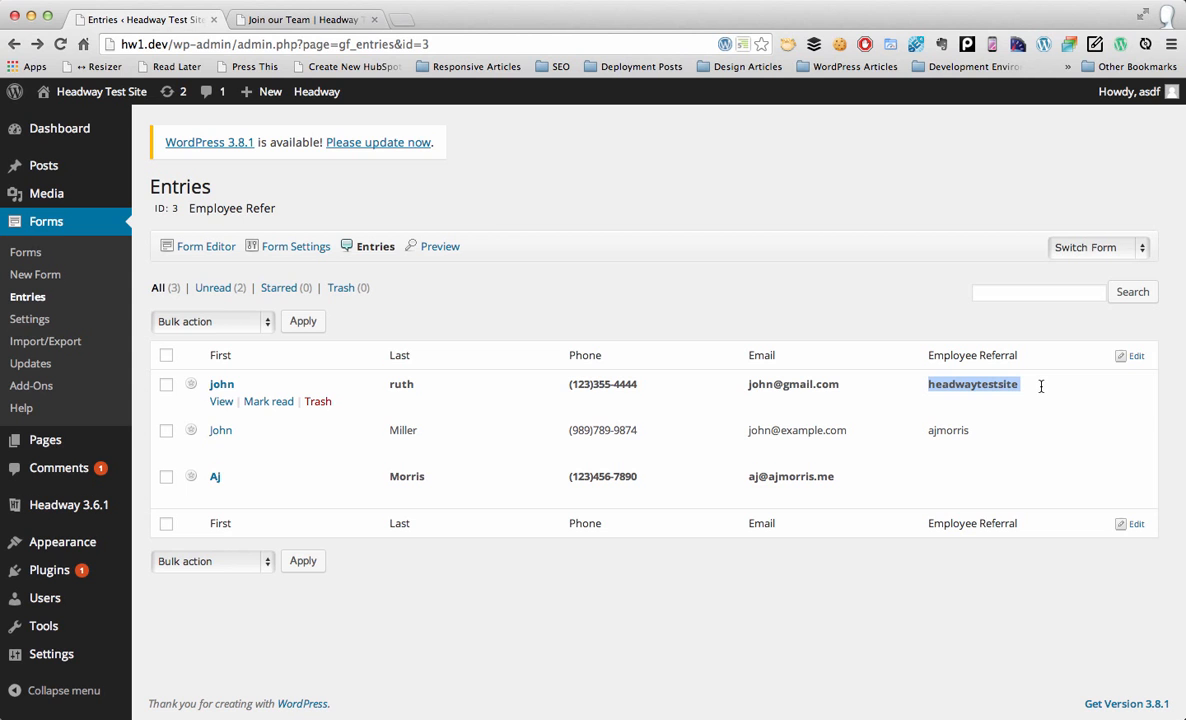
click(293, 19)
drag(260, 44, 477, 45)
click(477, 45)
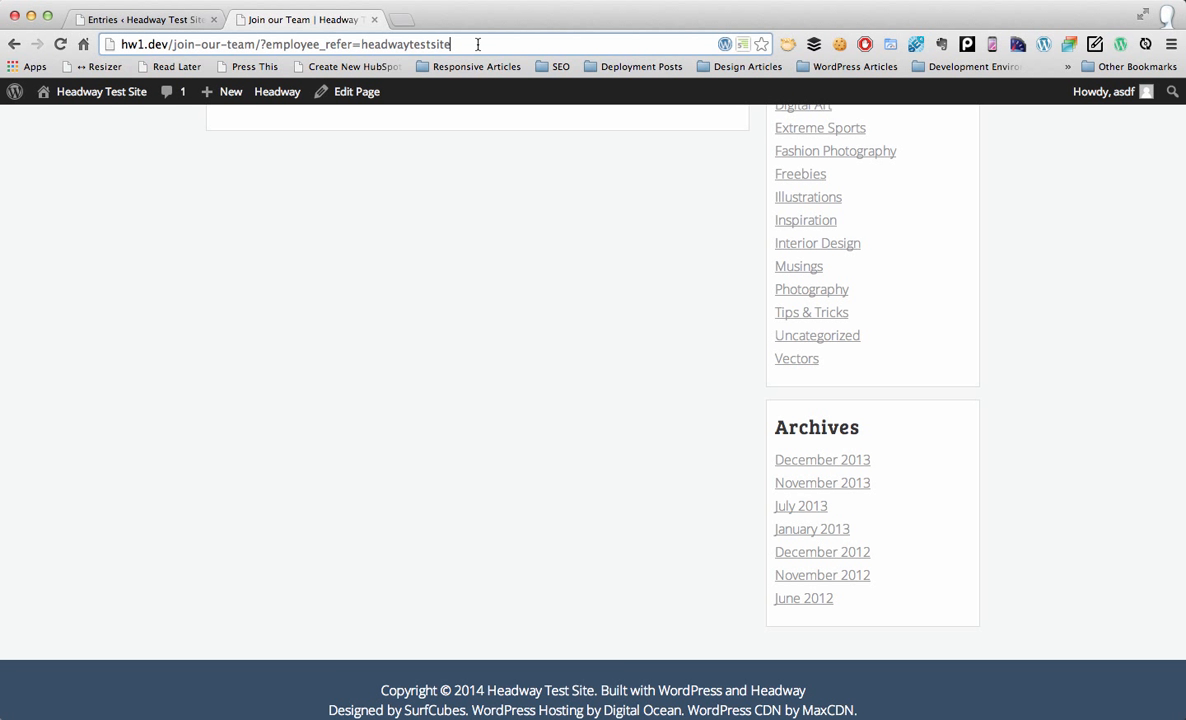
drag(478, 44, 70, 50)
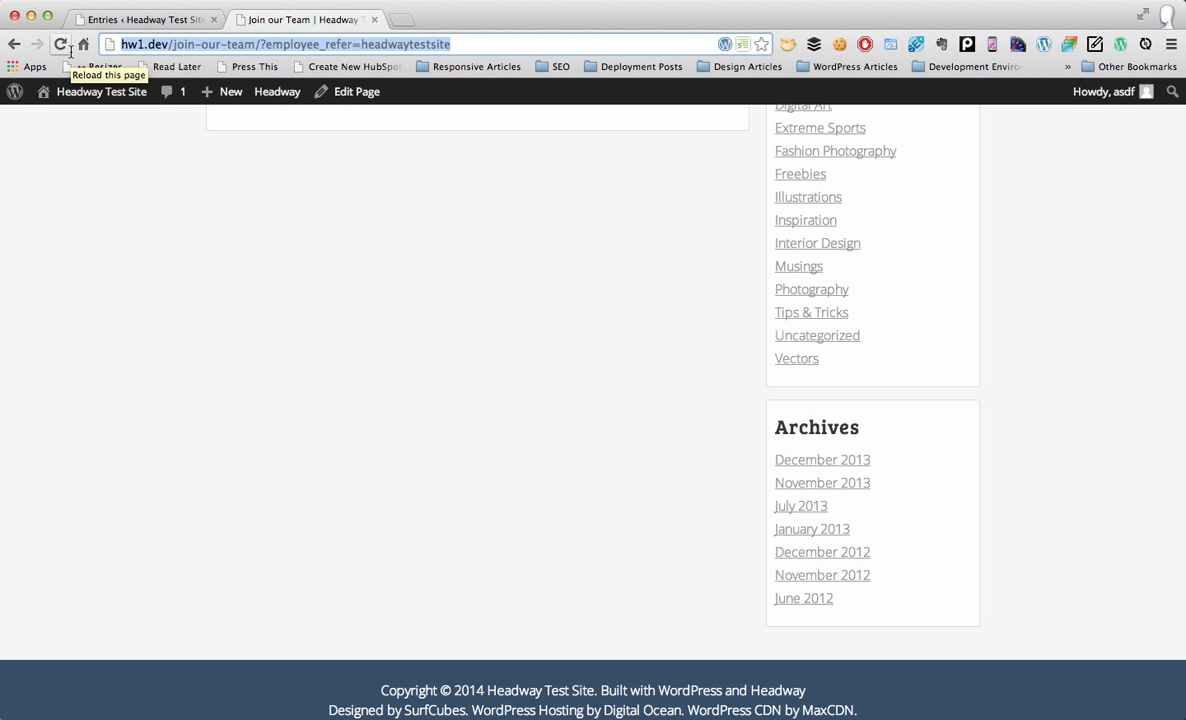
click(170, 20)
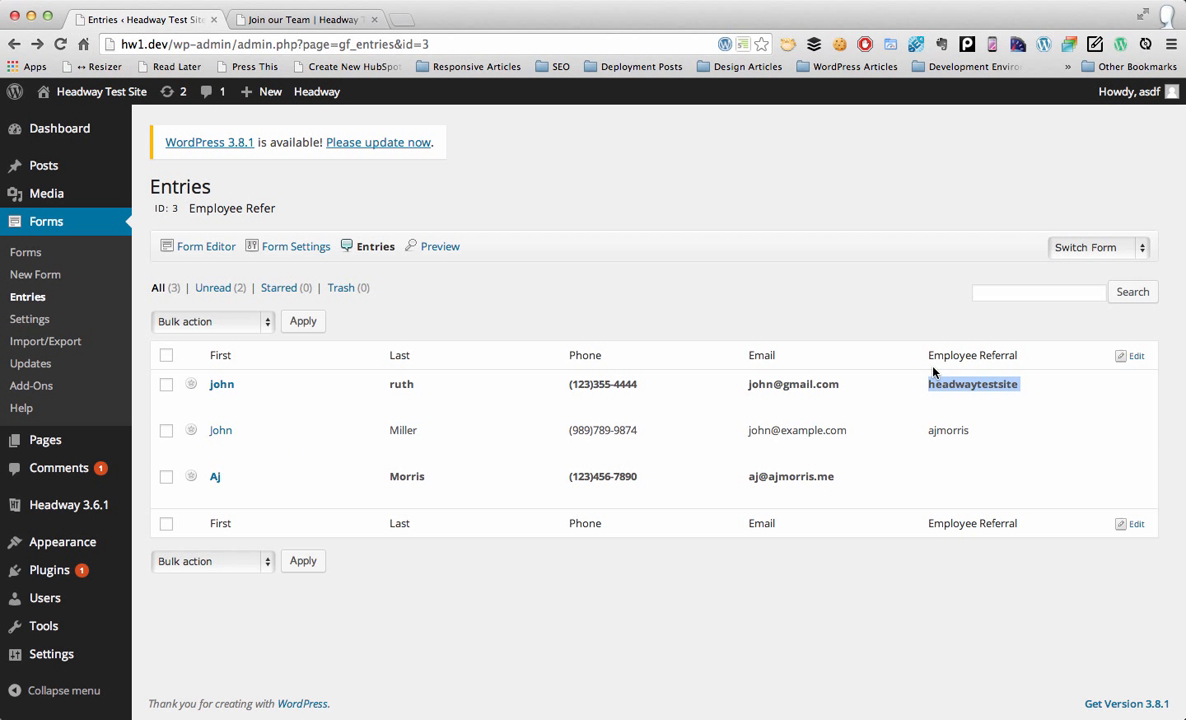